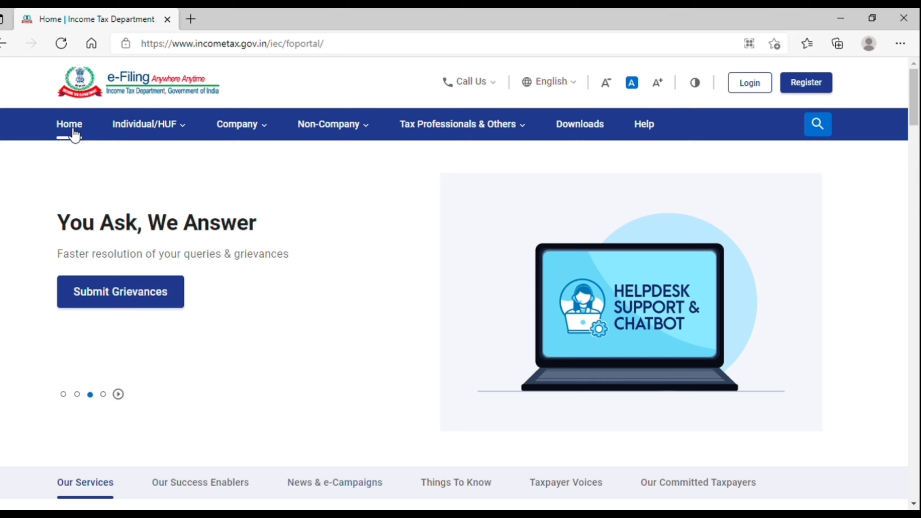
Browse the portal's services for individuals and HUFs.
{"action": "left_click", "coordinate": [175, 124]}
{"action": "mouse_move", "coordinate": [183, 179]}
{"action": "mouse_move", "coordinate": [357, 127]}
Go to the login page and review the notes on user IDs for non-individual users.
{"action": "left_click", "coordinate": [758, 88]}
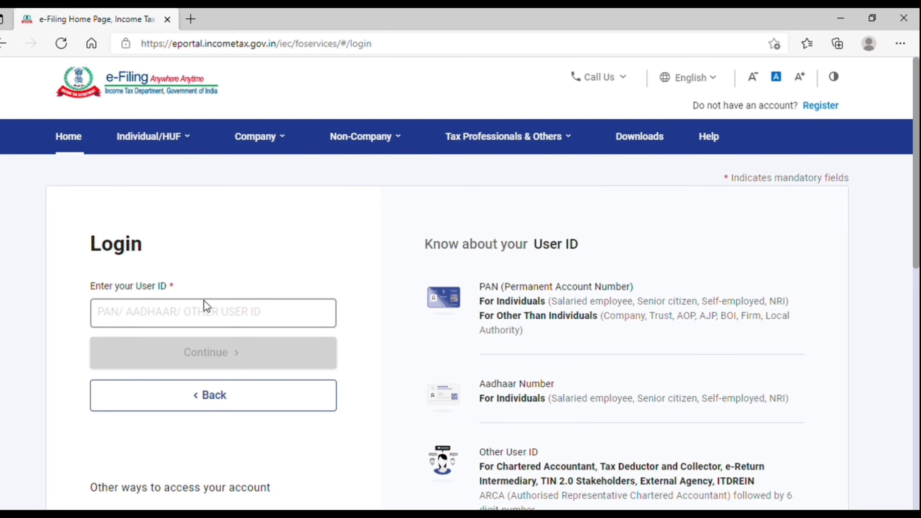
{"action": "left_click", "coordinate": [126, 320]}
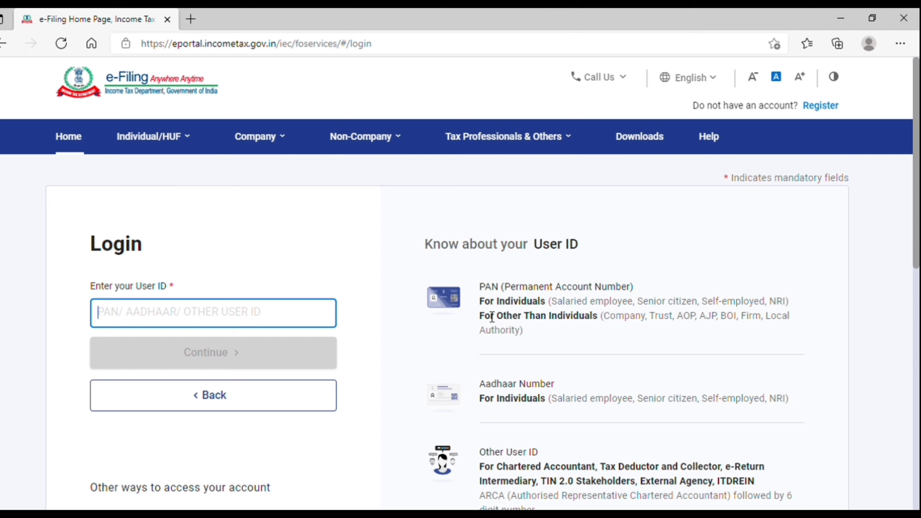
{"action": "left_click_drag", "start_coordinate": [481, 308], "coordinate": [587, 323]}
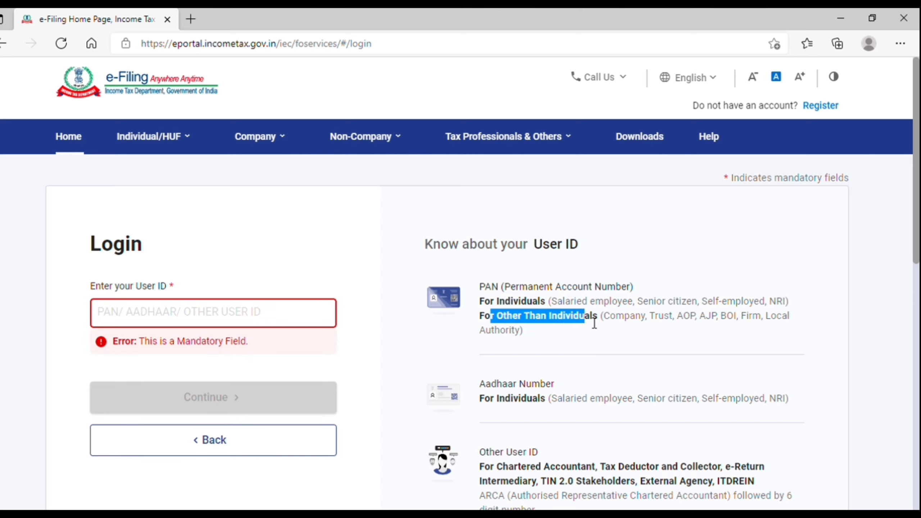
{"action": "left_click", "coordinate": [618, 324]}
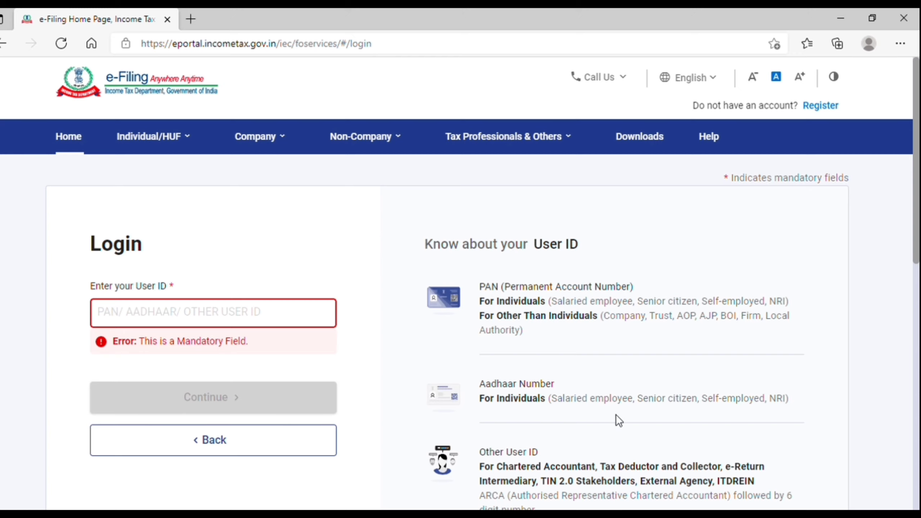
{"action": "scroll", "coordinate": [616, 415], "scroll_direction": "down", "scroll_amount": 1}
{"action": "scroll", "coordinate": [616, 415], "scroll_direction": "up", "scroll_amount": 1}
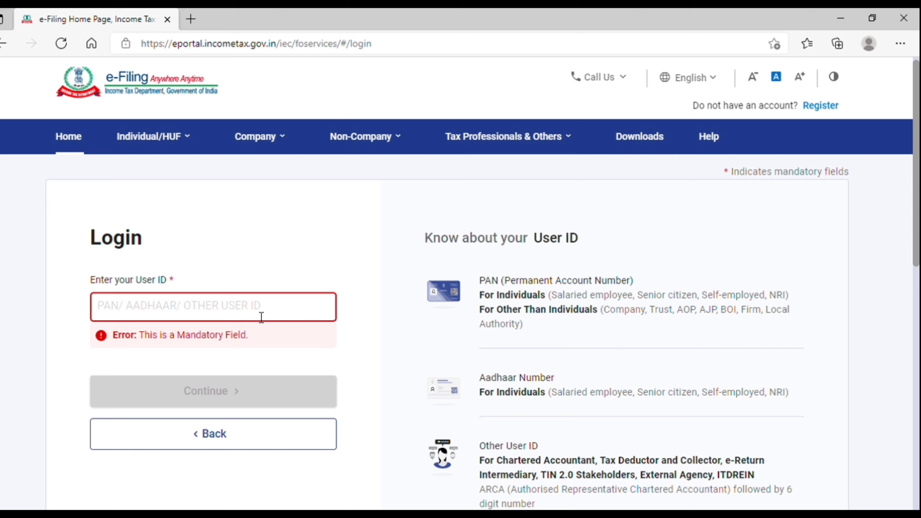
{"action": "left_click_drag", "start_coordinate": [480, 461], "coordinate": [761, 475]}
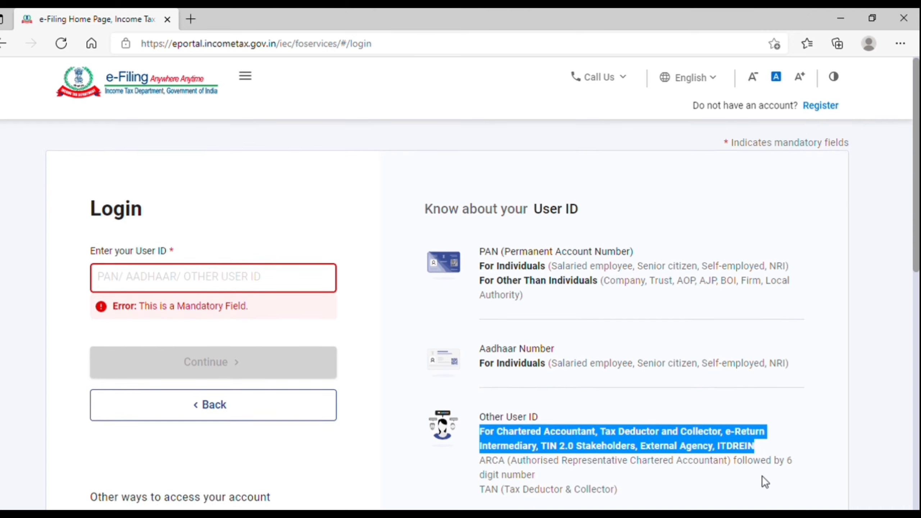
Sign in with the PAN as User ID, confirming the secure access message and entering the password.
{"action": "left_click", "coordinate": [250, 255]}
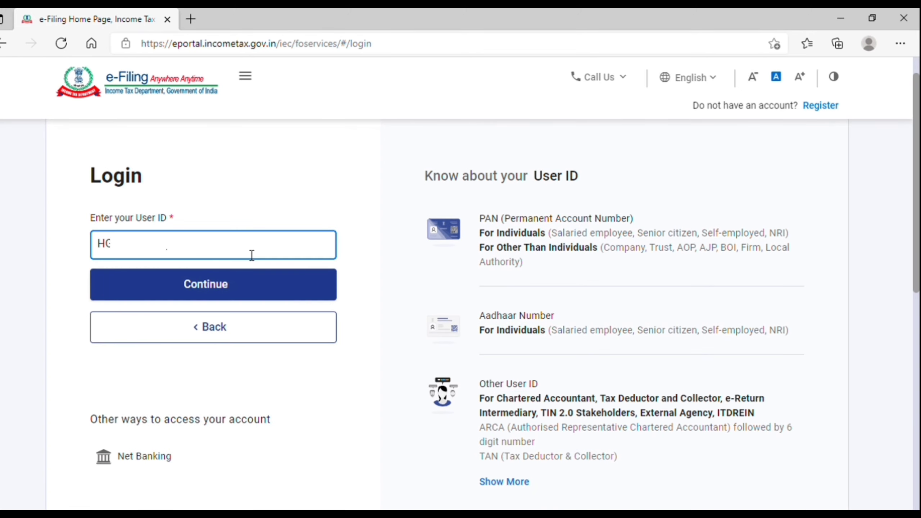
{"action": "left_click", "coordinate": [229, 286]}
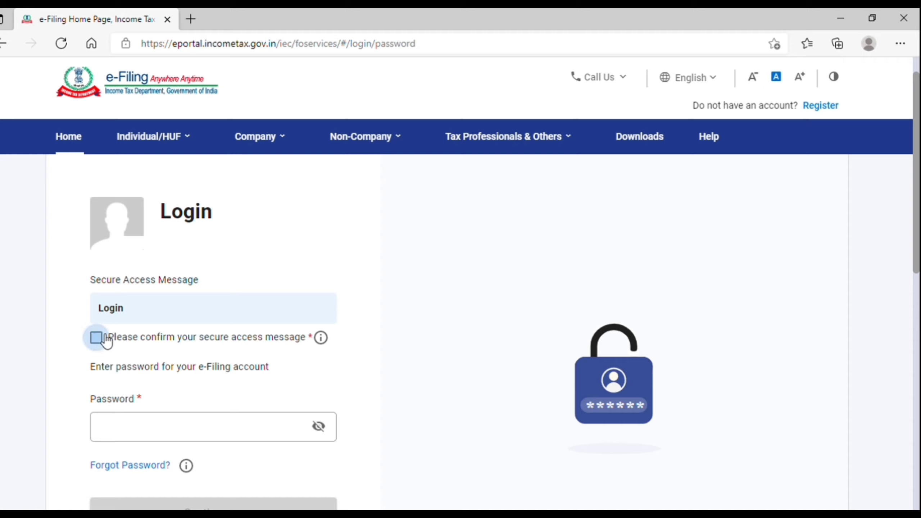
{"action": "left_click", "coordinate": [96, 338]}
{"action": "left_click", "coordinate": [210, 436]}
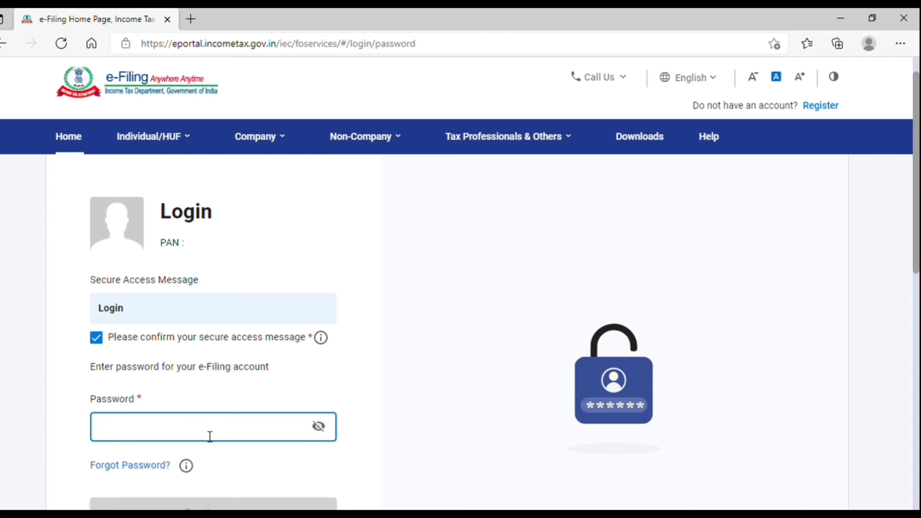
{"action": "type", "text": "******"}
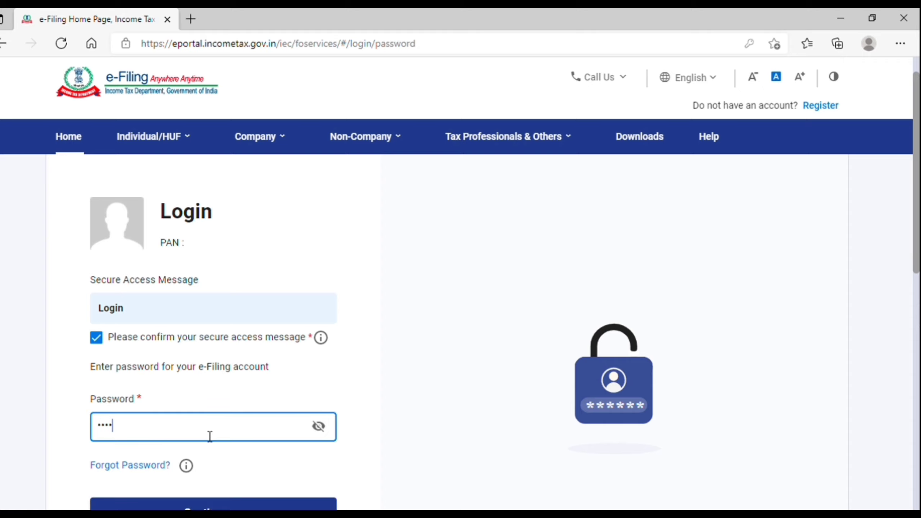
{"action": "key", "text": "Return"}
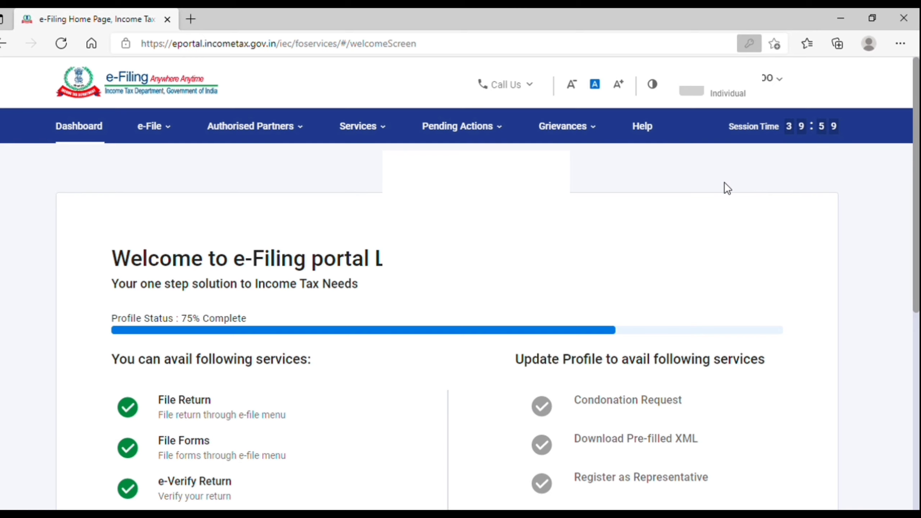
Review the 75% profile status and available services on the welcome screen, then skip to the dashboard.
{"action": "scroll", "coordinate": [363, 293], "scroll_direction": "down", "scroll_amount": 1}
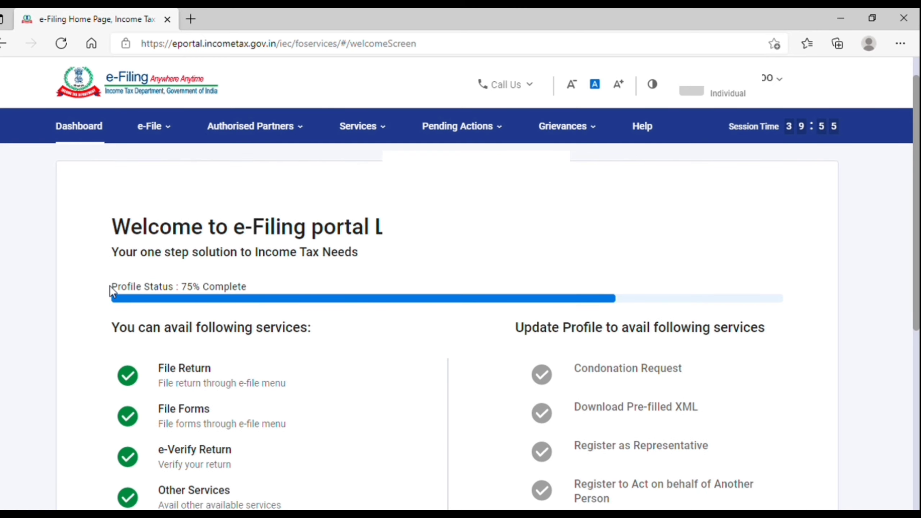
{"action": "left_click_drag", "start_coordinate": [111, 288], "coordinate": [270, 291]}
{"action": "left_click", "coordinate": [265, 298]}
{"action": "scroll", "coordinate": [266, 298], "scroll_direction": "down", "scroll_amount": 3}
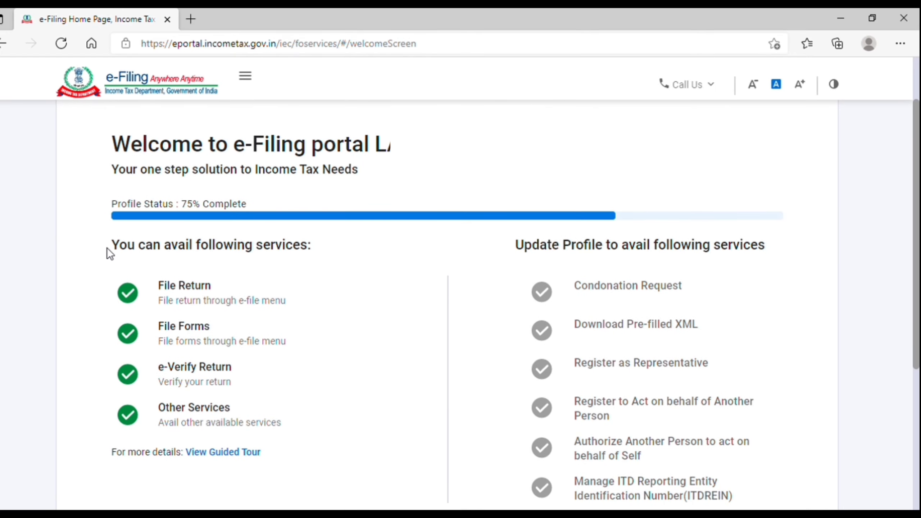
{"action": "left_click_drag", "start_coordinate": [107, 249], "coordinate": [323, 248]}
{"action": "left_click", "coordinate": [324, 244]}
{"action": "left_click_drag", "start_coordinate": [611, 252], "coordinate": [783, 259]}
{"action": "left_click", "coordinate": [782, 259]}
{"action": "scroll", "coordinate": [685, 294], "scroll_direction": "down", "scroll_amount": 2}
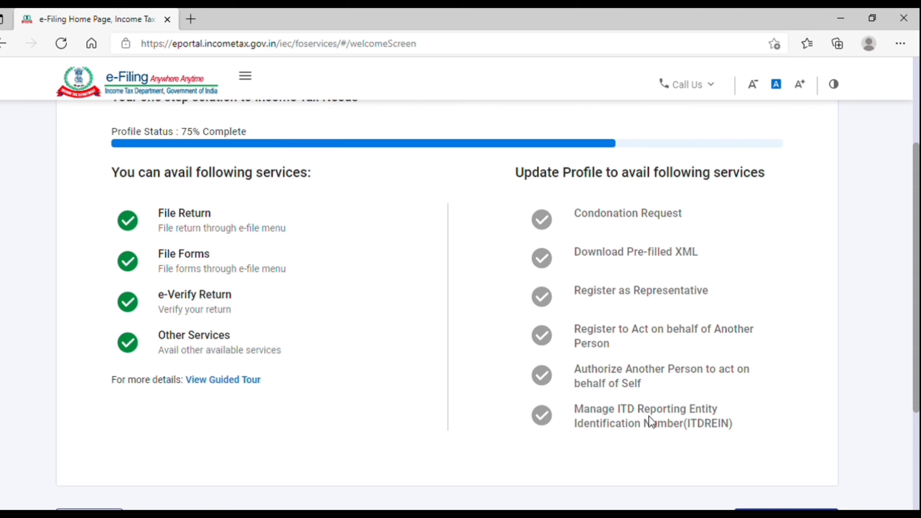
{"action": "scroll", "coordinate": [682, 438], "scroll_direction": "down", "scroll_amount": 3}
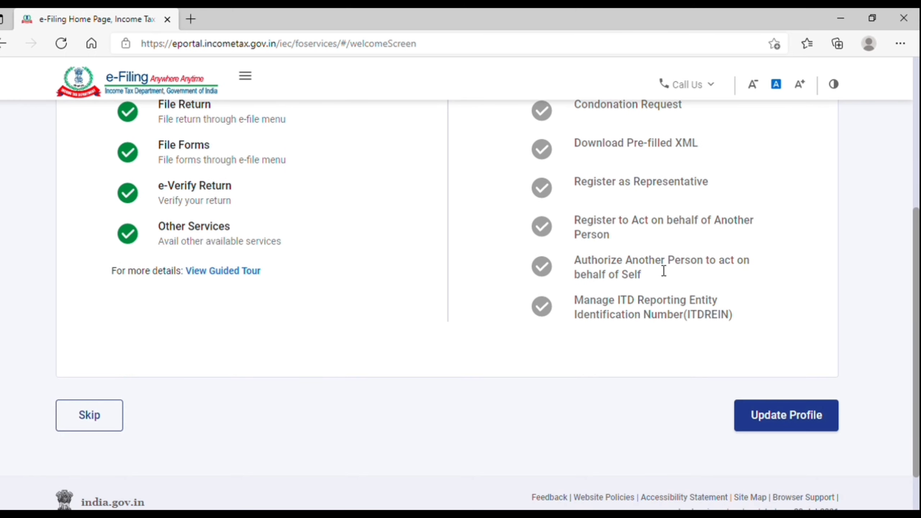
{"action": "left_click", "coordinate": [107, 422]}
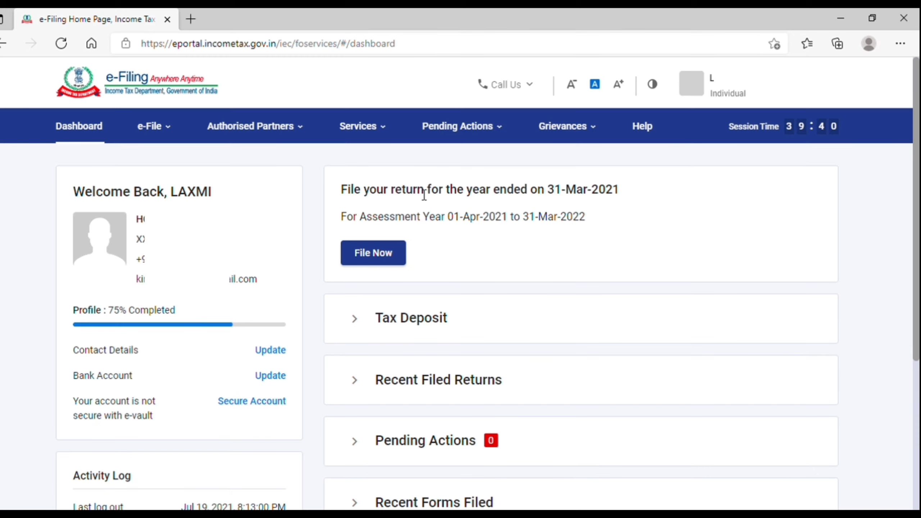
Start filing the current year's return from the dashboard and open the assessment year list.
{"action": "left_click_drag", "start_coordinate": [341, 190], "coordinate": [559, 198]}
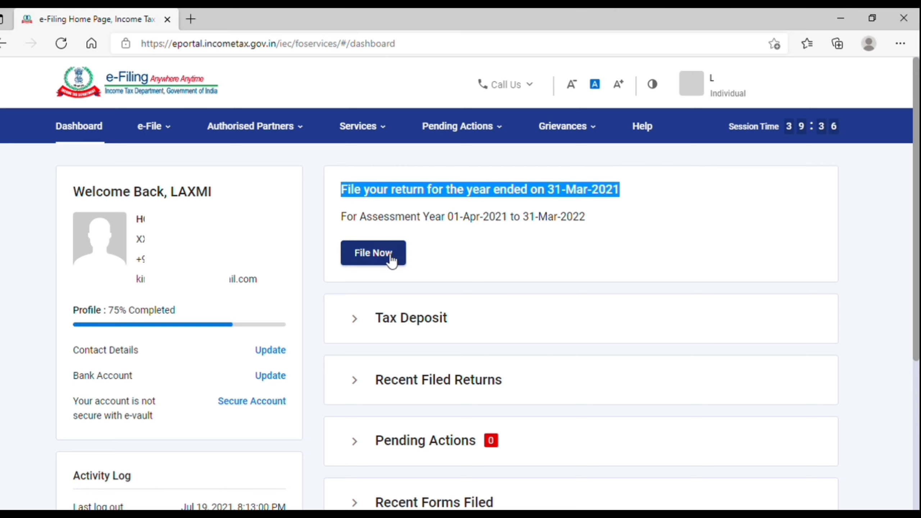
{"action": "left_click", "coordinate": [504, 226]}
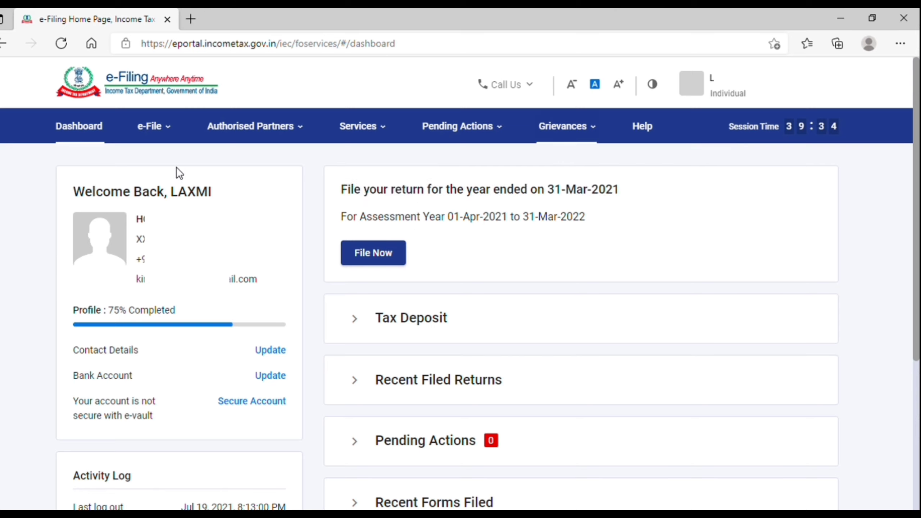
{"action": "left_click", "coordinate": [162, 135]}
{"action": "mouse_move", "coordinate": [167, 168]}
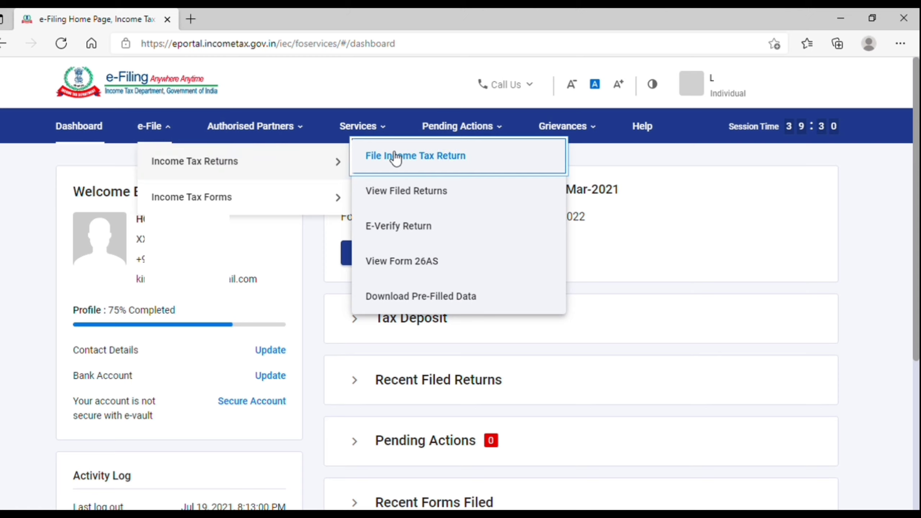
{"action": "left_click", "coordinate": [664, 204]}
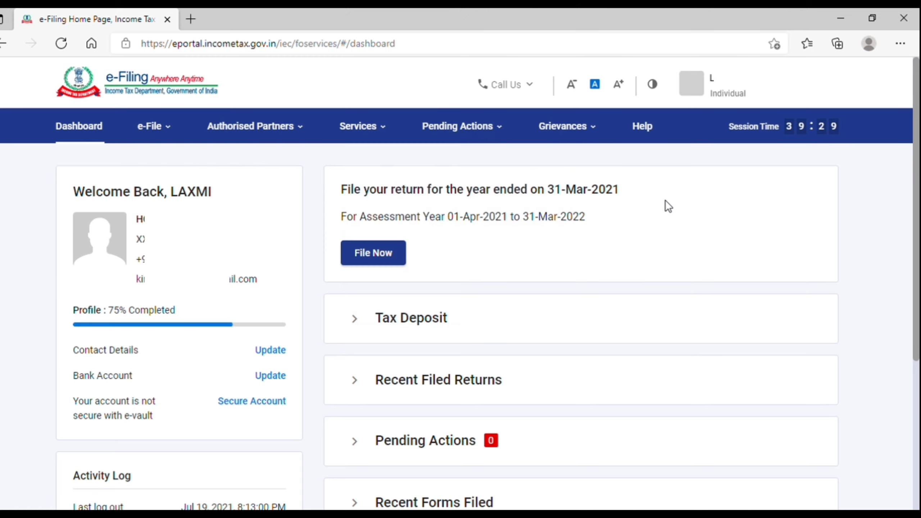
{"action": "left_click", "coordinate": [377, 258]}
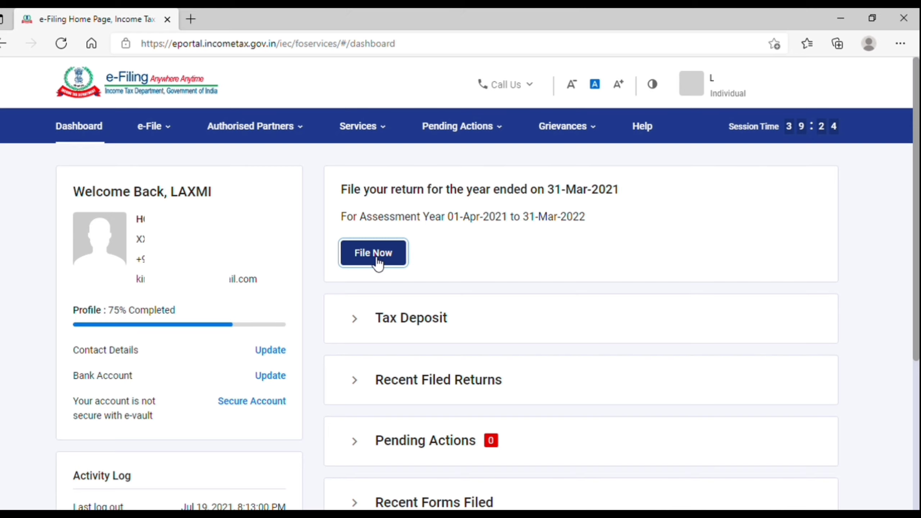
{"action": "left_click", "coordinate": [185, 288]}
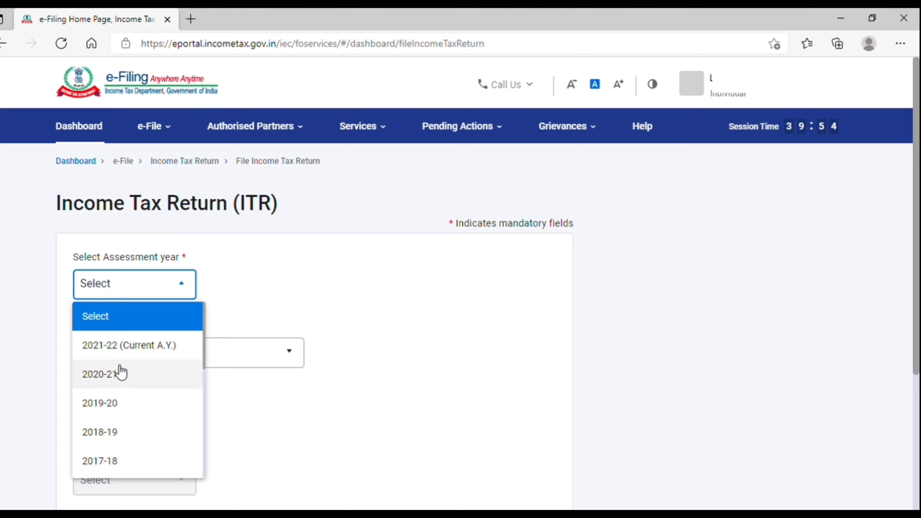
Choose assessment year 2021-22 (Current A.Y.) and Online (Recommended) filing mode, then proceed.
{"action": "left_click", "coordinate": [147, 346]}
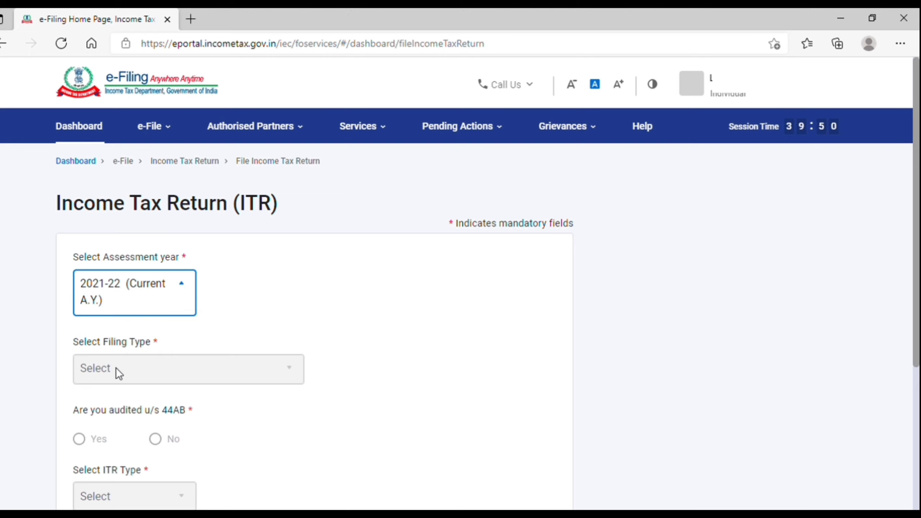
{"action": "scroll", "coordinate": [148, 374], "scroll_direction": "down", "scroll_amount": 2}
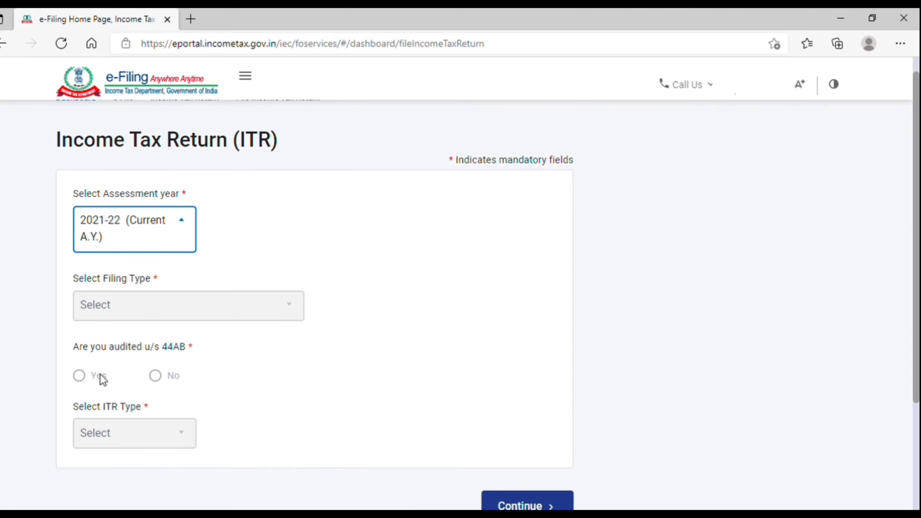
{"action": "left_click", "coordinate": [82, 374]}
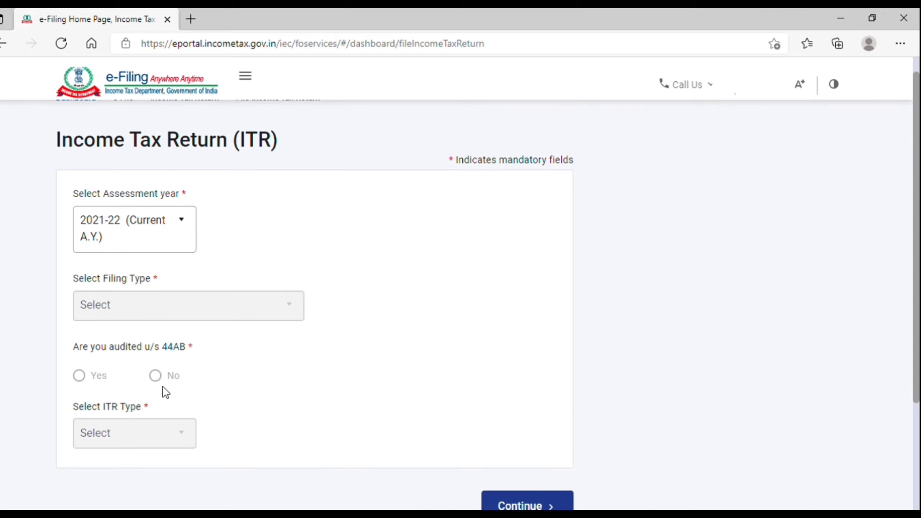
{"action": "scroll", "coordinate": [156, 432], "scroll_direction": "down", "scroll_amount": 2}
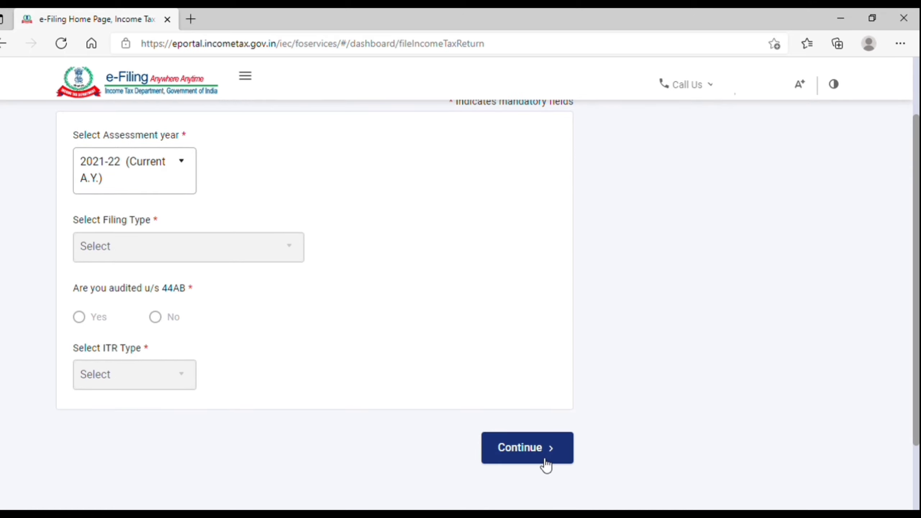
{"action": "left_click", "coordinate": [544, 460]}
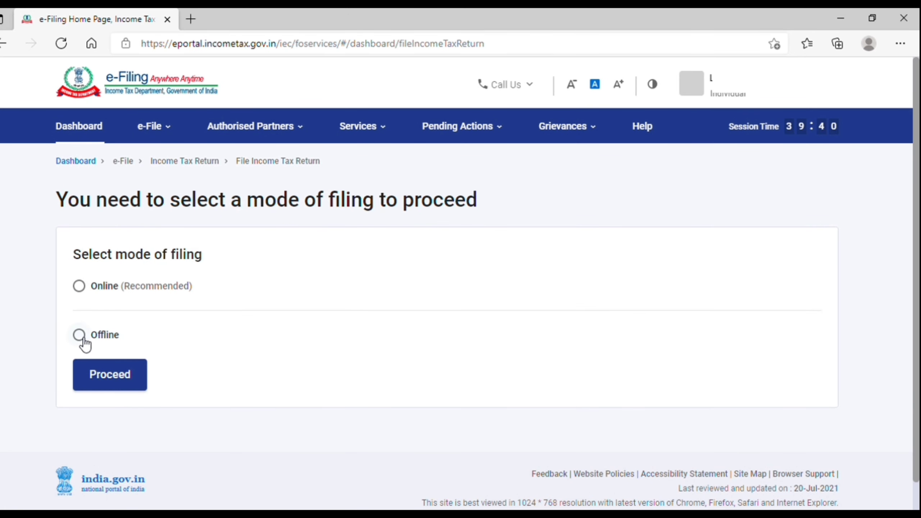
{"action": "left_click", "coordinate": [79, 287]}
{"action": "left_click", "coordinate": [125, 377]}
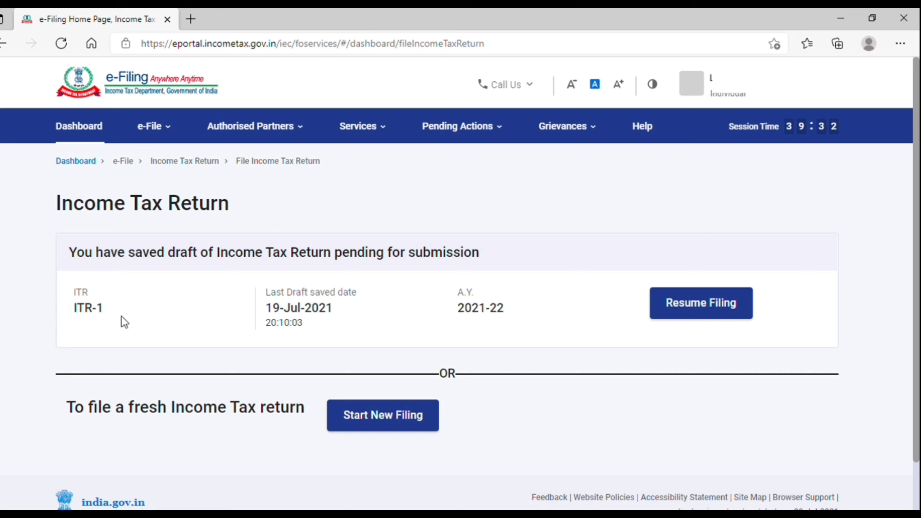
Review the saved A.Y. 2021-22 draft notice, then start a new filing instead of resuming.
{"action": "left_click_drag", "start_coordinate": [111, 260], "coordinate": [481, 254]}
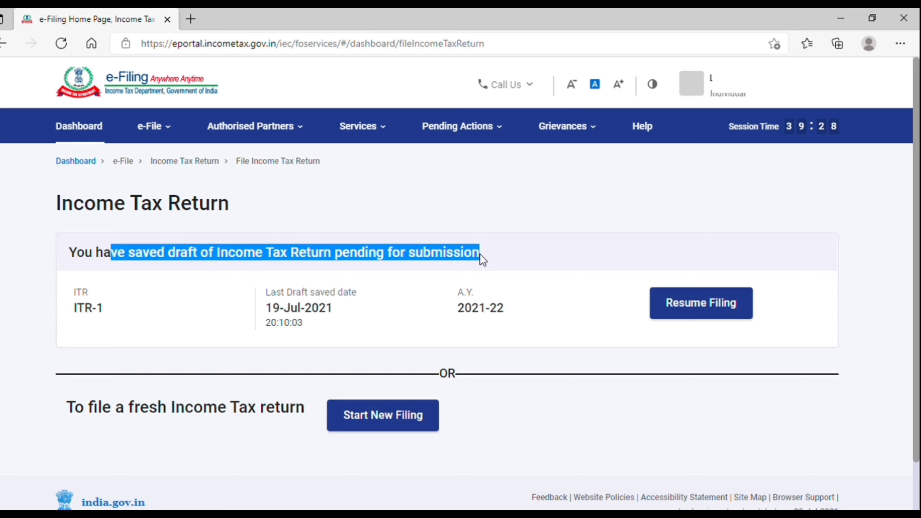
{"action": "triple_click", "coordinate": [294, 300]}
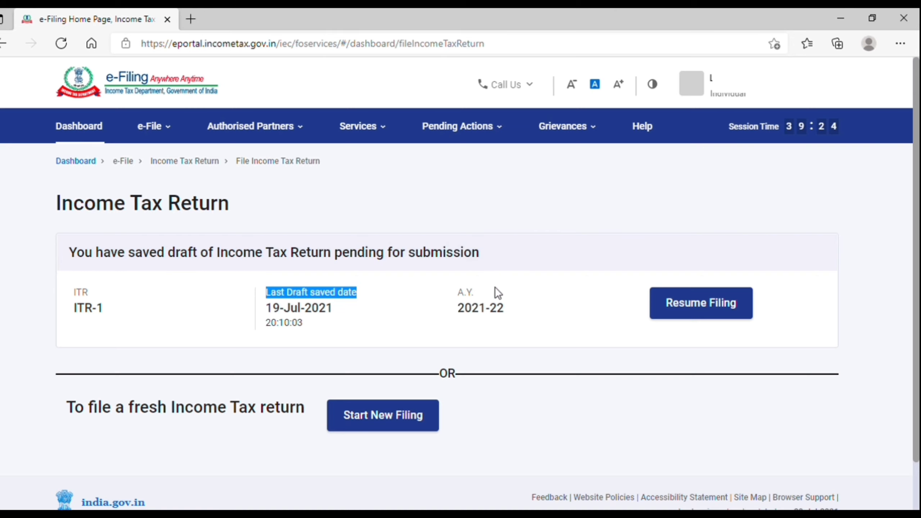
{"action": "double_click", "coordinate": [488, 310]}
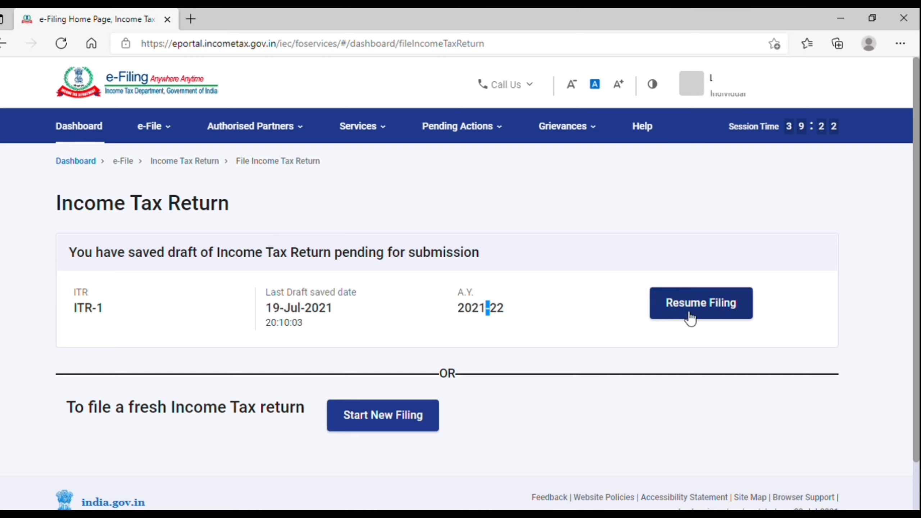
{"action": "left_click", "coordinate": [524, 405]}
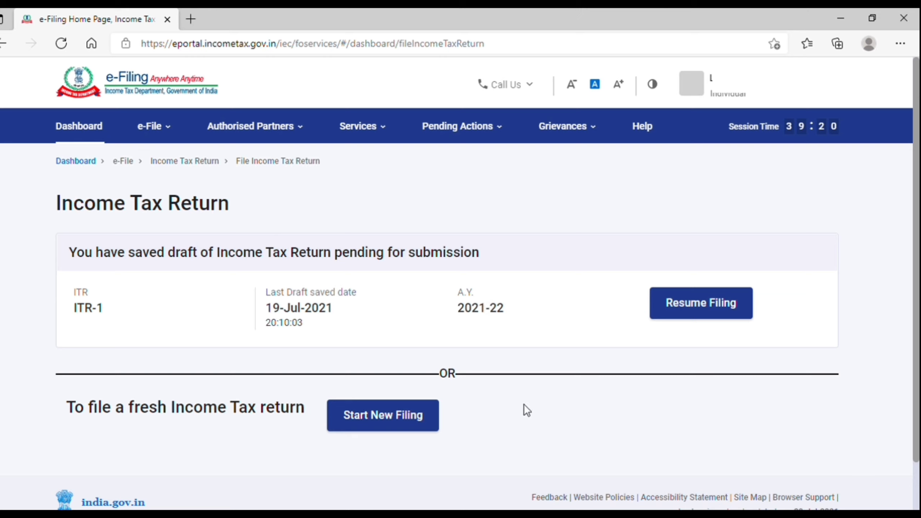
{"action": "left_click_drag", "start_coordinate": [78, 418], "coordinate": [273, 418]}
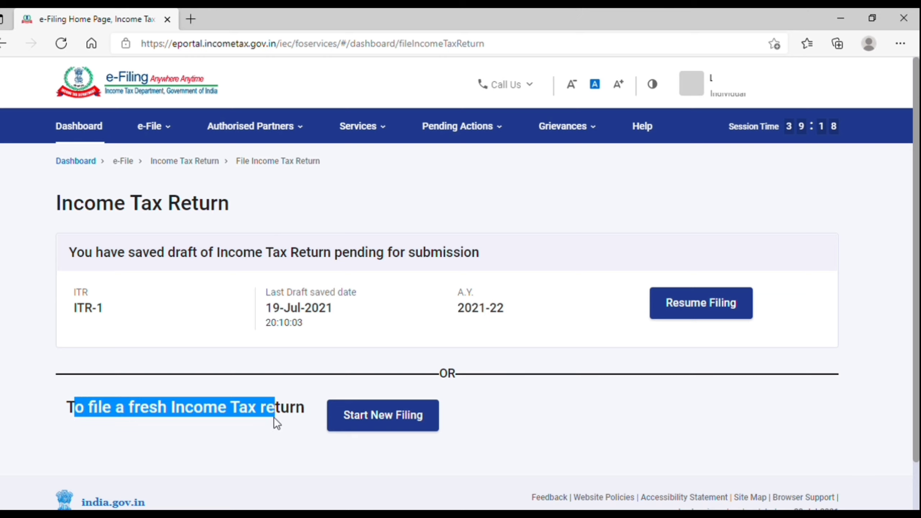
{"action": "left_click", "coordinate": [306, 417]}
{"action": "left_click", "coordinate": [410, 417]}
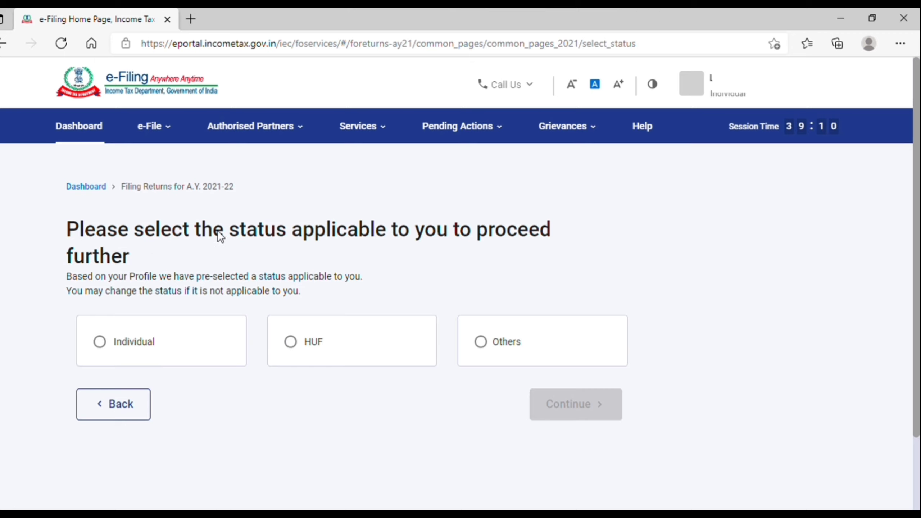
Try the HUF and Others statuses, then settle on Individual and continue.
{"action": "left_click_drag", "start_coordinate": [217, 230], "coordinate": [550, 233]}
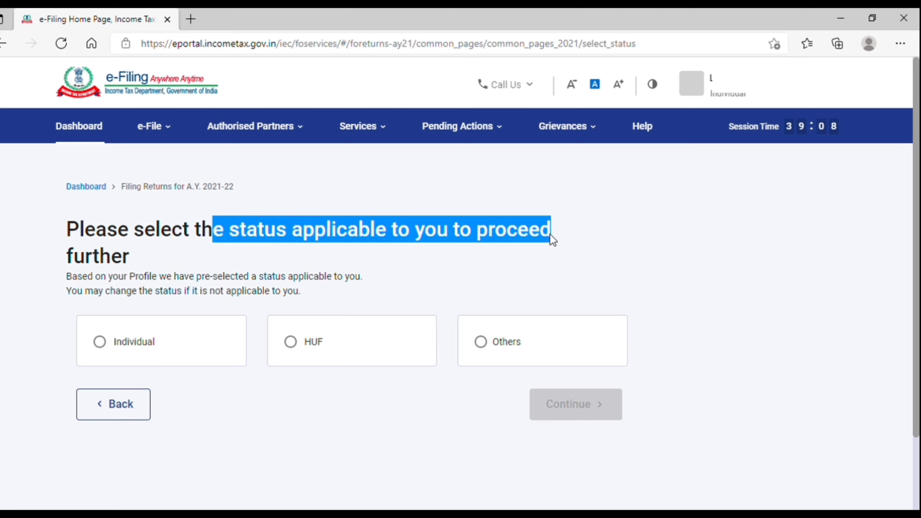
{"action": "left_click", "coordinate": [506, 263]}
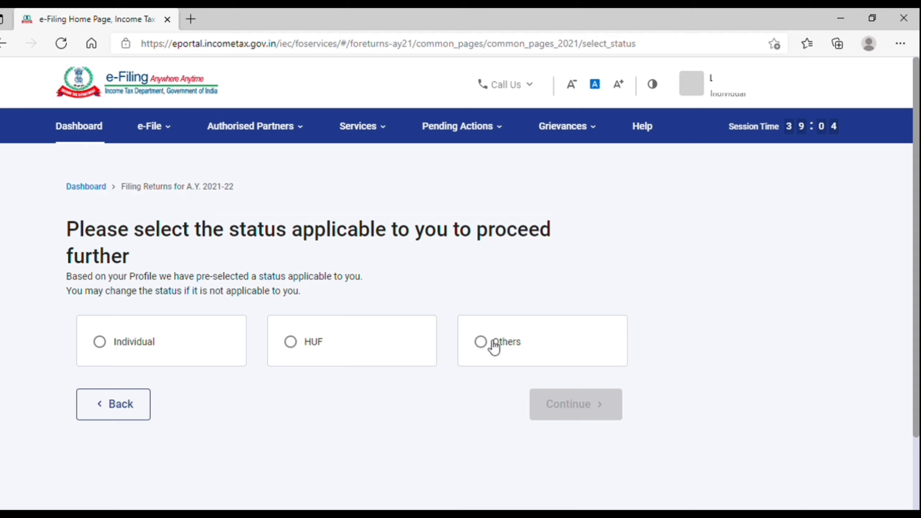
{"action": "left_click", "coordinate": [110, 344]}
{"action": "left_click", "coordinate": [293, 344]}
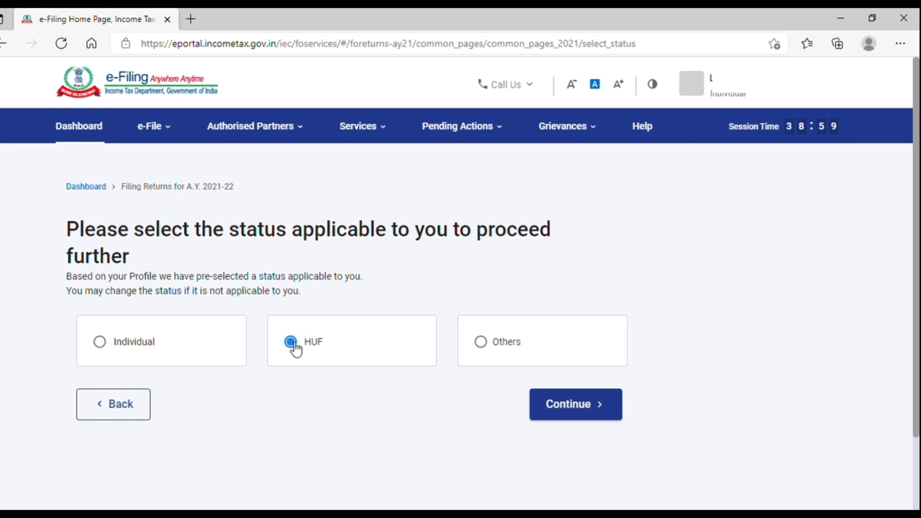
{"action": "left_click", "coordinate": [480, 342]}
{"action": "scroll", "coordinate": [486, 349], "scroll_direction": "down", "scroll_amount": 4}
{"action": "scroll", "coordinate": [487, 349], "scroll_direction": "down", "scroll_amount": 2}
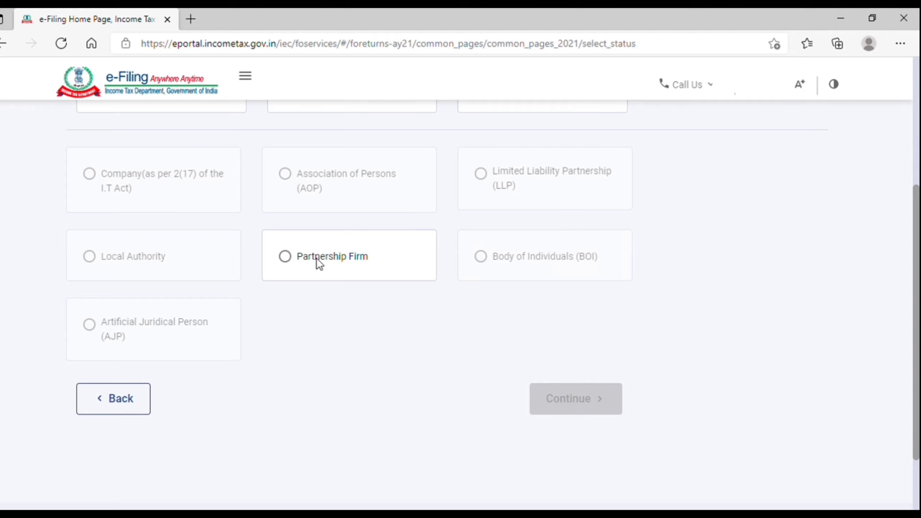
{"action": "scroll", "coordinate": [317, 257], "scroll_direction": "up", "scroll_amount": 6}
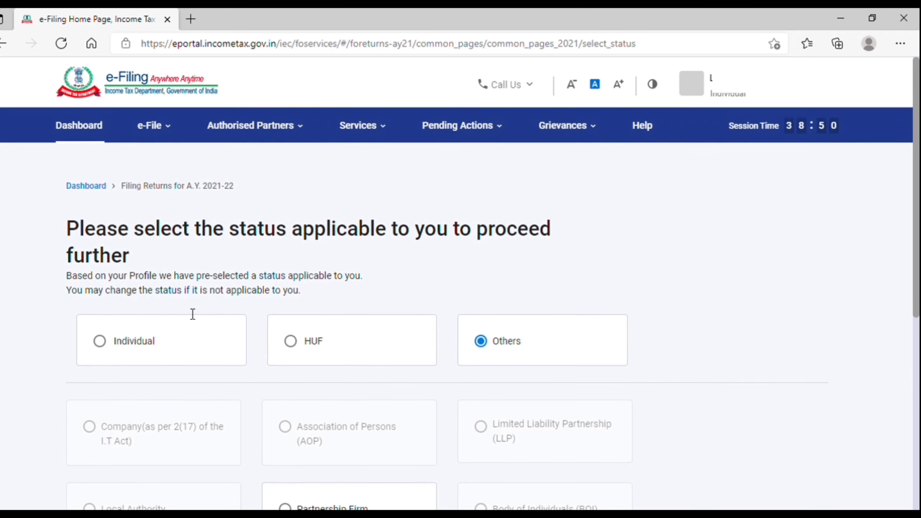
{"action": "left_click", "coordinate": [105, 350]}
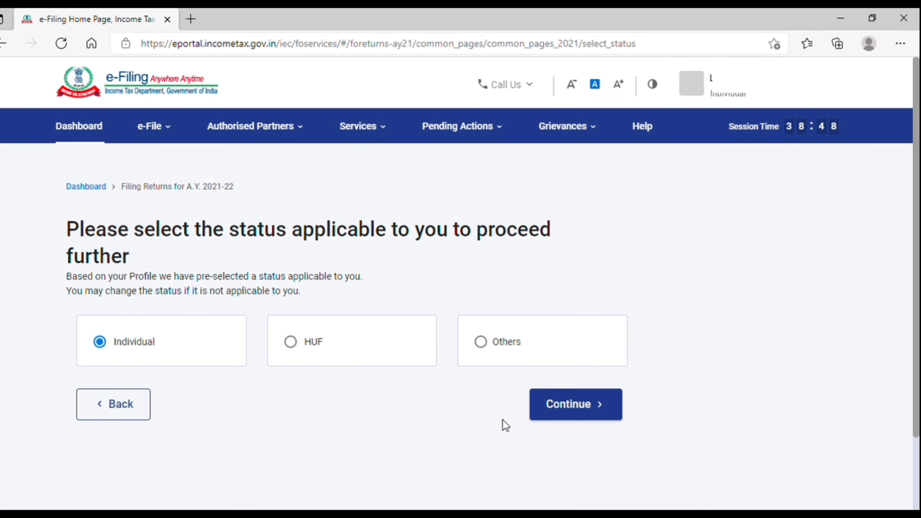
{"action": "left_click", "coordinate": [576, 419]}
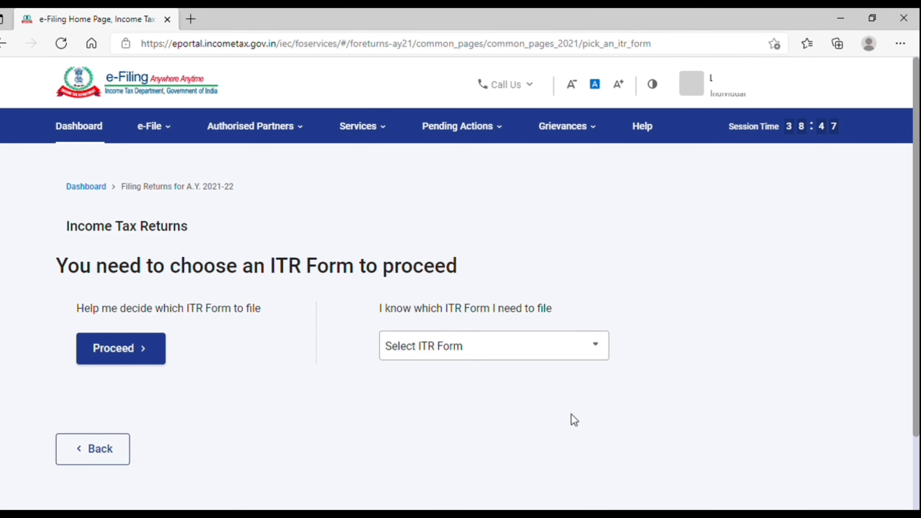
Pick ITR-1 from the ITR form list and proceed with ITR 1.
{"action": "left_click", "coordinate": [494, 346]}
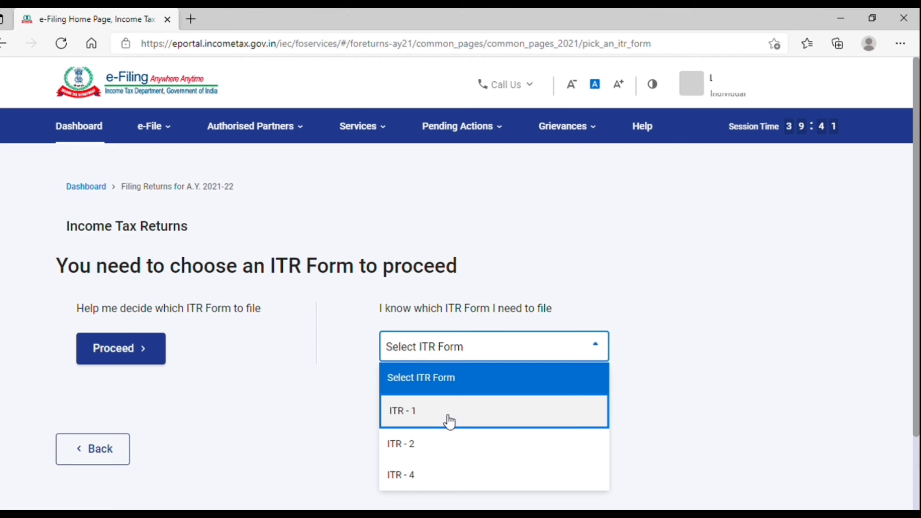
{"action": "left_click", "coordinate": [418, 418]}
{"action": "scroll", "coordinate": [417, 416], "scroll_direction": "down", "scroll_amount": 2}
{"action": "left_click", "coordinate": [461, 411]}
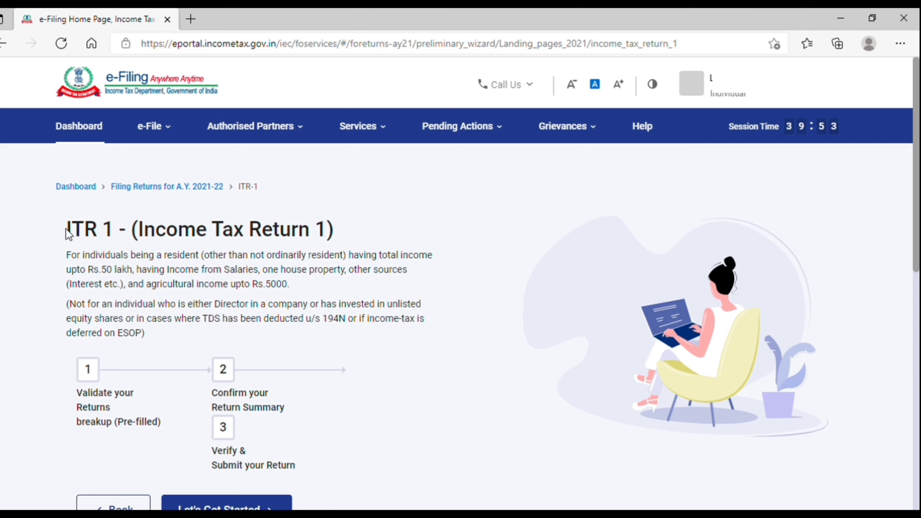
{"action": "left_click_drag", "start_coordinate": [65, 228], "coordinate": [337, 233]}
{"action": "left_click", "coordinate": [336, 233]}
{"action": "left_click_drag", "start_coordinate": [78, 269], "coordinate": [269, 279]}
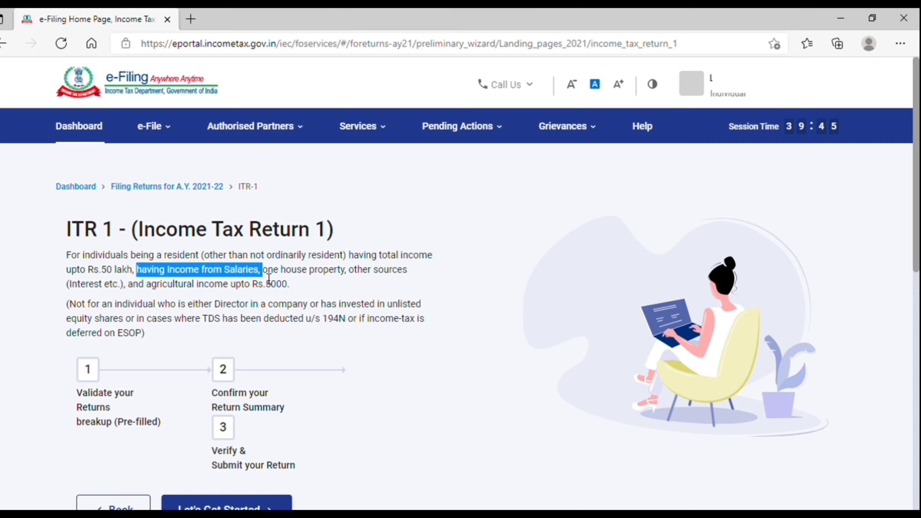
{"action": "left_click", "coordinate": [271, 278]}
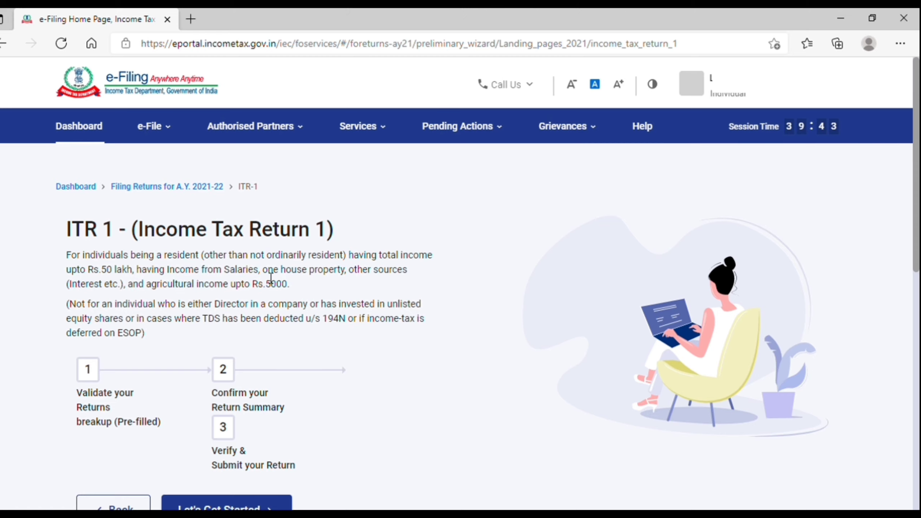
{"action": "left_click_drag", "start_coordinate": [271, 279], "coordinate": [348, 280]}
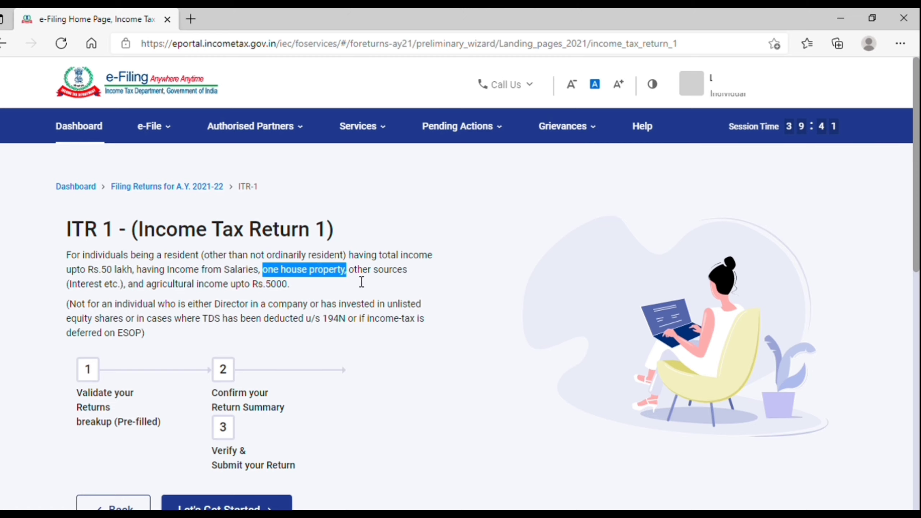
{"action": "left_click", "coordinate": [362, 282]}
{"action": "scroll", "coordinate": [146, 366], "scroll_direction": "down", "scroll_amount": 2}
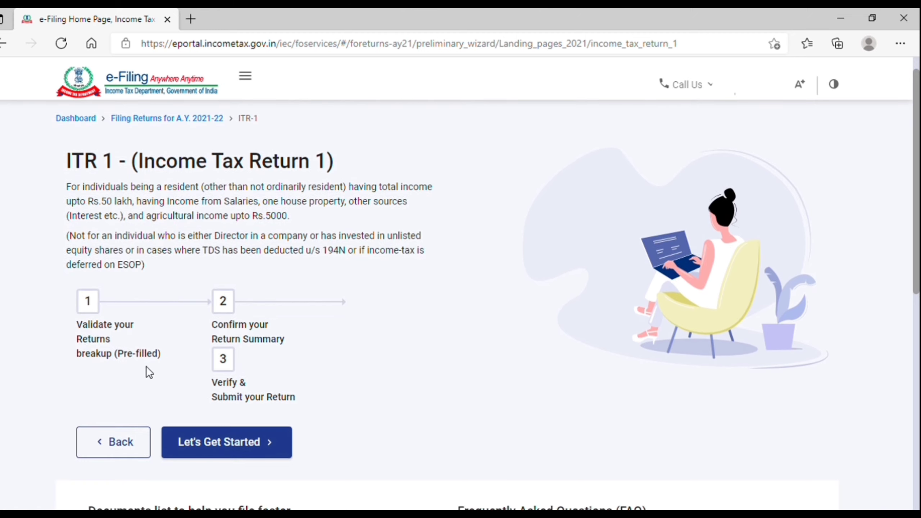
{"action": "scroll", "coordinate": [146, 367], "scroll_direction": "down", "scroll_amount": 1}
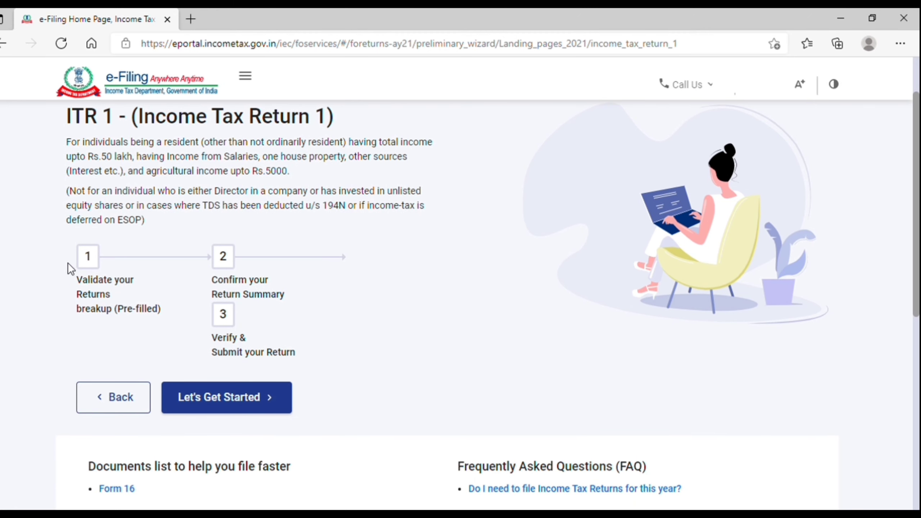
{"action": "left_click_drag", "start_coordinate": [85, 286], "coordinate": [166, 313]}
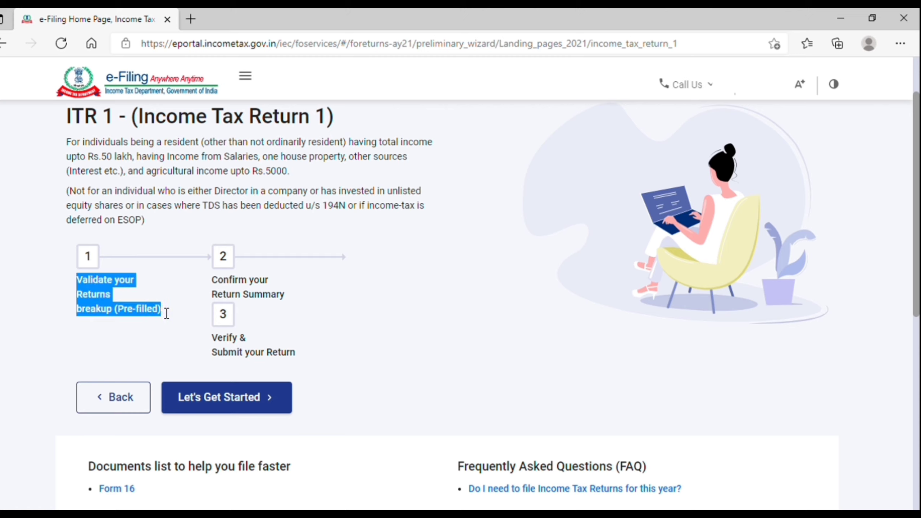
{"action": "left_click_drag", "start_coordinate": [217, 280], "coordinate": [286, 303]}
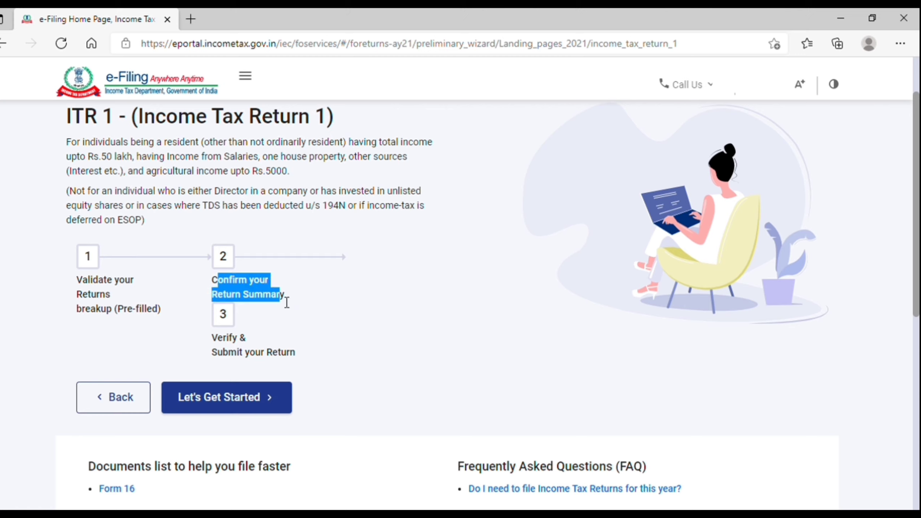
{"action": "left_click_drag", "start_coordinate": [215, 344], "coordinate": [294, 365]}
{"action": "left_click", "coordinate": [294, 362]}
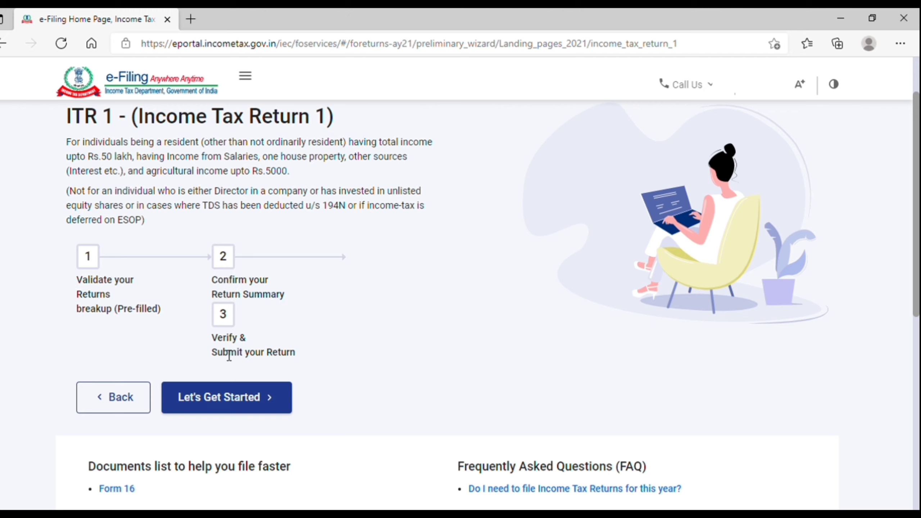
Start the ITR-1 filing and review the Seventh Proviso foreign travel and ₹1 lakh electricity conditions.
{"action": "left_click", "coordinate": [228, 405]}
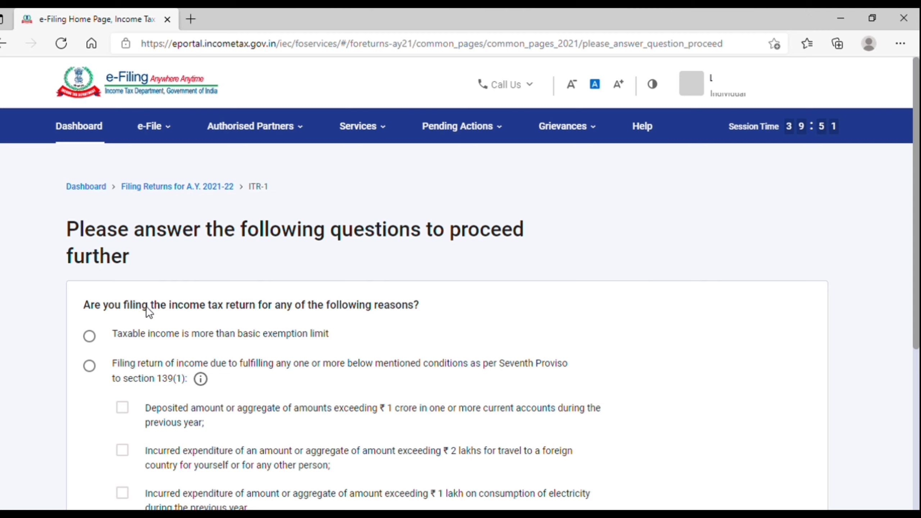
{"action": "left_click", "coordinate": [90, 339]}
{"action": "scroll", "coordinate": [93, 344], "scroll_direction": "down", "scroll_amount": 3}
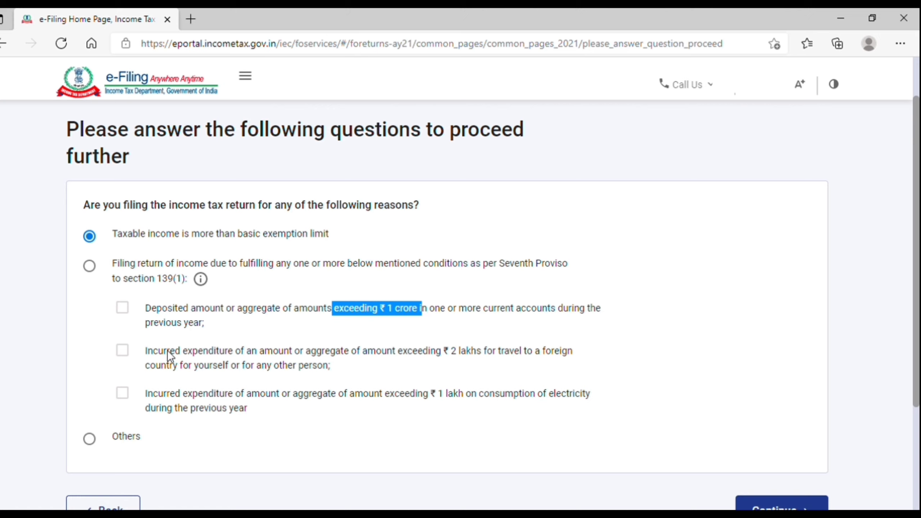
{"action": "left_click_drag", "start_coordinate": [152, 351], "coordinate": [427, 351]}
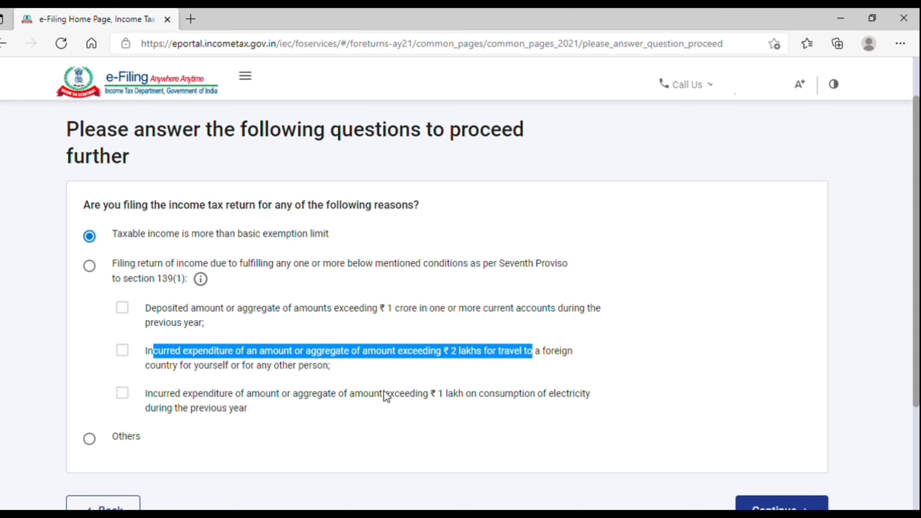
{"action": "left_click_drag", "start_coordinate": [385, 392], "coordinate": [460, 401]}
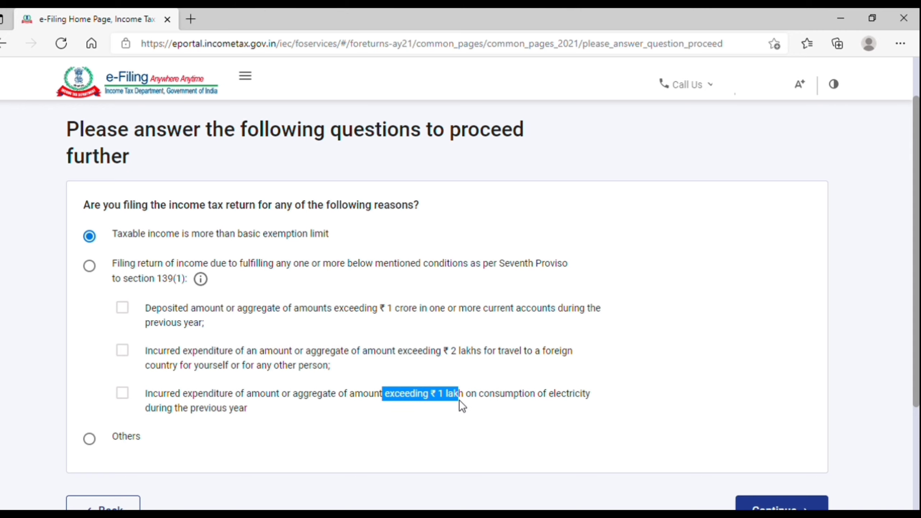
Try the Seventh Proviso and Others reasons, then select 'Taxable income is more than basic exemption limit'.
{"action": "left_click", "coordinate": [90, 266]}
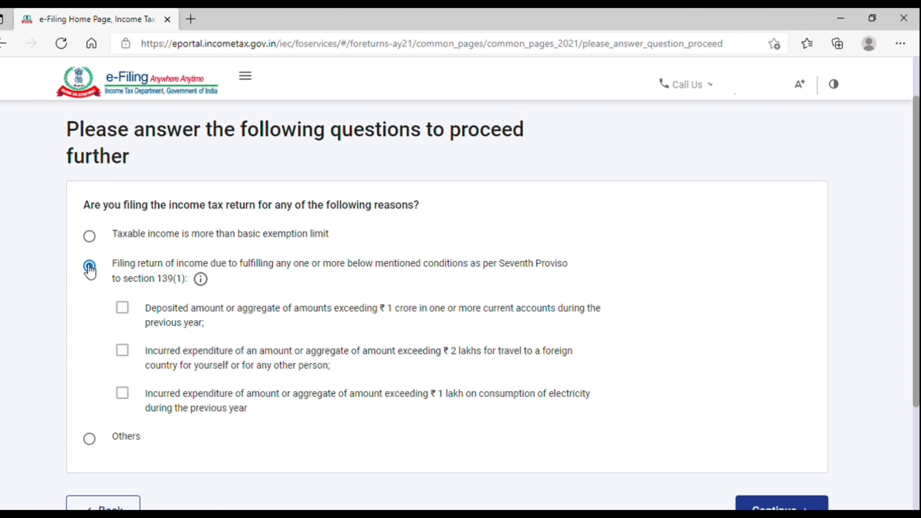
{"action": "left_click", "coordinate": [123, 359]}
{"action": "left_click", "coordinate": [124, 395]}
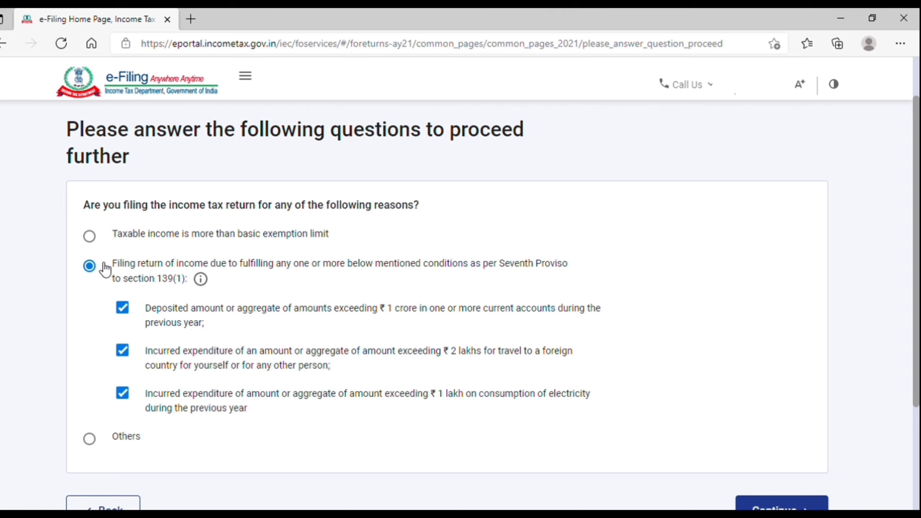
{"action": "left_click", "coordinate": [91, 442]}
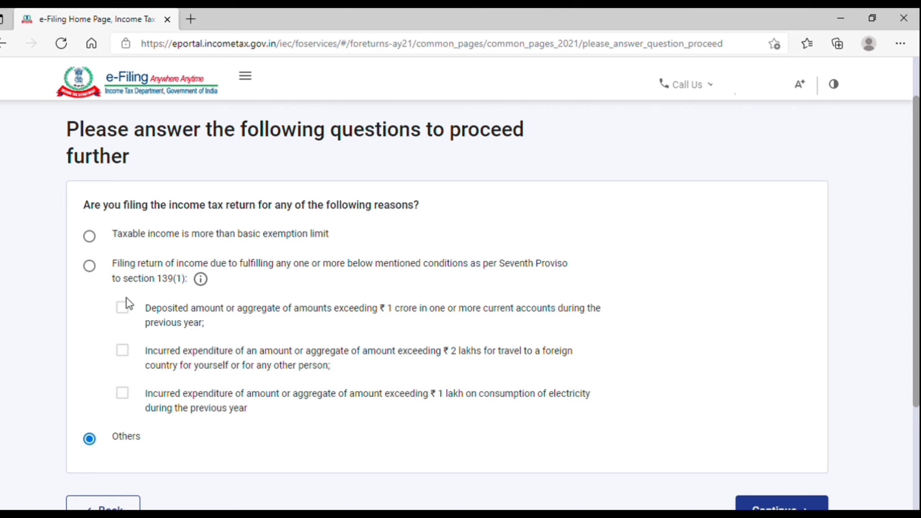
{"action": "left_click", "coordinate": [90, 237]}
{"action": "scroll", "coordinate": [322, 282], "scroll_direction": "down", "scroll_amount": 2}
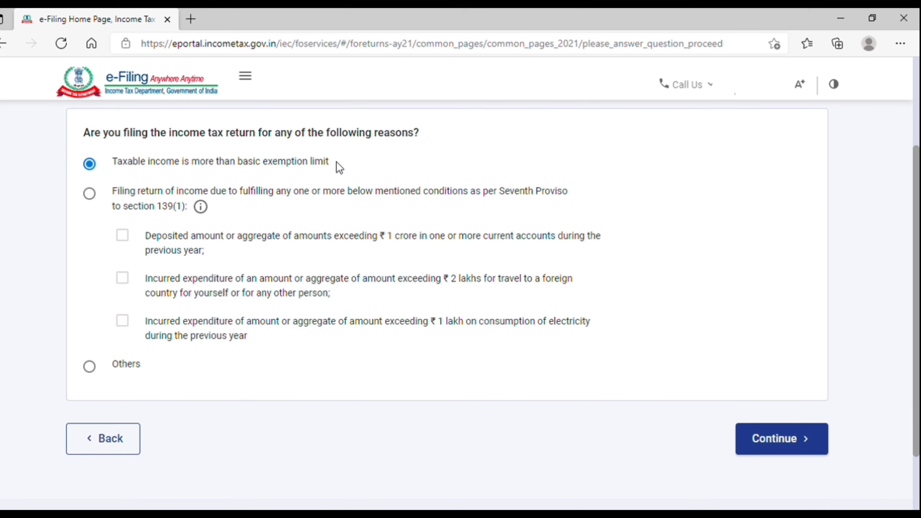
Continue to return validation, read the pre-filled data notice and dismiss it with Ok.
{"action": "left_click", "coordinate": [792, 446]}
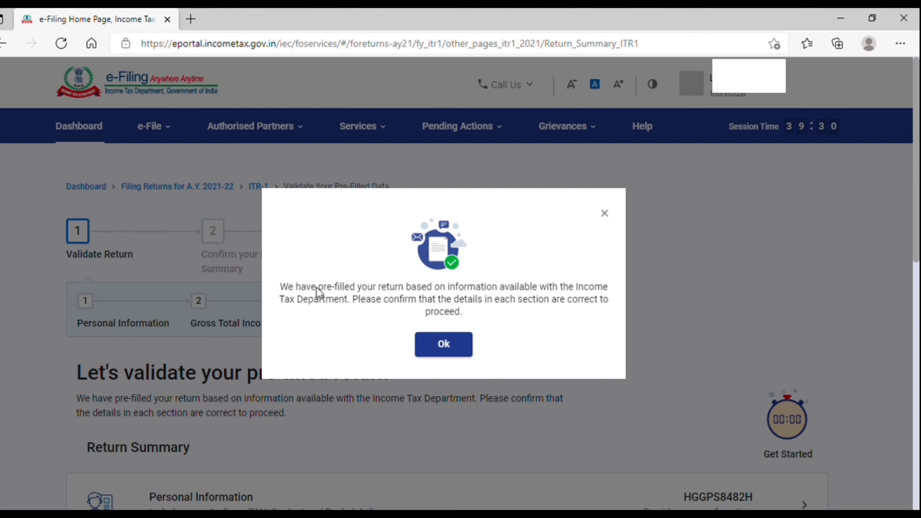
{"action": "left_click_drag", "start_coordinate": [317, 287], "coordinate": [357, 288]}
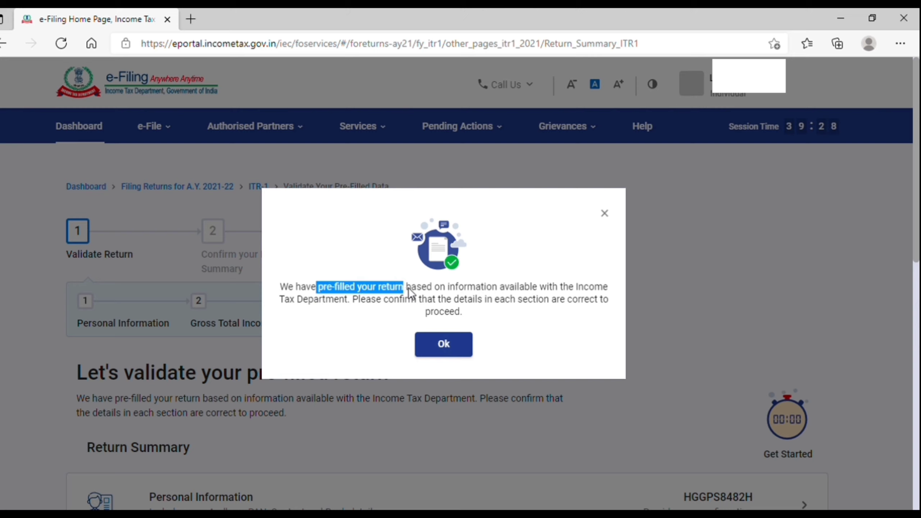
{"action": "key", "text": "shift+Right"}
{"action": "key", "text": "shift+Right"}
{"action": "key", "text": "shift+Right"}
{"action": "key", "text": "shift+Right"}
{"action": "key", "text": "shift+Right"}
{"action": "key", "text": "shift+Right"}
{"action": "key", "text": "shift+Right"}
{"action": "key", "text": "shift+Right"}
{"action": "key", "text": "shift+Right"}
{"action": "key", "text": "shift+Right"}
{"action": "key", "text": "shift+Right"}
{"action": "key", "text": "shift+Right"}
{"action": "key", "text": "shift+Right"}
{"action": "key", "text": "shift+Right"}
{"action": "key", "text": "shift+Right"}
{"action": "key", "text": "shift+Right"}
{"action": "key", "text": "shift+Right"}
{"action": "key", "text": "shift+Right"}
{"action": "key", "text": "shift+Right"}
{"action": "key", "text": "shift+Right"}
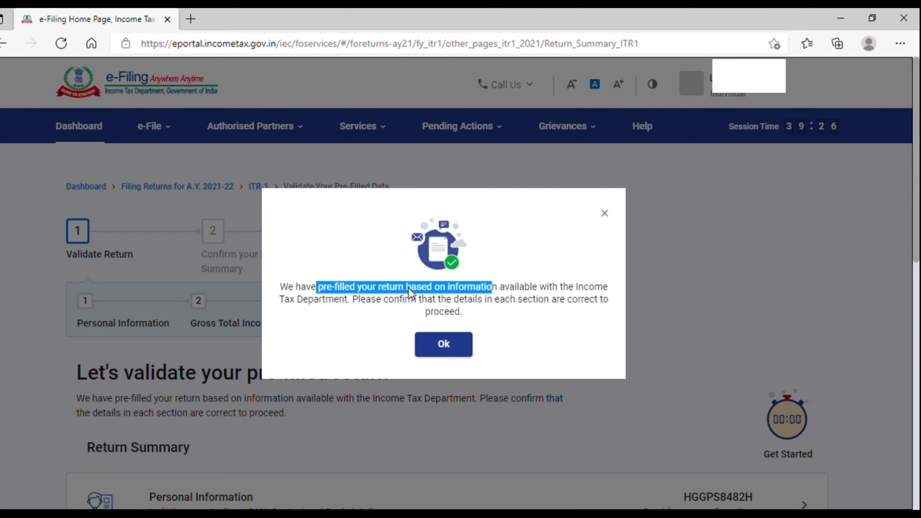
{"action": "key", "text": "shift+Right"}
{"action": "key", "text": "shift+Right"}
{"action": "key", "text": "shift+Right"}
{"action": "key", "text": "shift+Right"}
{"action": "key", "text": "shift+Right"}
{"action": "key", "text": "shift+Right"}
{"action": "key", "text": "shift+Right"}
{"action": "key", "text": "shift+Right"}
{"action": "key", "text": "shift+Right"}
{"action": "key", "text": "shift+Right"}
{"action": "key", "text": "shift+Right"}
{"action": "key", "text": "shift+Right"}
{"action": "key", "text": "shift+Right"}
{"action": "key", "text": "shift+Right"}
{"action": "key", "text": "shift+Right"}
{"action": "key", "text": "shift+Right"}
{"action": "key", "text": "shift+Right"}
{"action": "key", "text": "shift+Right"}
{"action": "key", "text": "shift+Right"}
{"action": "key", "text": "shift+Right"}
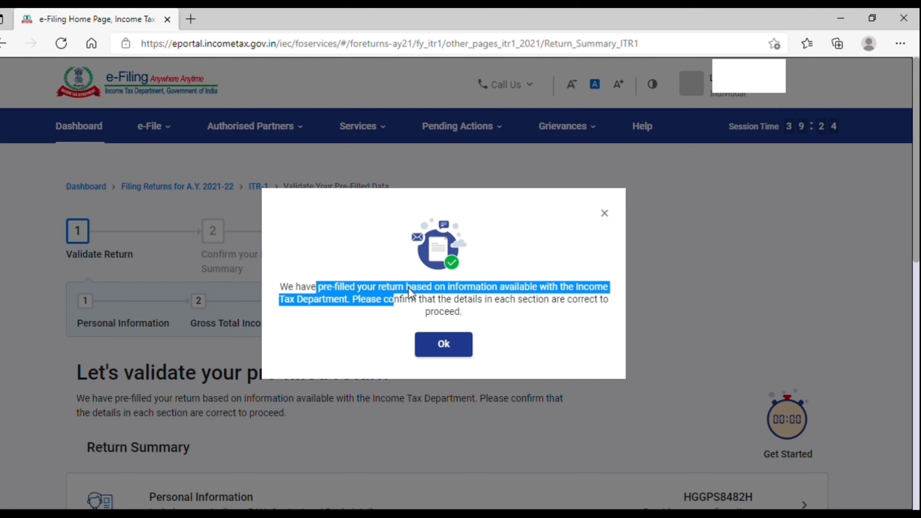
{"action": "key", "text": "shift+Right"}
{"action": "key", "text": "shift+Right"}
{"action": "key", "text": "shift+Right"}
{"action": "key", "text": "shift+Right"}
{"action": "key", "text": "shift+Right"}
{"action": "key", "text": "shift+Right"}
{"action": "key", "text": "shift+Right"}
{"action": "key", "text": "shift+Right"}
{"action": "key", "text": "shift+Right"}
{"action": "key", "text": "shift+Right"}
{"action": "key", "text": "shift+Right"}
{"action": "key", "text": "shift+Right"}
{"action": "key", "text": "shift+Right"}
{"action": "key", "text": "shift+Right"}
{"action": "key", "text": "shift+Right"}
{"action": "key", "text": "shift+Right"}
{"action": "key", "text": "shift+Right"}
{"action": "key", "text": "shift+Right"}
{"action": "key", "text": "shift+Right"}
{"action": "key", "text": "shift+Right"}
{"action": "left_click", "coordinate": [409, 288]}
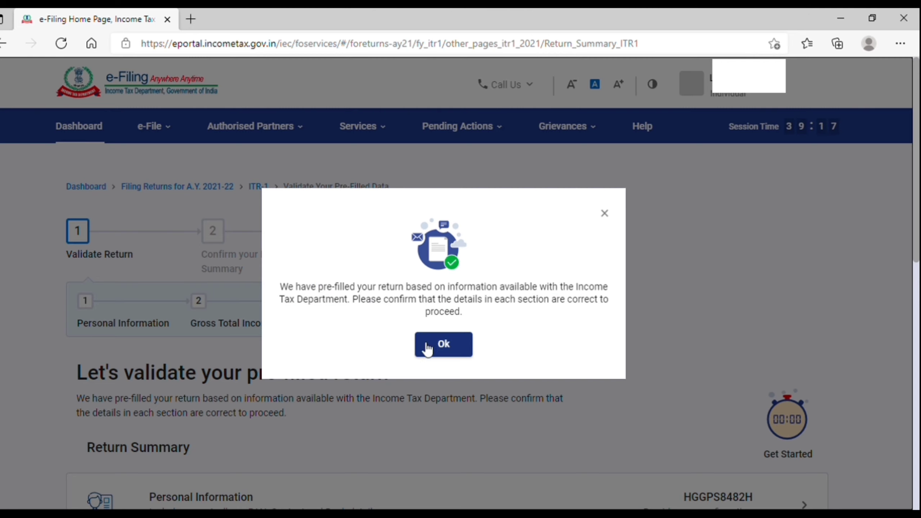
{"action": "left_click", "coordinate": [445, 351]}
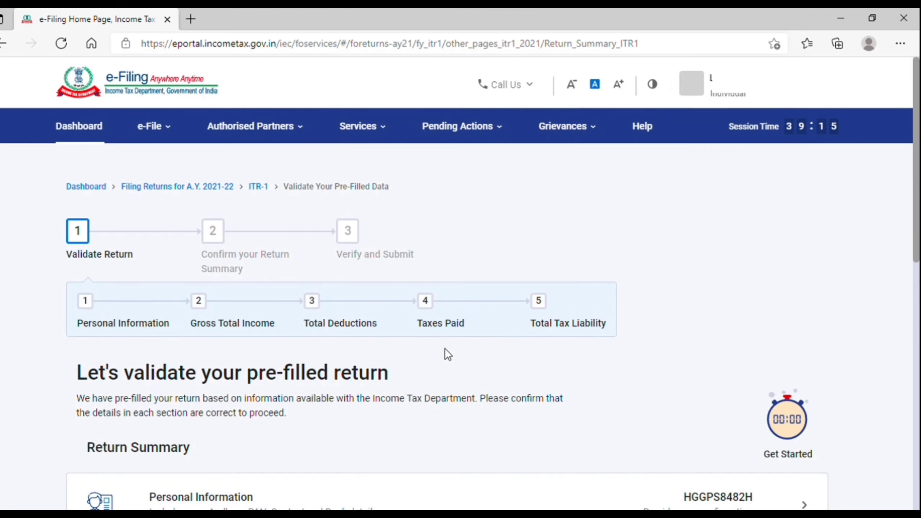
{"action": "scroll", "coordinate": [445, 349], "scroll_direction": "down", "scroll_amount": 1}
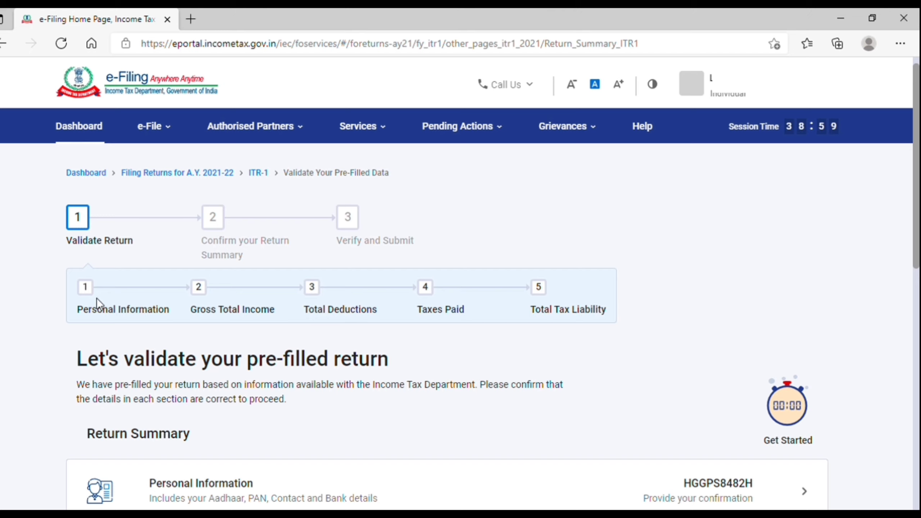
{"action": "left_click_drag", "start_coordinate": [94, 313], "coordinate": [272, 317]}
{"action": "left_click", "coordinate": [202, 317]}
{"action": "left_click", "coordinate": [272, 317]}
{"action": "scroll", "coordinate": [399, 314], "scroll_direction": "down", "scroll_amount": 4}
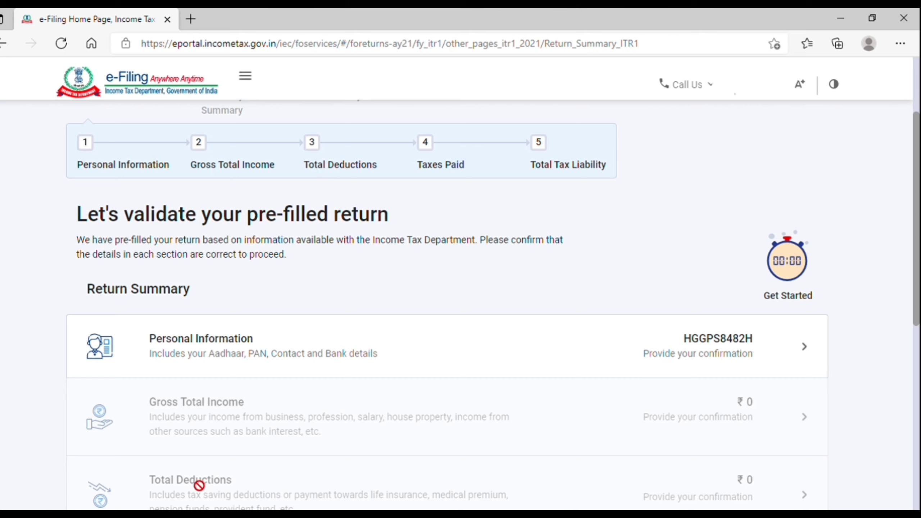
{"action": "scroll", "coordinate": [781, 271], "scroll_direction": "down", "scroll_amount": 2}
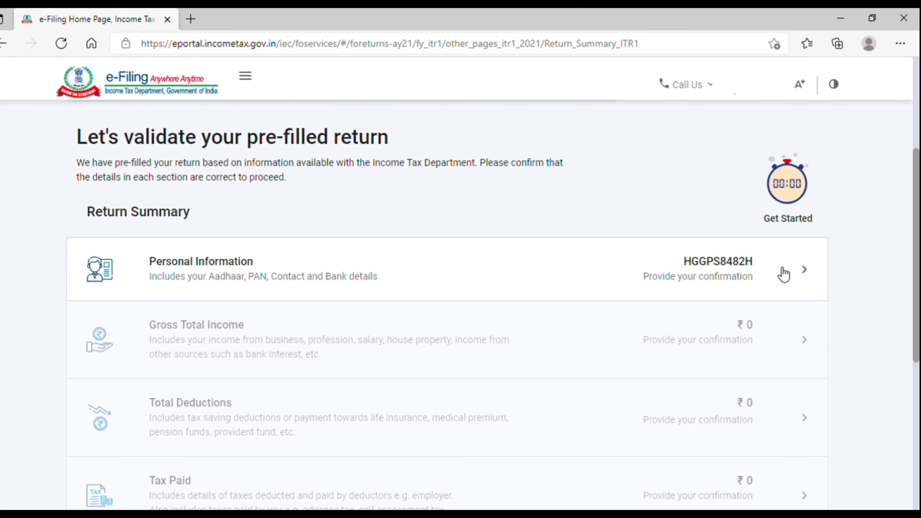
Open the Personal Information section and review the profile and contact details.
{"action": "left_click", "coordinate": [777, 276]}
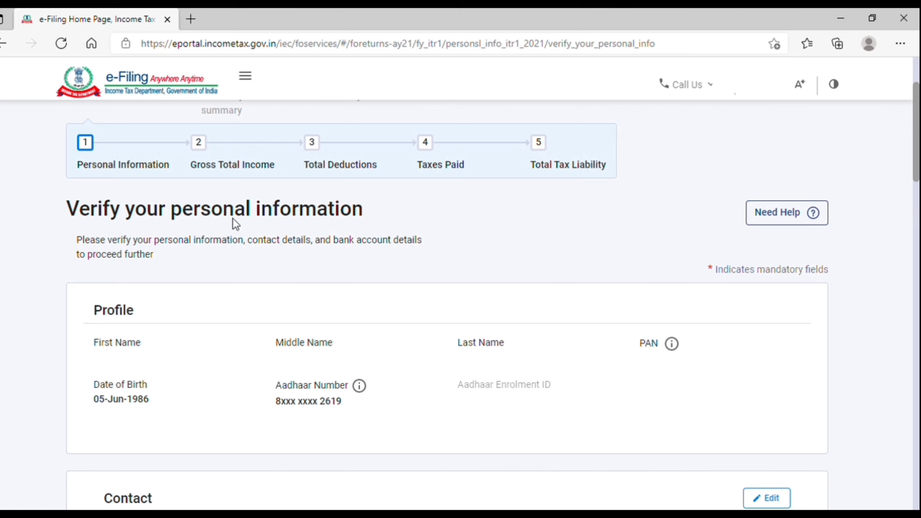
{"action": "double_click", "coordinate": [104, 315]}
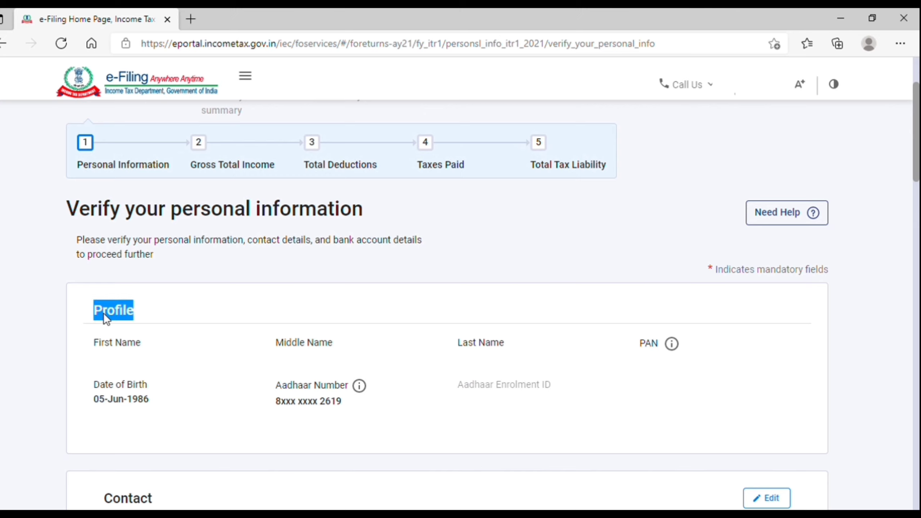
{"action": "left_click", "coordinate": [120, 347]}
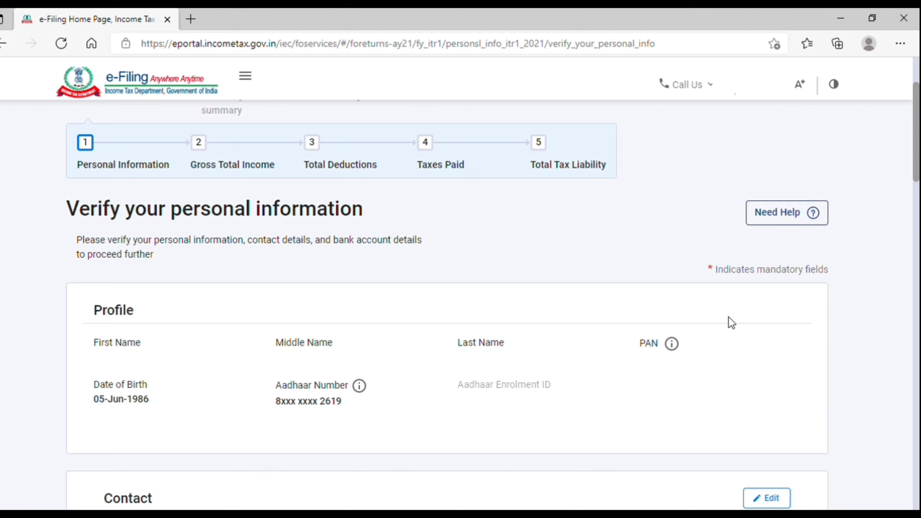
{"action": "scroll", "coordinate": [730, 323], "scroll_direction": "down", "scroll_amount": 5}
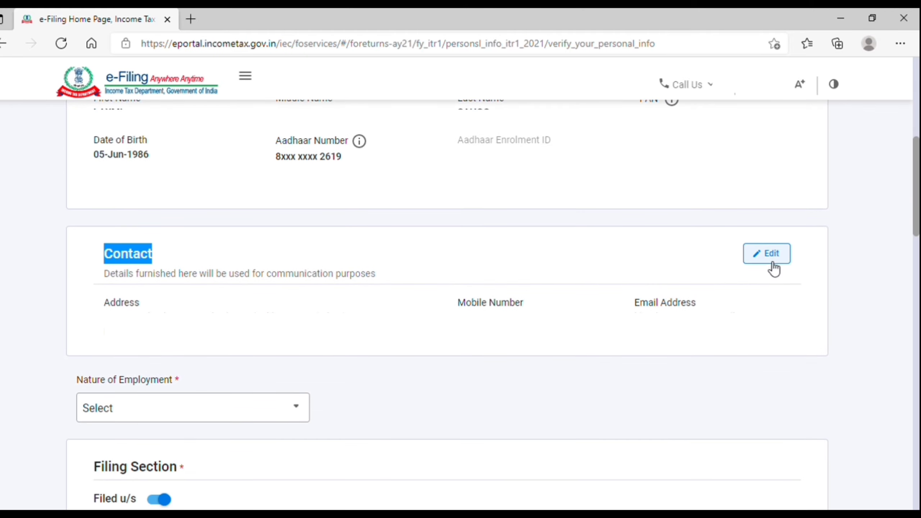
{"action": "double_click", "coordinate": [511, 312]}
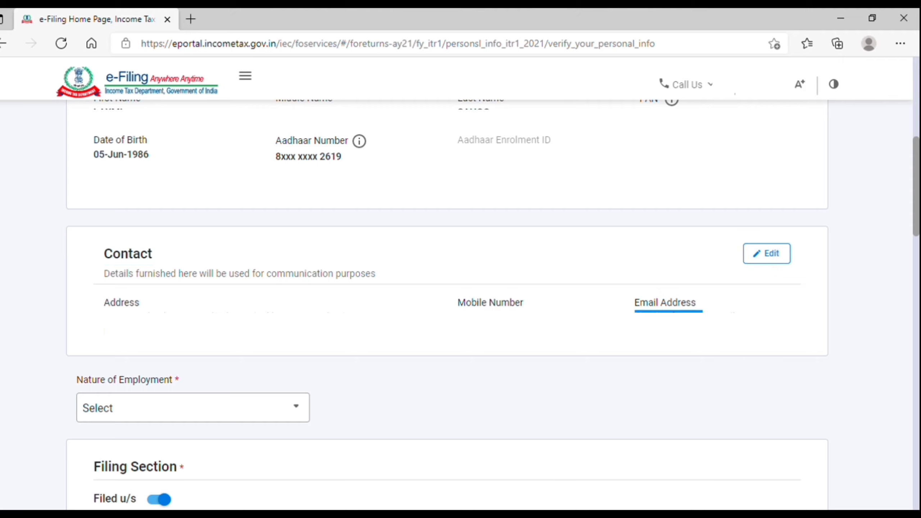
{"action": "scroll", "coordinate": [239, 300], "scroll_direction": "down", "scroll_amount": 1}
{"action": "scroll", "coordinate": [239, 300], "scroll_direction": "down", "scroll_amount": 1}
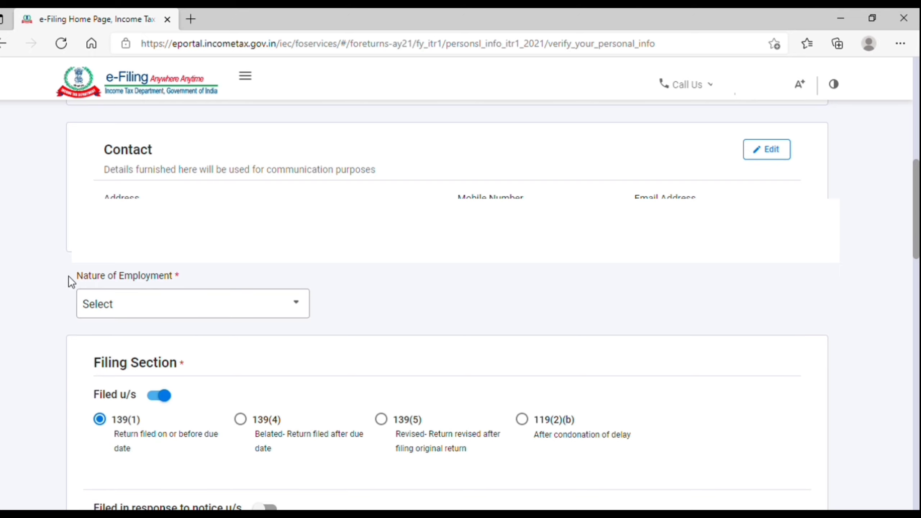
Set Nature of Employment to Others.
{"action": "left_click", "coordinate": [208, 312]}
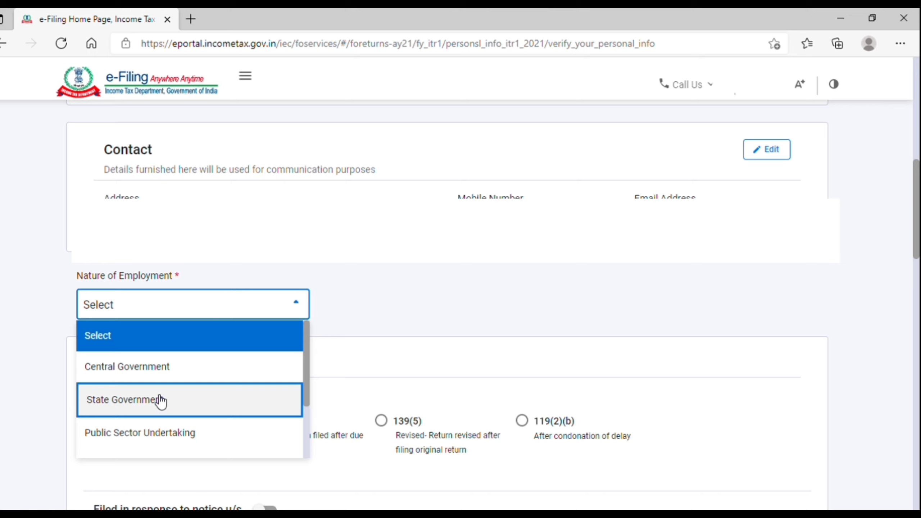
{"action": "key", "text": "Down"}
{"action": "key", "text": "Down"}
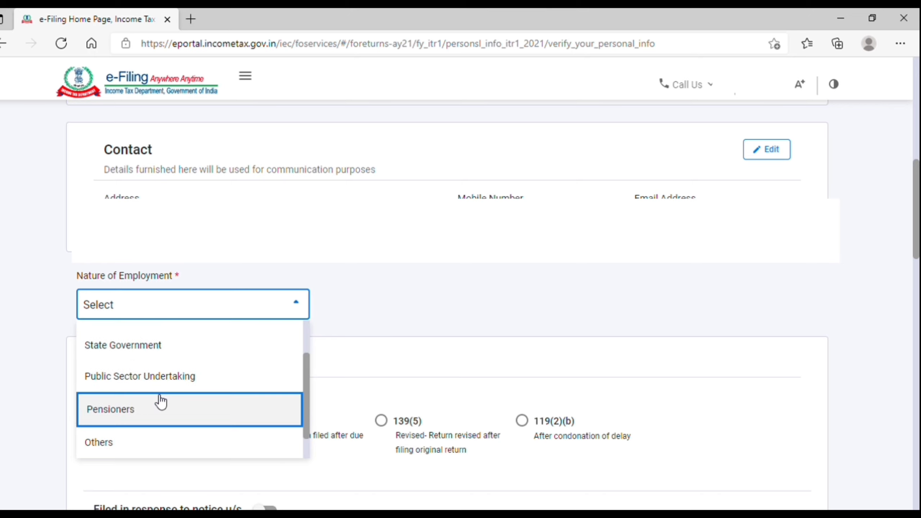
{"action": "key", "text": "Down"}
{"action": "key", "text": "Down"}
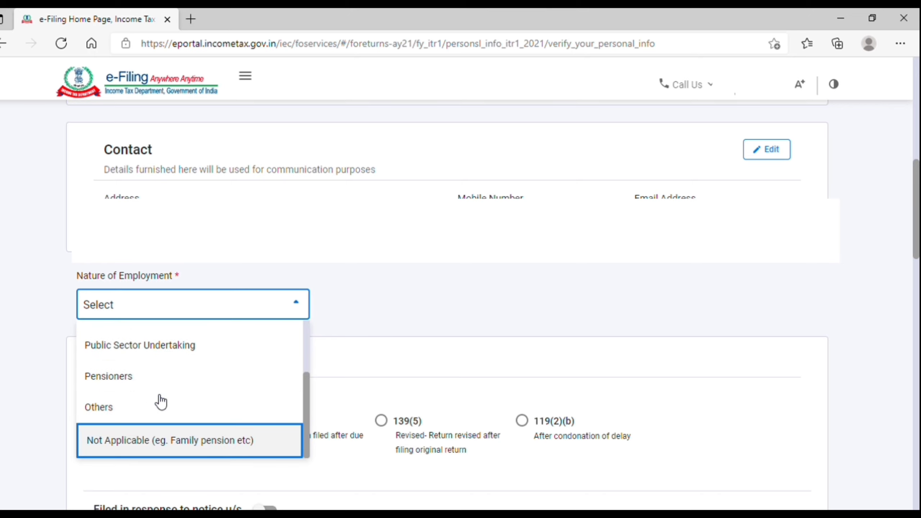
{"action": "key", "text": "Up"}
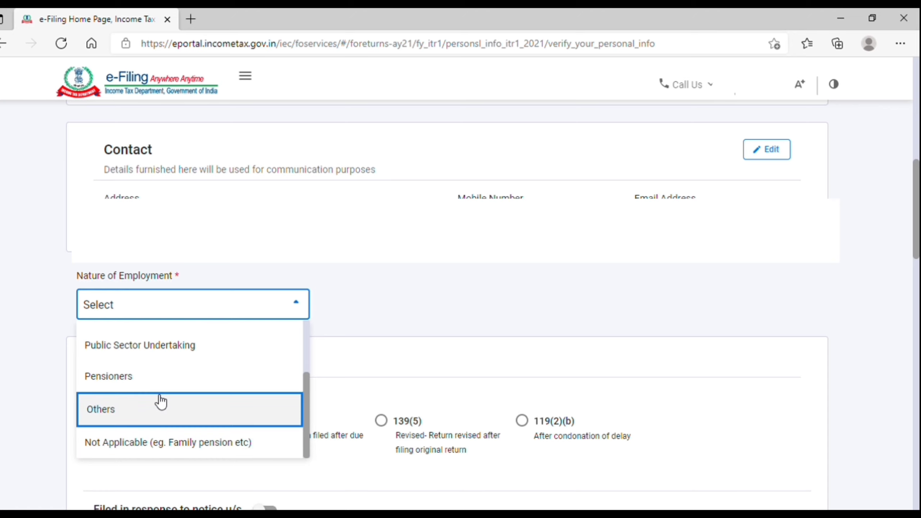
{"action": "left_click", "coordinate": [160, 401]}
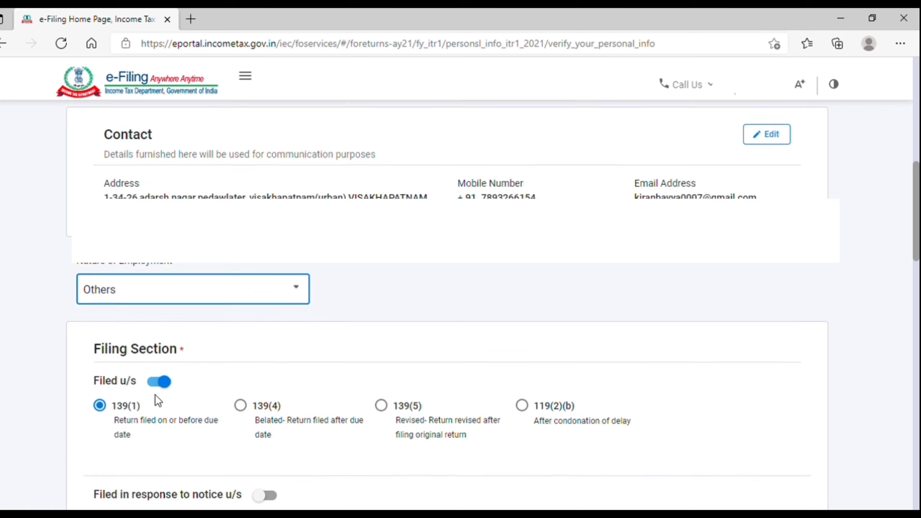
Toggle off the 'Filed in response to notice' (139(1)) filing option.
{"action": "scroll", "coordinate": [157, 399], "scroll_direction": "down", "scroll_amount": 2}
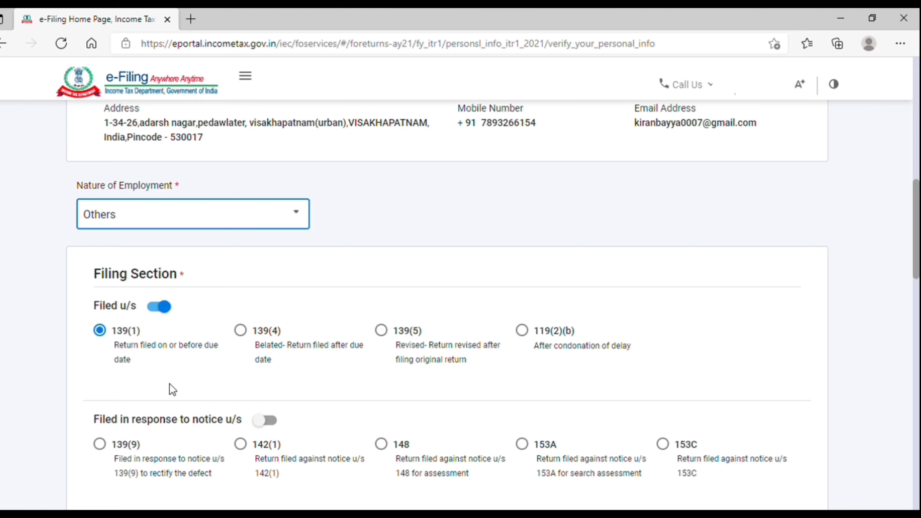
{"action": "scroll", "coordinate": [170, 385], "scroll_direction": "down", "scroll_amount": 3}
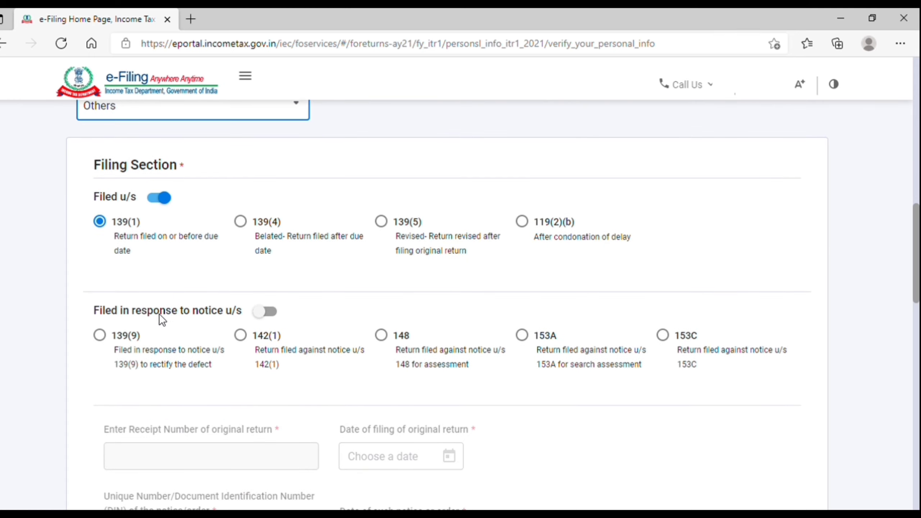
{"action": "double_click", "coordinate": [132, 313]}
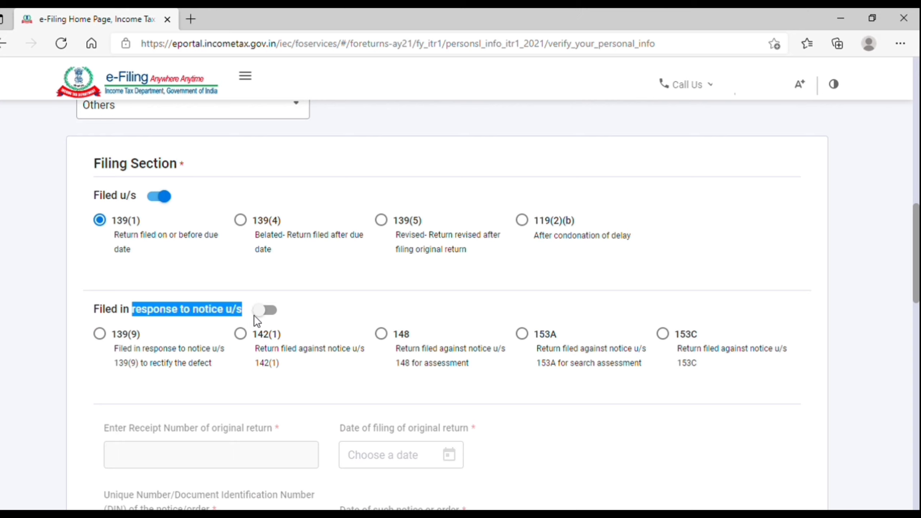
{"action": "left_click", "coordinate": [265, 311]}
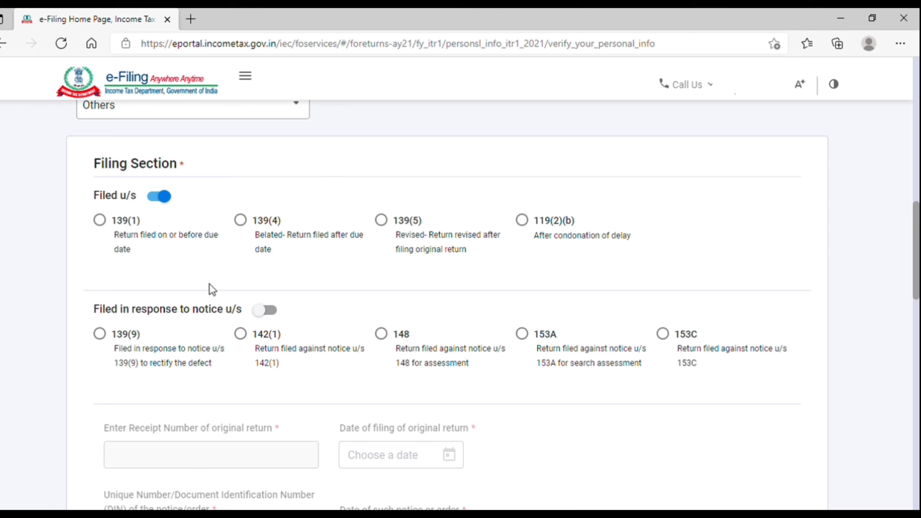
Answer No to the section 115BAC new tax regime question.
{"action": "scroll", "coordinate": [211, 290], "scroll_direction": "down", "scroll_amount": 6}
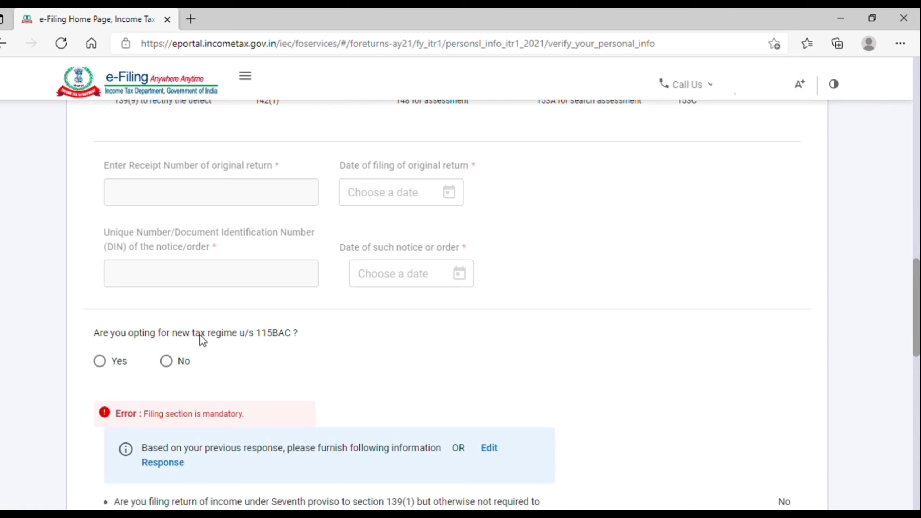
{"action": "triple_click", "coordinate": [187, 334]}
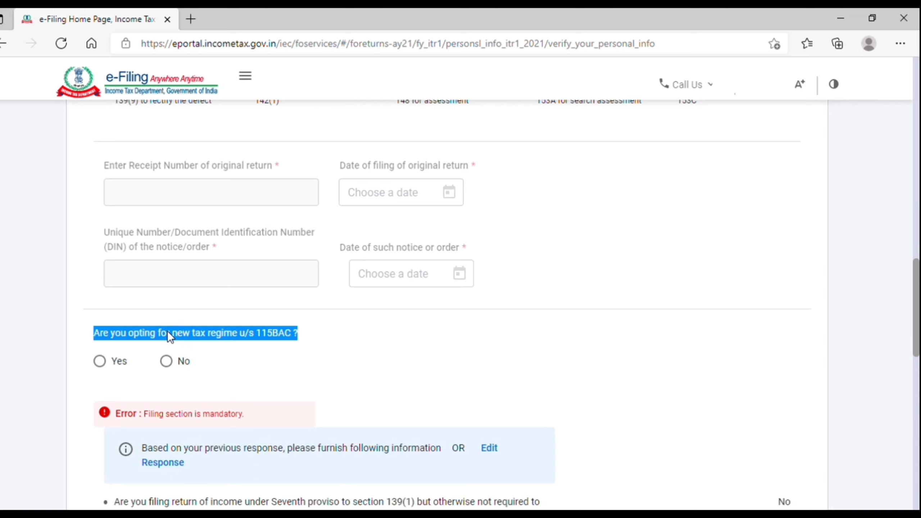
{"action": "left_click", "coordinate": [279, 335]}
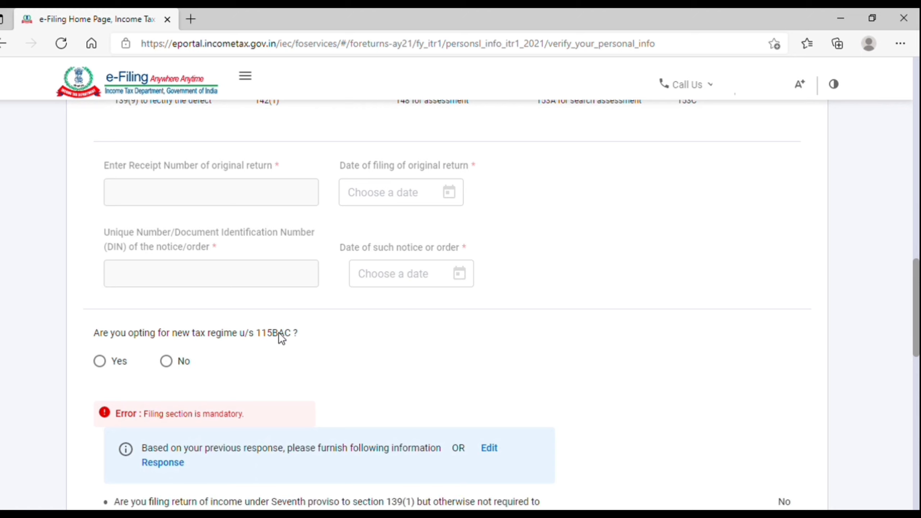
{"action": "left_click", "coordinate": [177, 366]}
{"action": "scroll", "coordinate": [177, 368], "scroll_direction": "down", "scroll_amount": 7}
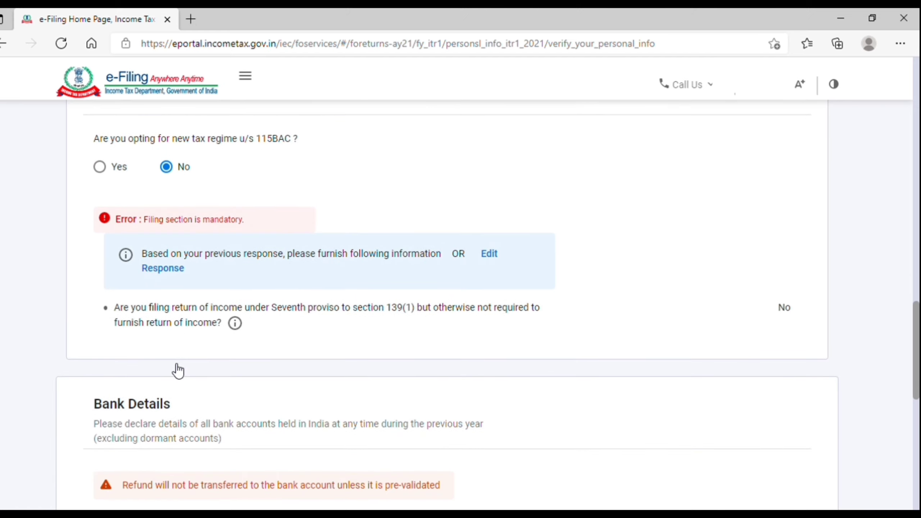
Review the validated bank account marked for refund and confirm the Personal Information page.
{"action": "scroll", "coordinate": [172, 362], "scroll_direction": "down", "scroll_amount": 2}
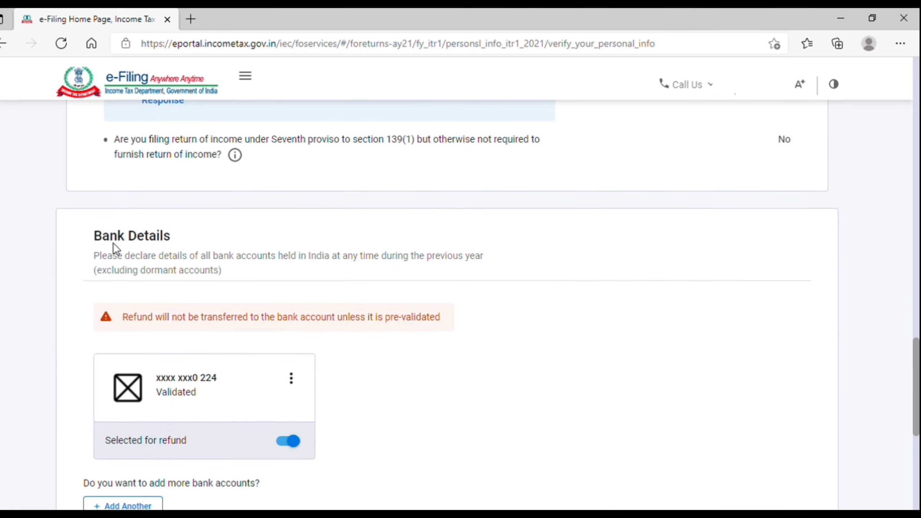
{"action": "left_click_drag", "start_coordinate": [94, 234], "coordinate": [182, 250]}
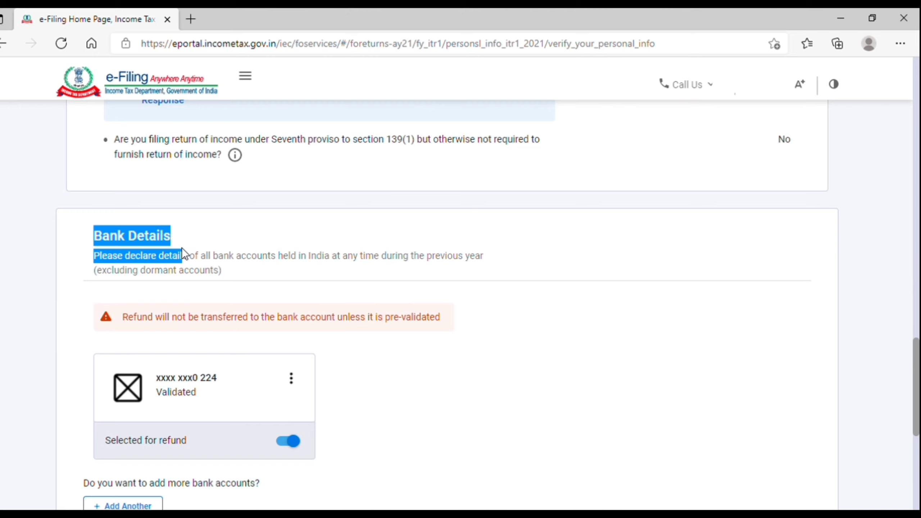
{"action": "left_click", "coordinate": [182, 251]}
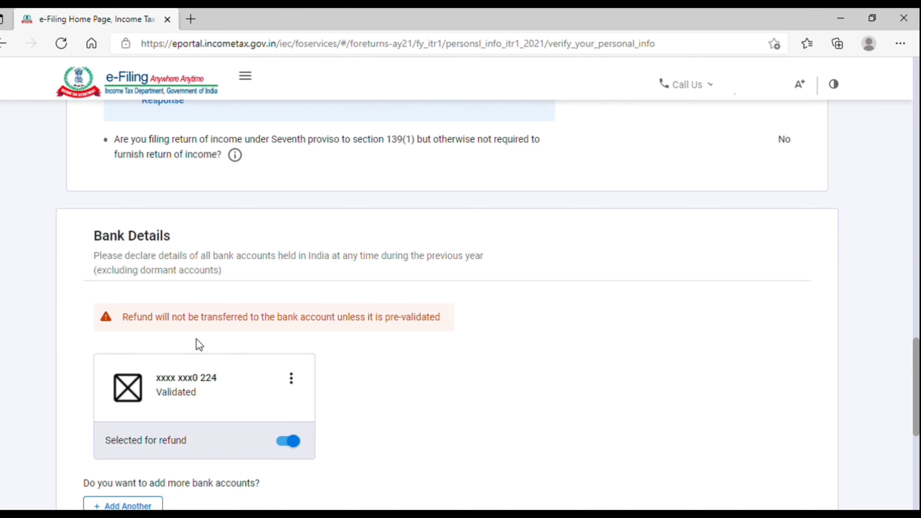
{"action": "left_click_drag", "start_coordinate": [124, 322], "coordinate": [444, 326]}
{"action": "left_click", "coordinate": [444, 326]}
{"action": "scroll", "coordinate": [444, 327], "scroll_direction": "down", "scroll_amount": 3}
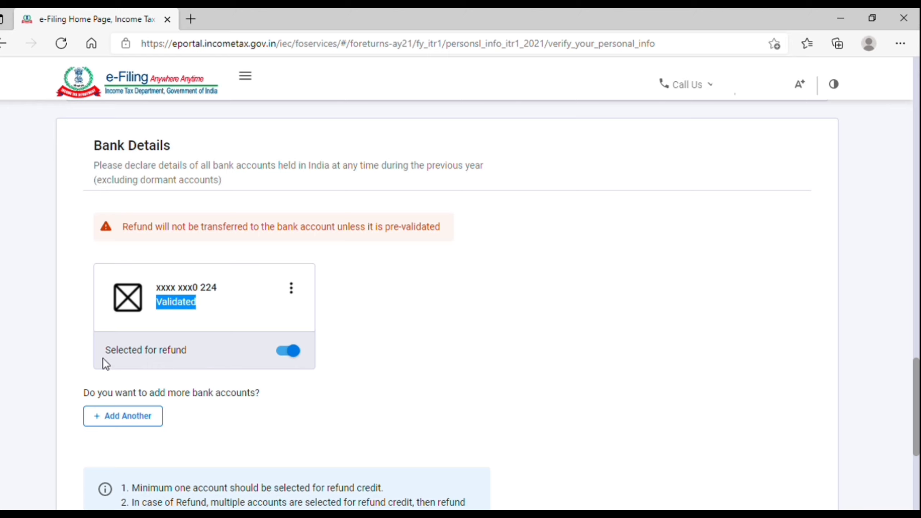
{"action": "left_click", "coordinate": [286, 351]}
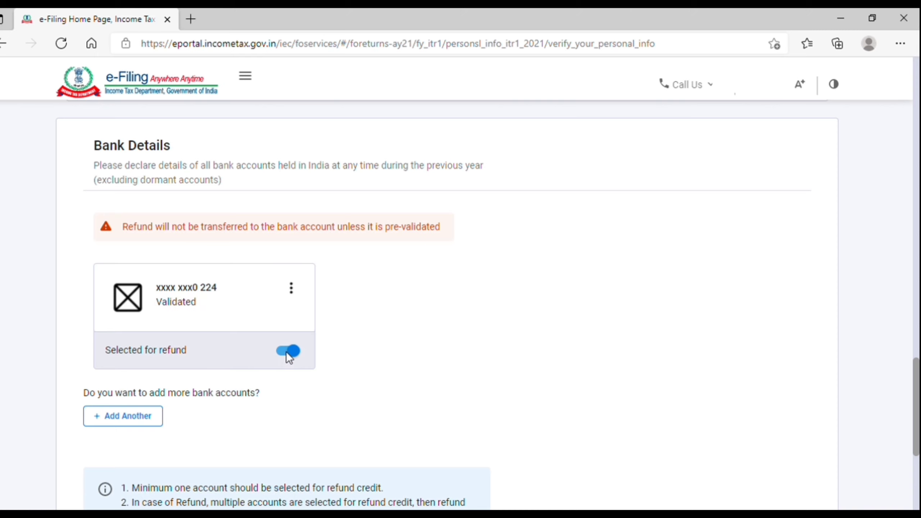
{"action": "scroll", "coordinate": [175, 342], "scroll_direction": "down", "scroll_amount": 4}
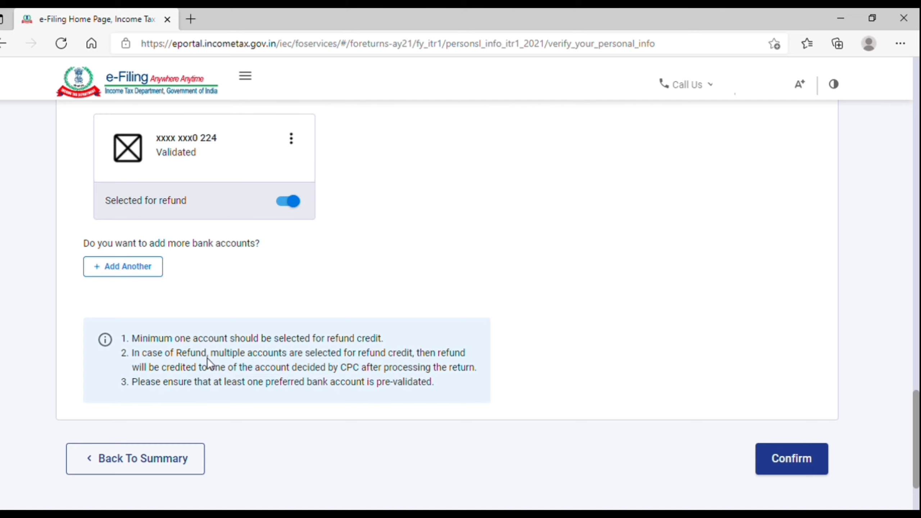
{"action": "left_click", "coordinate": [800, 461]}
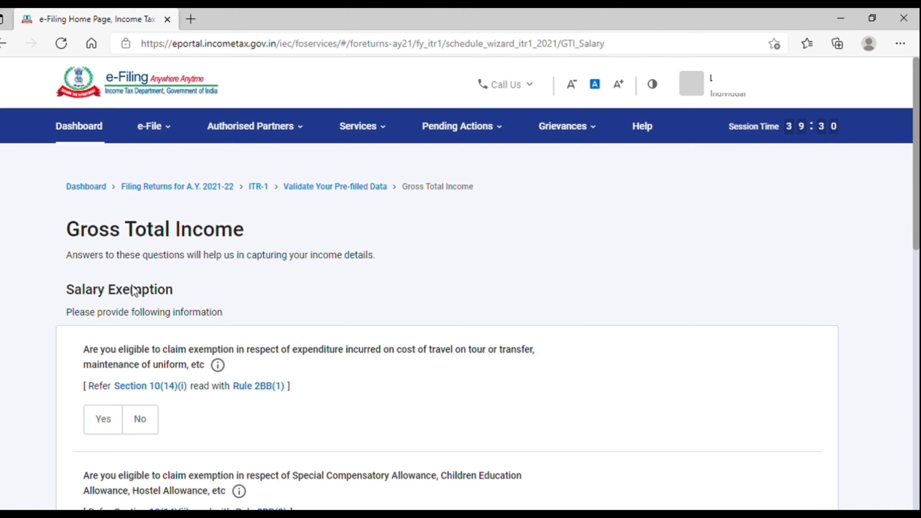
Answer No to the travel/uniform and Special Compensatory Allowance exemption questions.
{"action": "left_click_drag", "start_coordinate": [72, 290], "coordinate": [169, 305]}
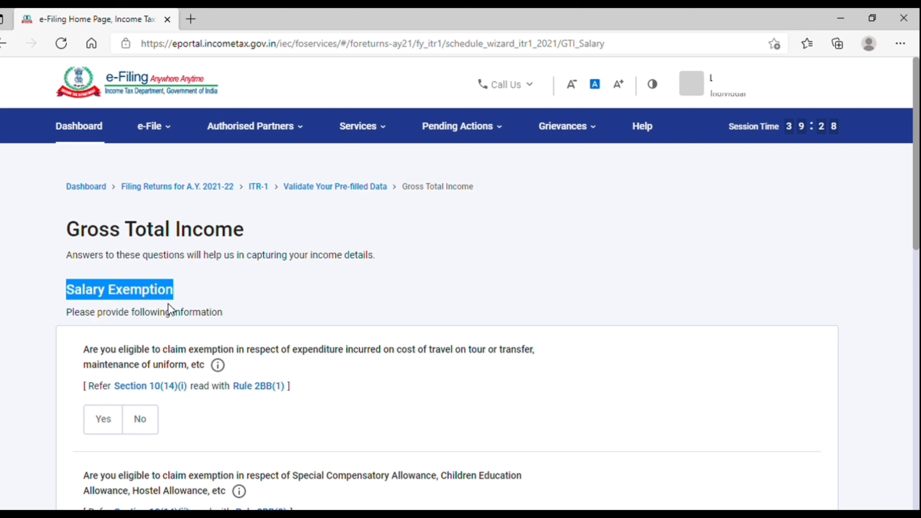
{"action": "scroll", "coordinate": [168, 303], "scroll_direction": "down", "scroll_amount": 3}
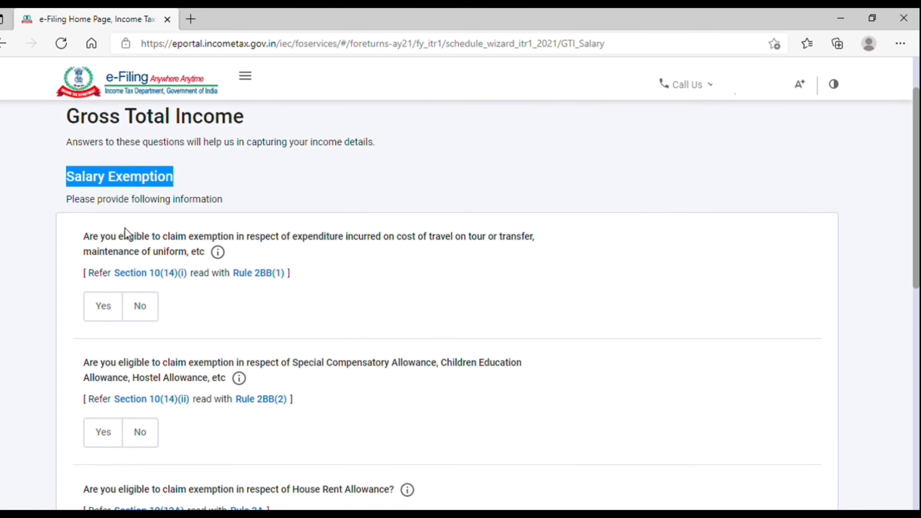
{"action": "left_click_drag", "start_coordinate": [118, 239], "coordinate": [310, 247]}
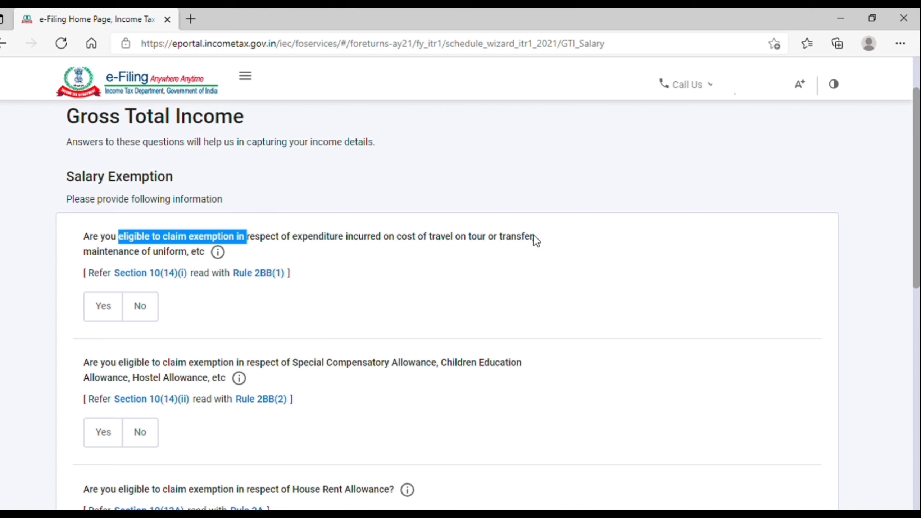
{"action": "left_click", "coordinate": [263, 239]}
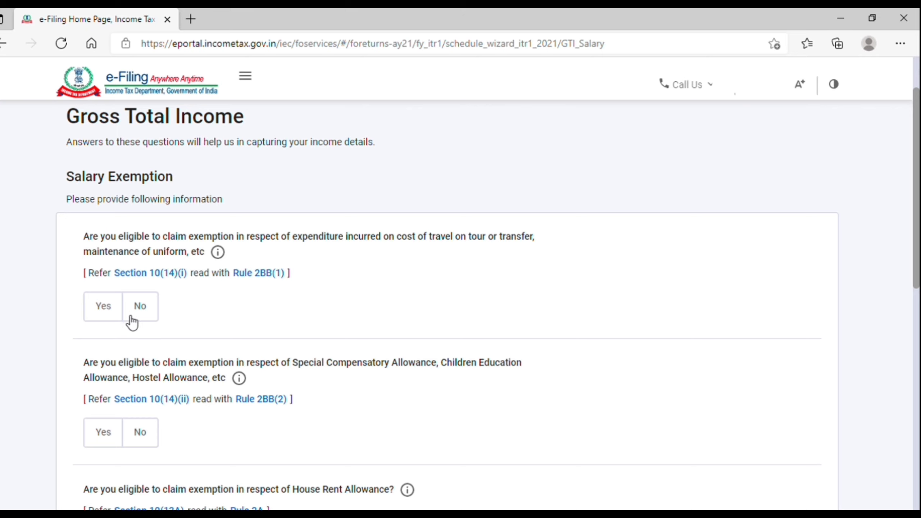
{"action": "left_click", "coordinate": [108, 316]}
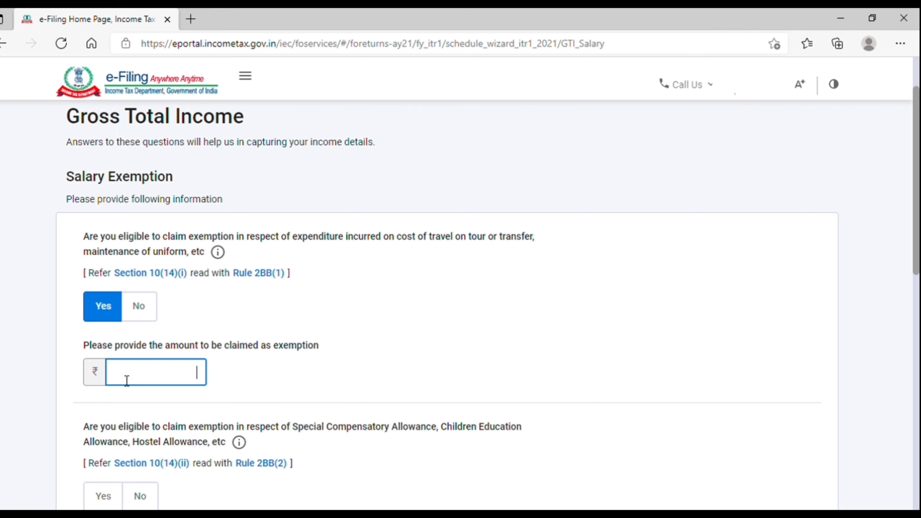
{"action": "left_click", "coordinate": [146, 313]}
{"action": "scroll", "coordinate": [146, 314], "scroll_direction": "down", "scroll_amount": 2}
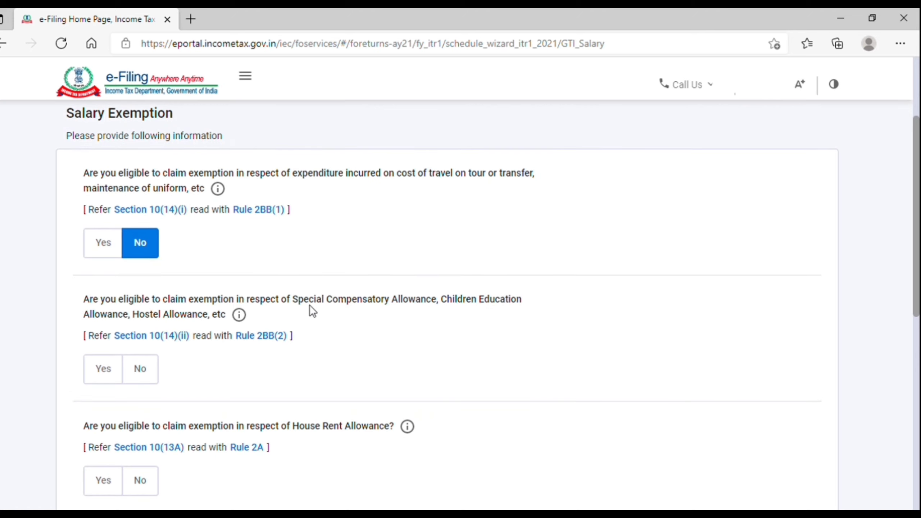
{"action": "left_click_drag", "start_coordinate": [292, 305], "coordinate": [517, 308]}
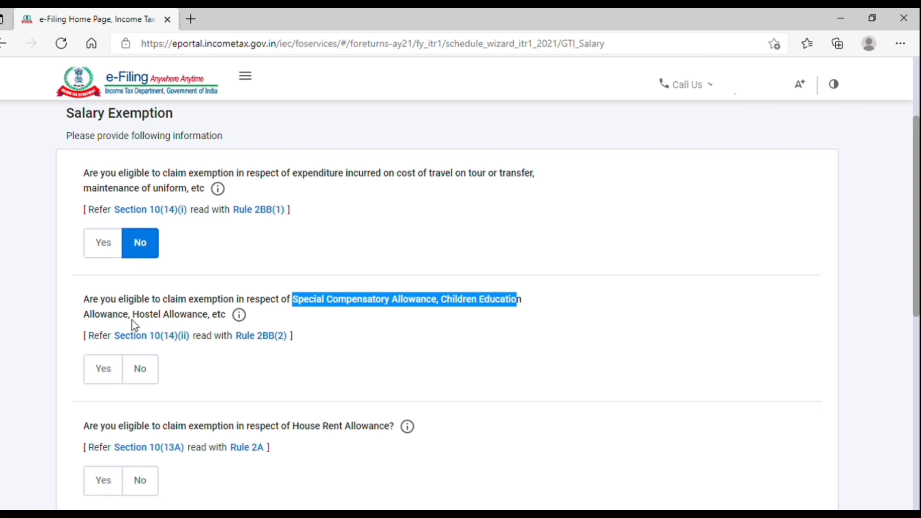
{"action": "left_click", "coordinate": [137, 378]}
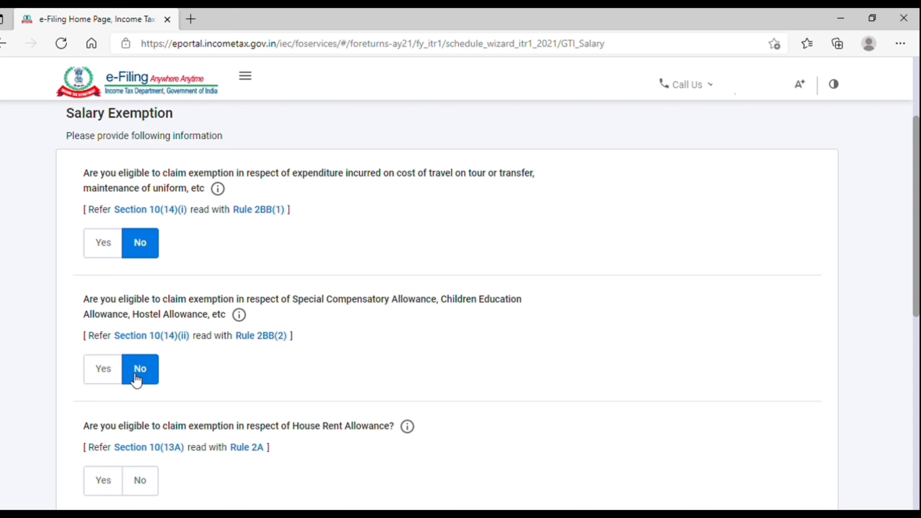
Answer No for House Rent Allowance, Leave Travel Allowance and other exemptions, then continue.
{"action": "scroll", "coordinate": [165, 412], "scroll_direction": "down", "scroll_amount": 3}
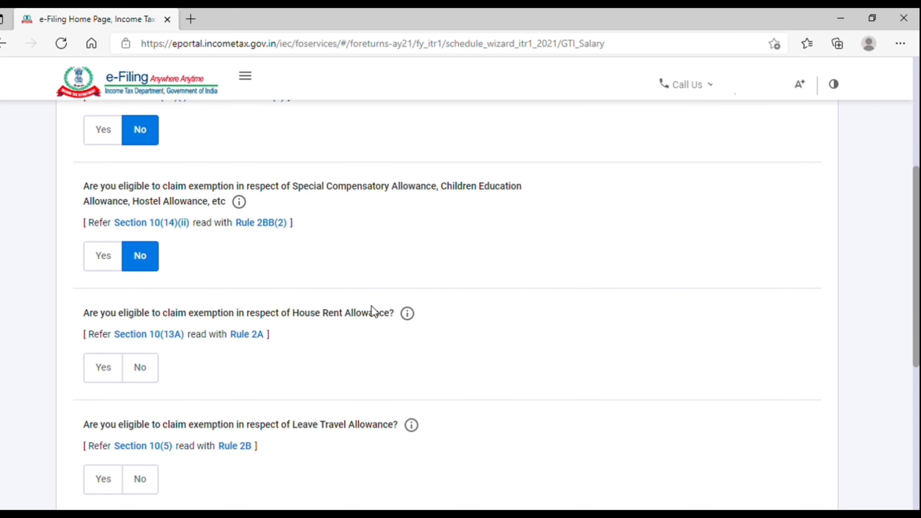
{"action": "left_click_drag", "start_coordinate": [292, 312], "coordinate": [387, 316]}
{"action": "left_click", "coordinate": [387, 315]}
{"action": "left_click", "coordinate": [133, 379]}
{"action": "scroll", "coordinate": [135, 383], "scroll_direction": "down", "scroll_amount": 3}
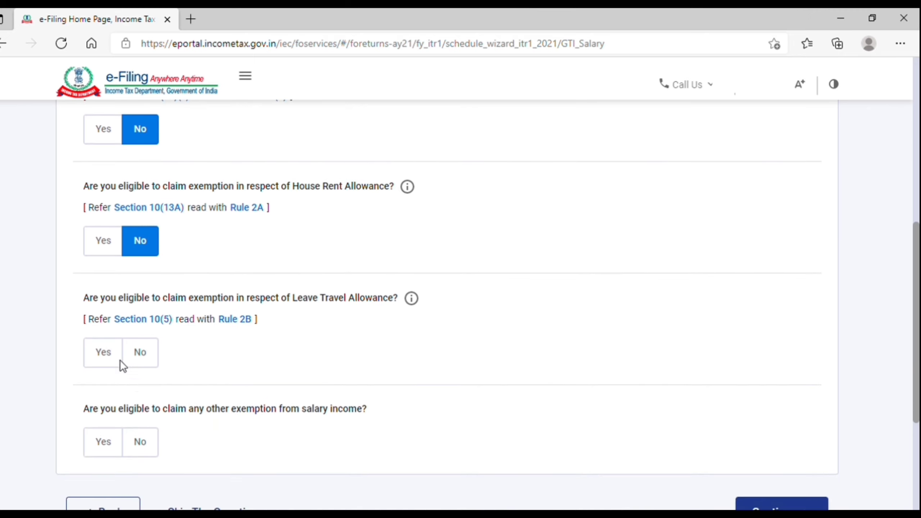
{"action": "left_click", "coordinate": [143, 354]}
{"action": "scroll", "coordinate": [144, 356], "scroll_direction": "down", "scroll_amount": 3}
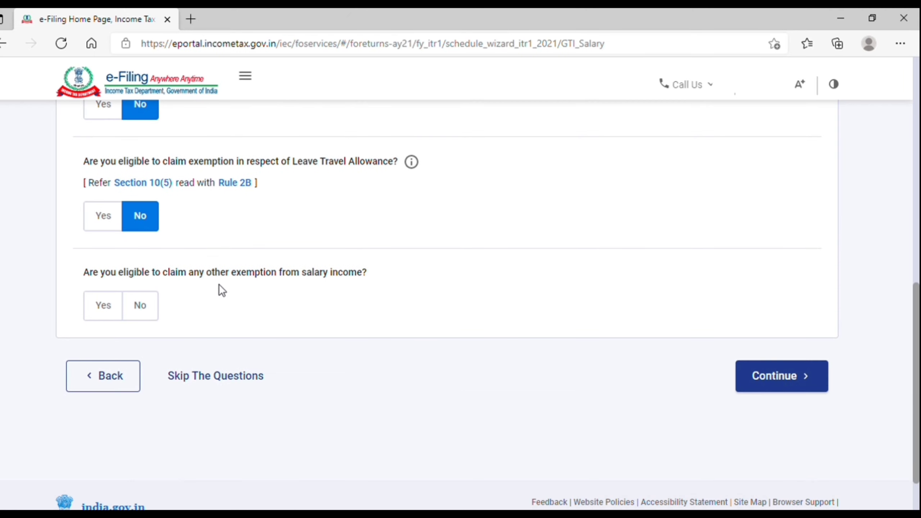
{"action": "left_click", "coordinate": [144, 307]}
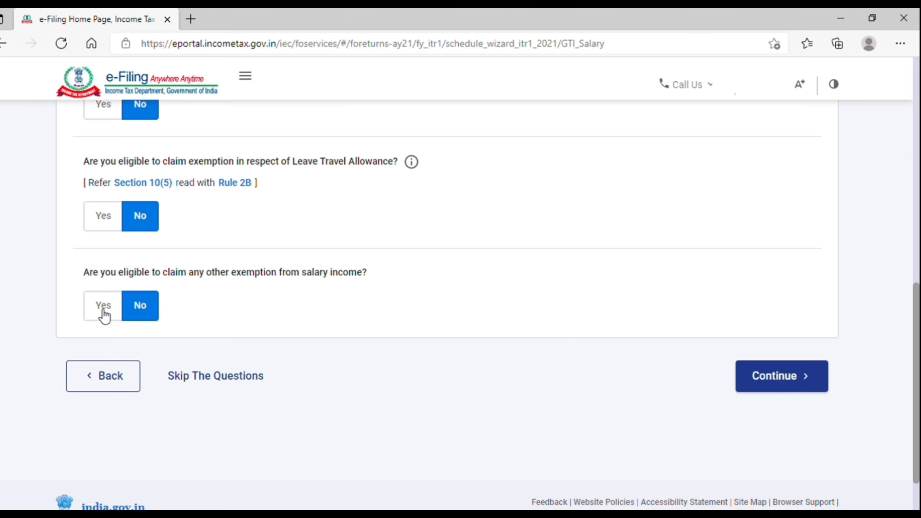
{"action": "left_click", "coordinate": [786, 391]}
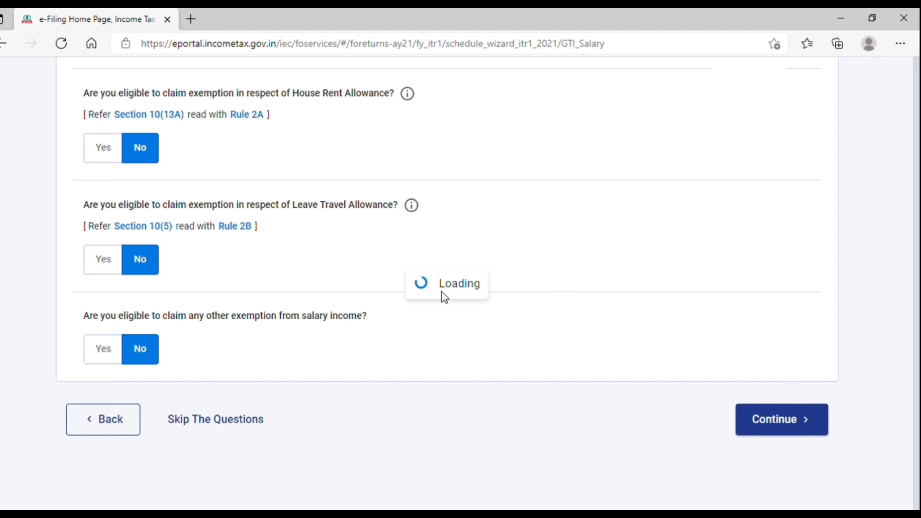
Review the income source details page and open Income from Salary for editing.
{"action": "scroll", "coordinate": [441, 291], "scroll_direction": "down", "scroll_amount": 5}
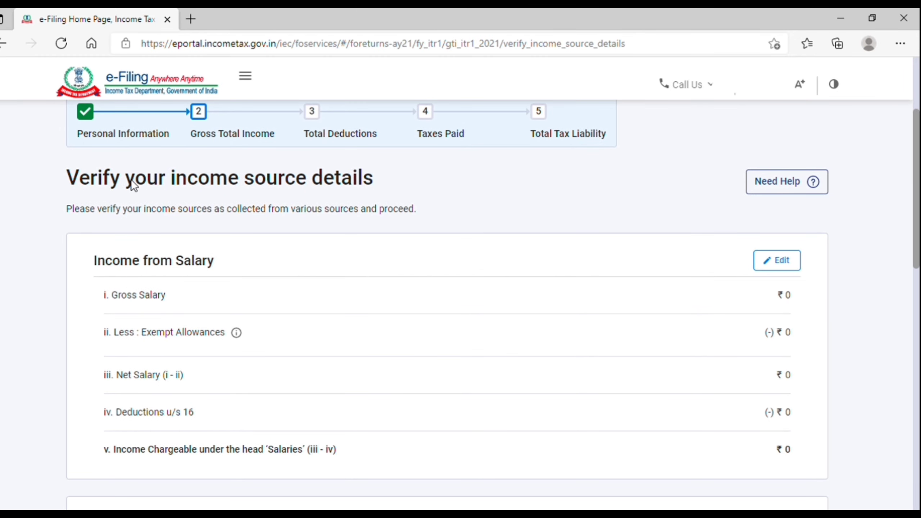
{"action": "left_click_drag", "start_coordinate": [67, 177], "coordinate": [301, 185]}
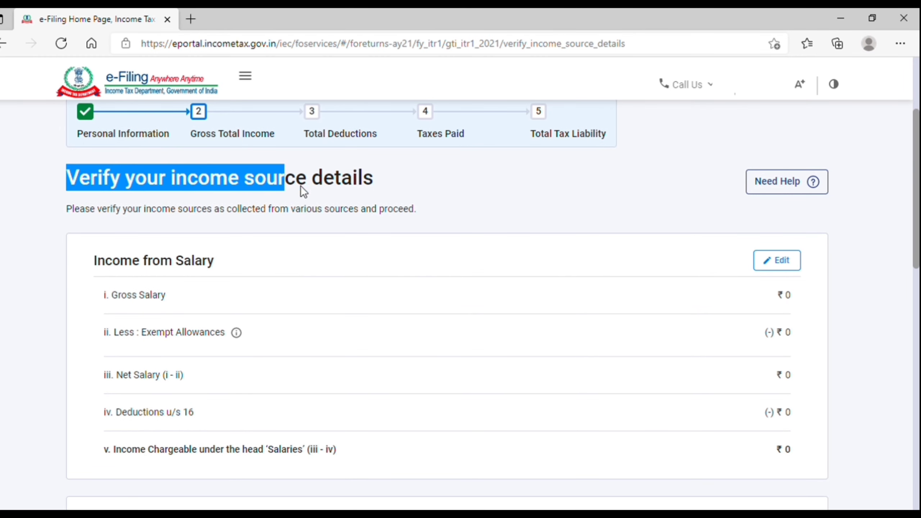
{"action": "left_click", "coordinate": [420, 180]}
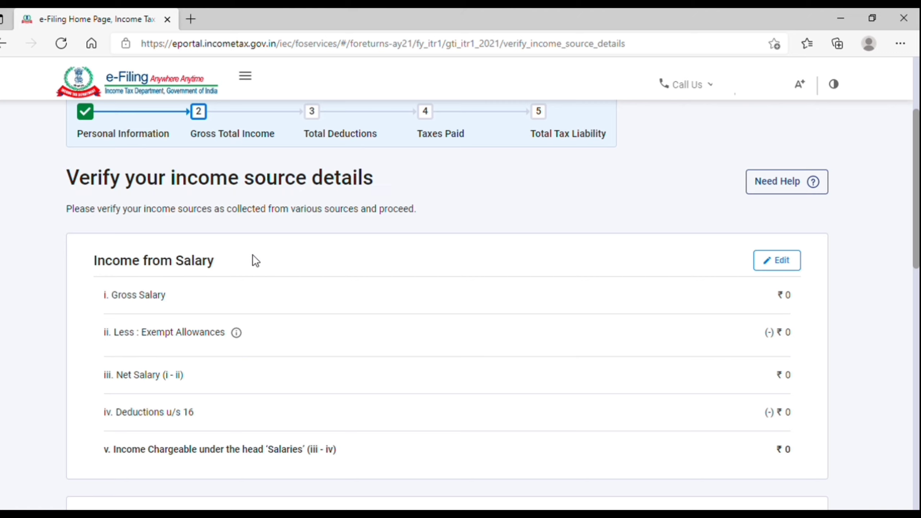
{"action": "left_click", "coordinate": [789, 262]}
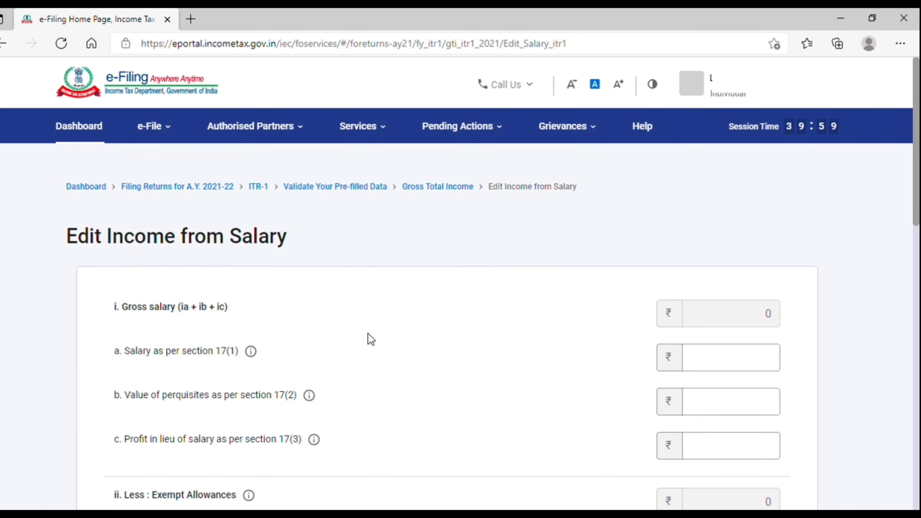
Enter ₹4,50,000 as salary under section 17(1), then check the 17(2) and 17(3) fields.
{"action": "scroll", "coordinate": [321, 375], "scroll_direction": "down", "scroll_amount": 2}
{"action": "left_click", "coordinate": [704, 303]}
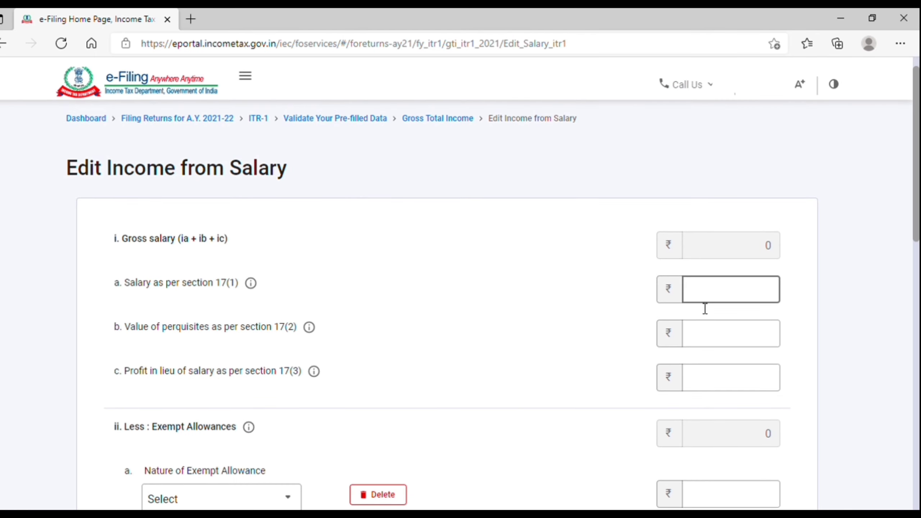
{"action": "type", "text": "5"}
{"action": "key", "text": "BackSpace"}
{"action": "type", "text": "450000"}
{"action": "left_click", "coordinate": [720, 319]}
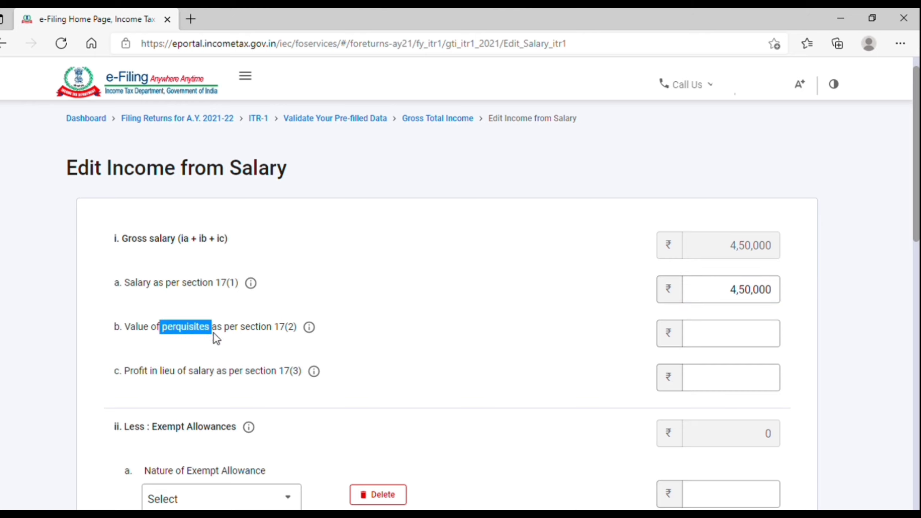
{"action": "left_click_drag", "start_coordinate": [128, 371], "coordinate": [203, 372]}
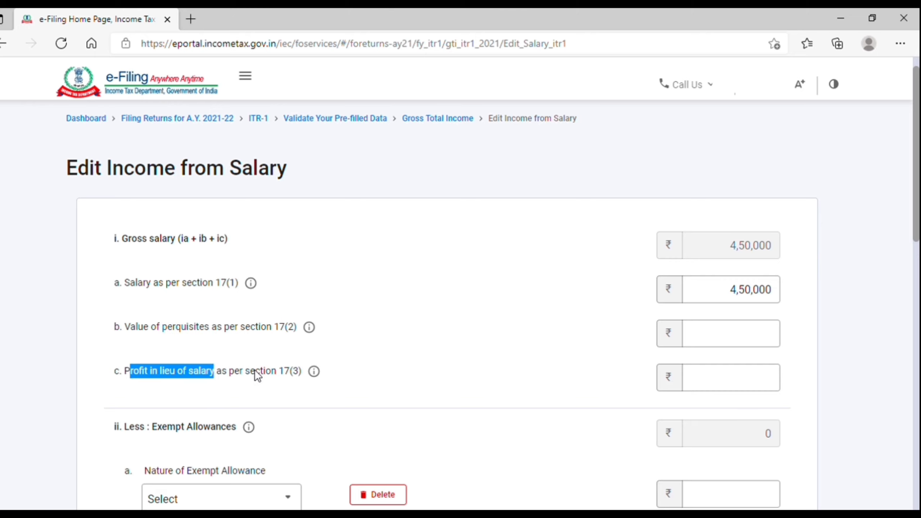
{"action": "left_click", "coordinate": [756, 376]}
{"action": "left_click", "coordinate": [750, 346]}
{"action": "scroll", "coordinate": [751, 348], "scroll_direction": "down", "scroll_amount": 4}
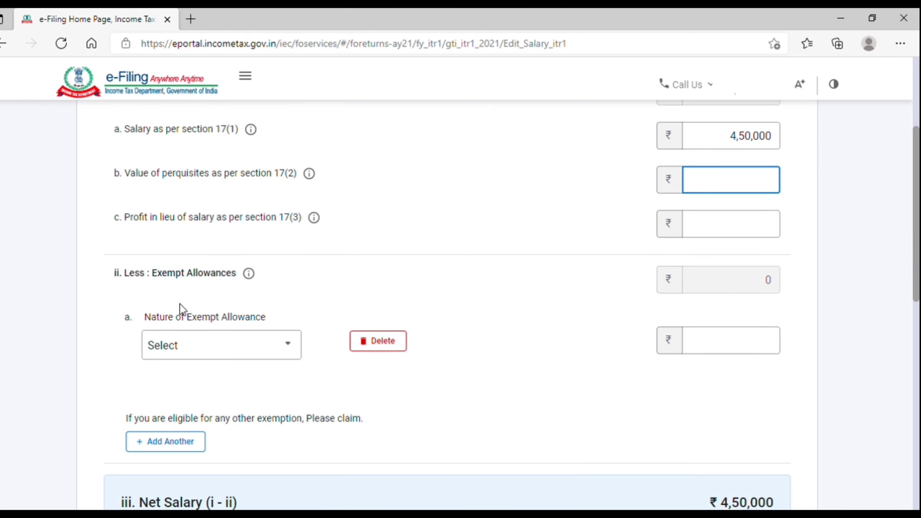
{"action": "left_click_drag", "start_coordinate": [149, 273], "coordinate": [234, 277]}
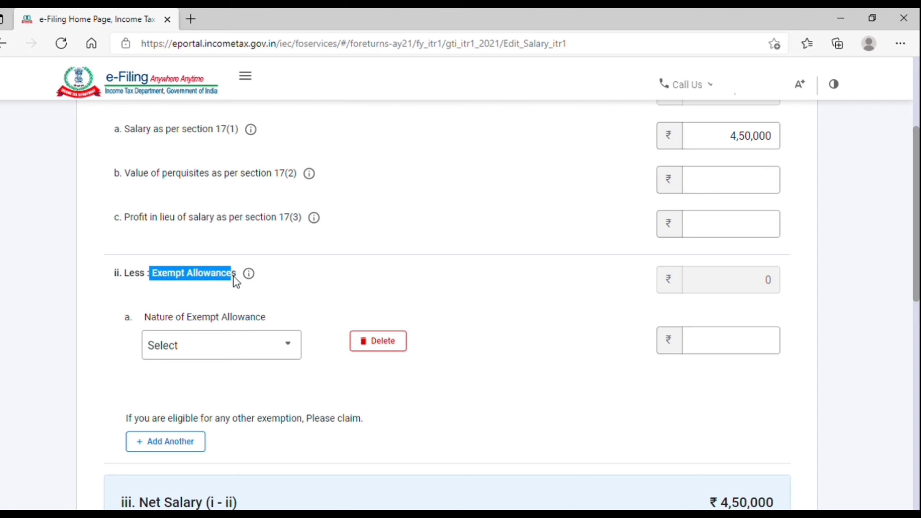
{"action": "left_click", "coordinate": [289, 349]}
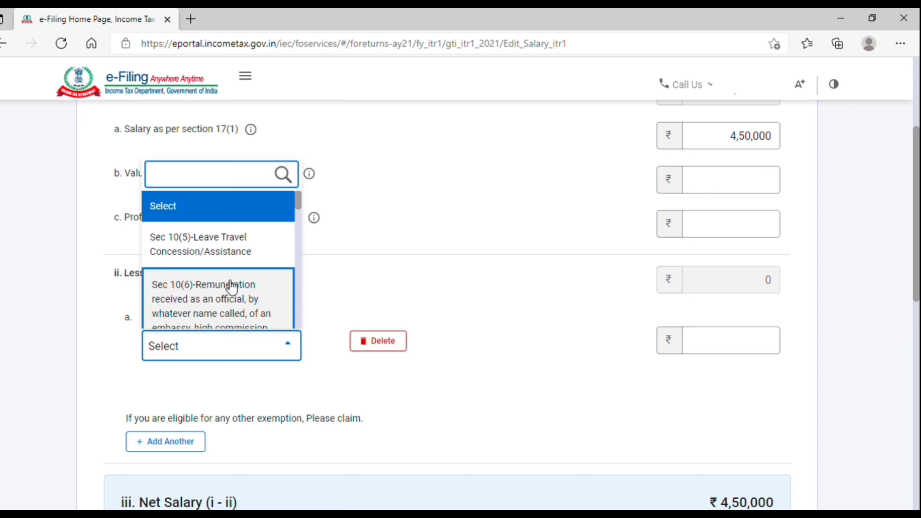
{"action": "scroll", "coordinate": [227, 306], "scroll_direction": "down", "scroll_amount": 1}
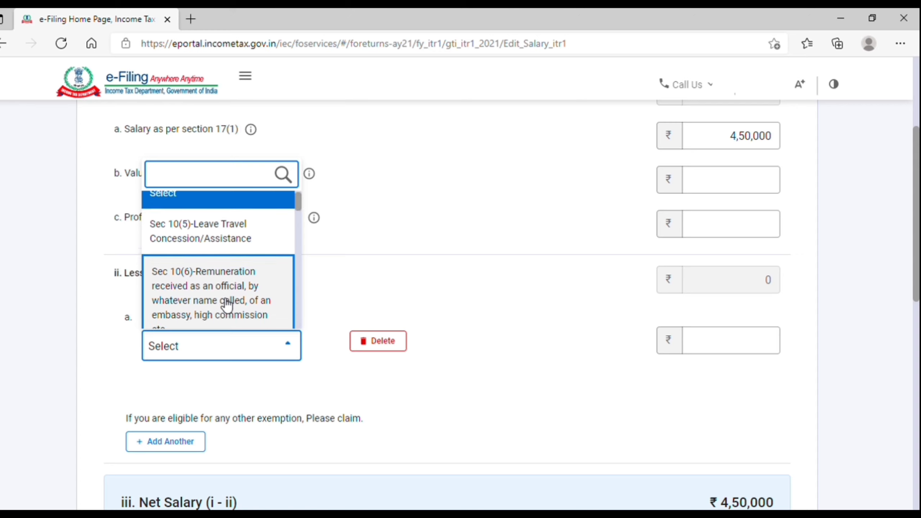
{"action": "scroll", "coordinate": [228, 306], "scroll_direction": "down", "scroll_amount": 3}
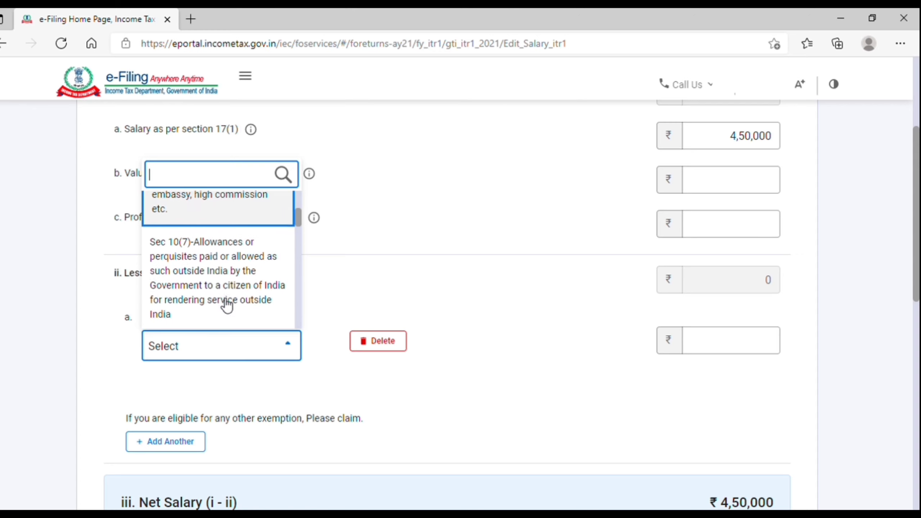
{"action": "scroll", "coordinate": [227, 306], "scroll_direction": "down", "scroll_amount": 5}
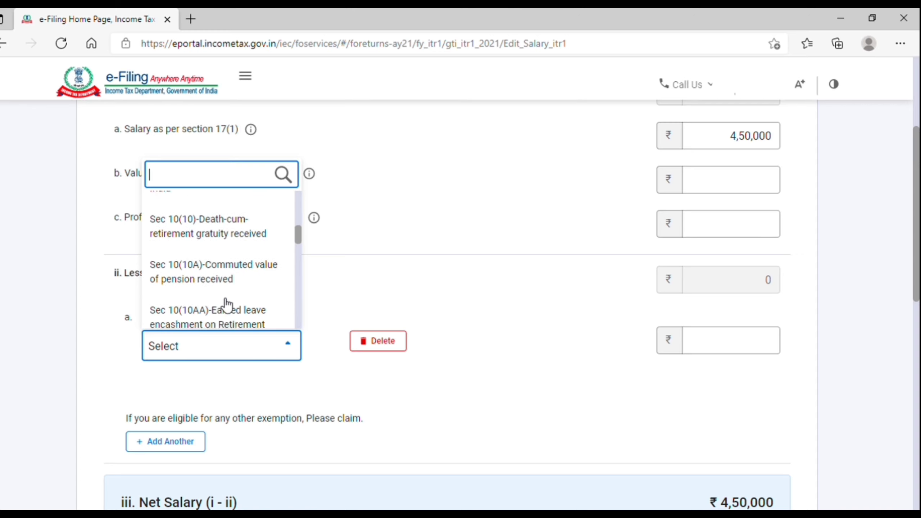
{"action": "scroll", "coordinate": [227, 263], "scroll_direction": "down", "scroll_amount": 5}
{"action": "scroll", "coordinate": [224, 262], "scroll_direction": "down", "scroll_amount": 8}
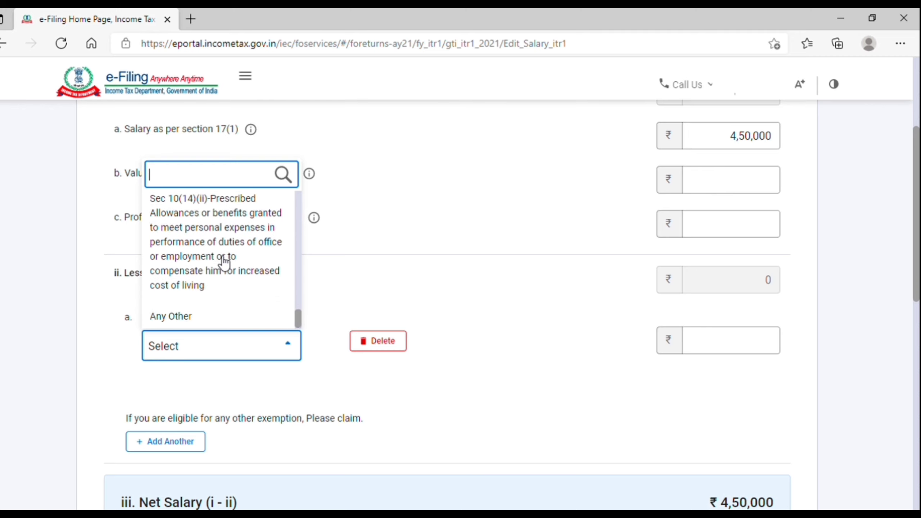
{"action": "left_click", "coordinate": [427, 299]}
{"action": "left_click", "coordinate": [765, 344]}
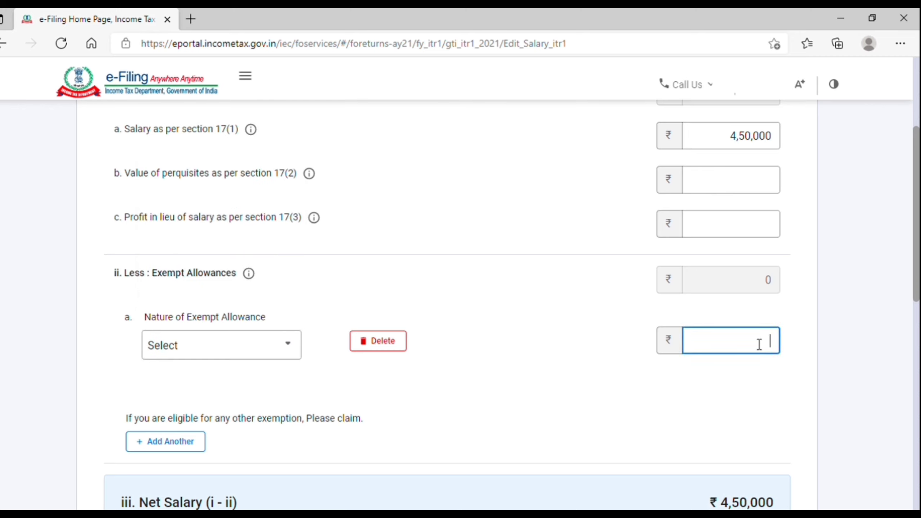
{"action": "scroll", "coordinate": [623, 369], "scroll_direction": "down", "scroll_amount": 5}
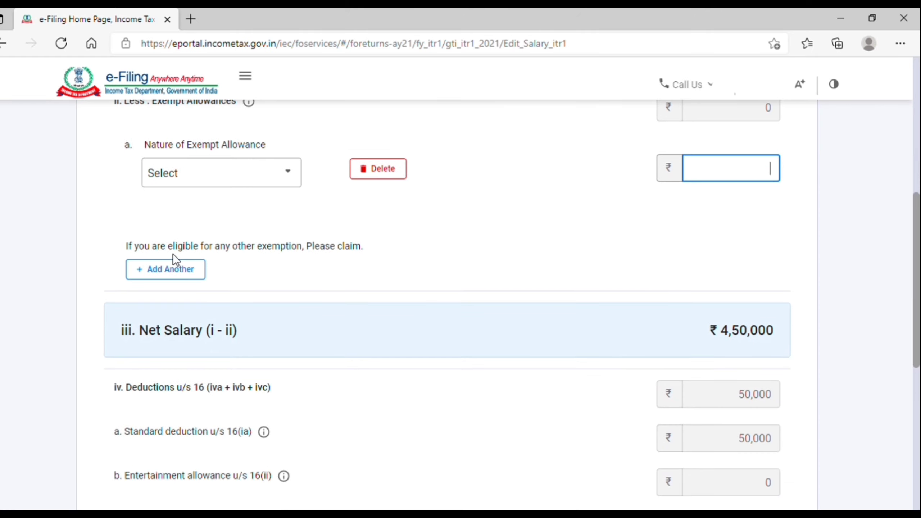
{"action": "left_click_drag", "start_coordinate": [209, 248], "coordinate": [312, 251]}
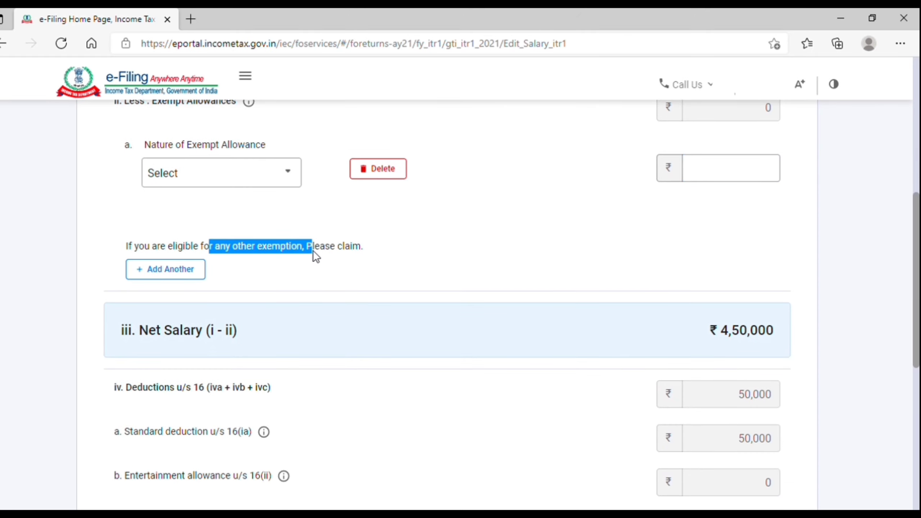
{"action": "left_click", "coordinate": [344, 254]}
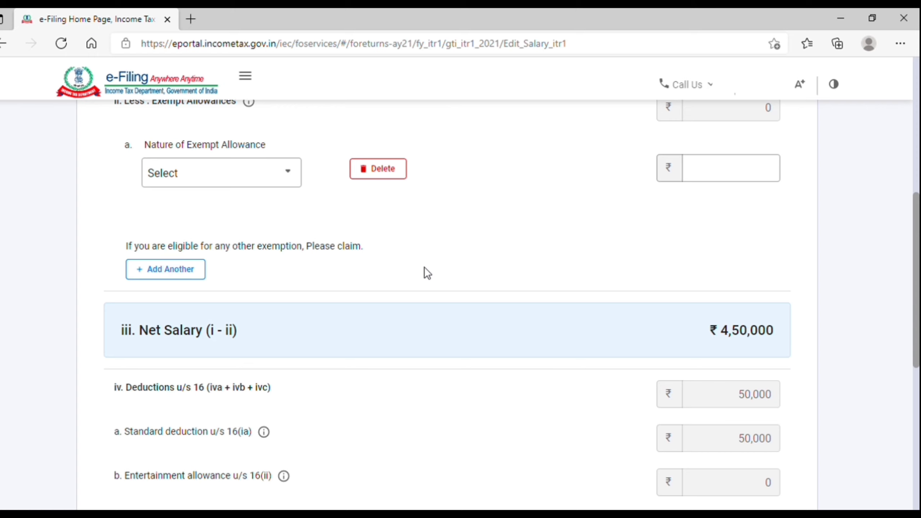
{"action": "scroll", "coordinate": [462, 264], "scroll_direction": "down", "scroll_amount": 3}
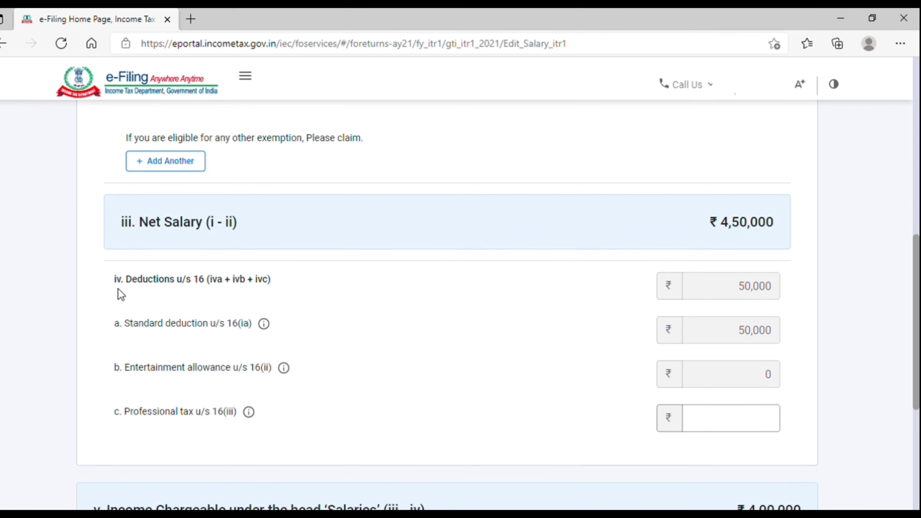
Enter professional tax of 2,400 under section 16(iii), bringing salary income to ₹3,97,600.
{"action": "left_click_drag", "start_coordinate": [128, 282], "coordinate": [211, 280]}
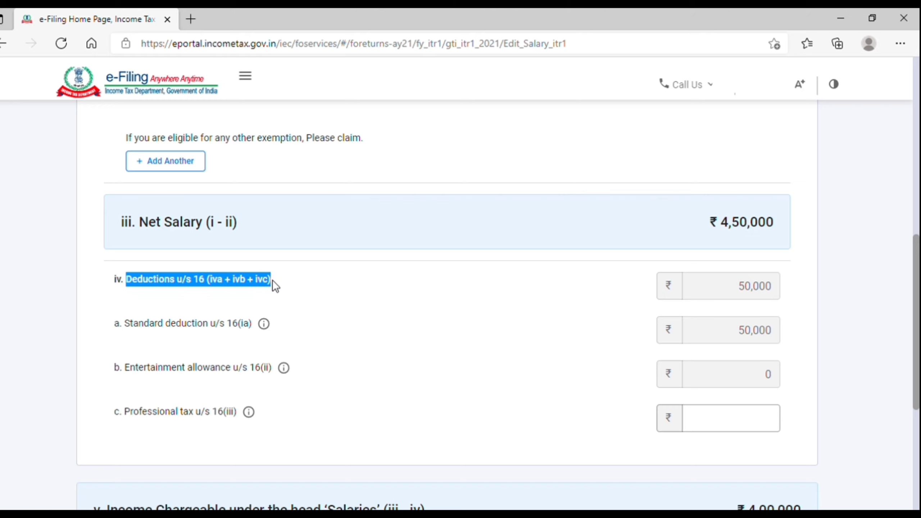
{"action": "left_click", "coordinate": [744, 297]}
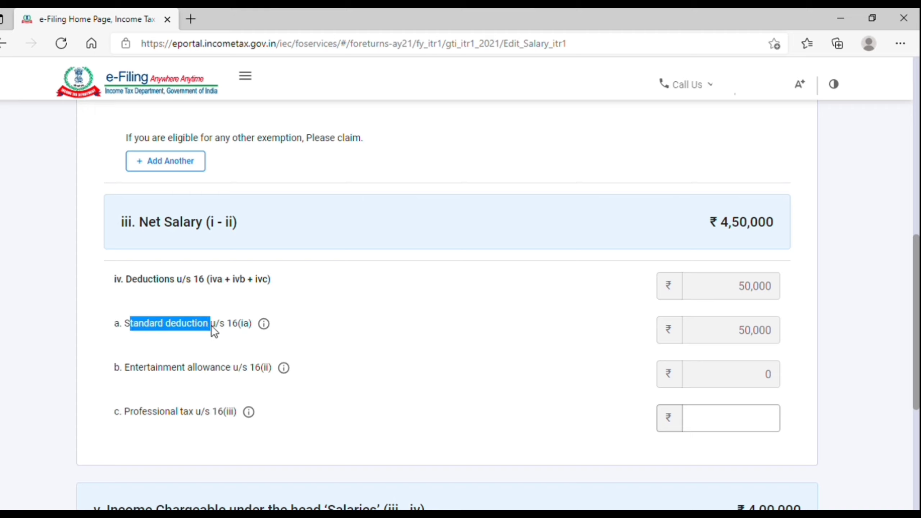
{"action": "left_click", "coordinate": [716, 339]}
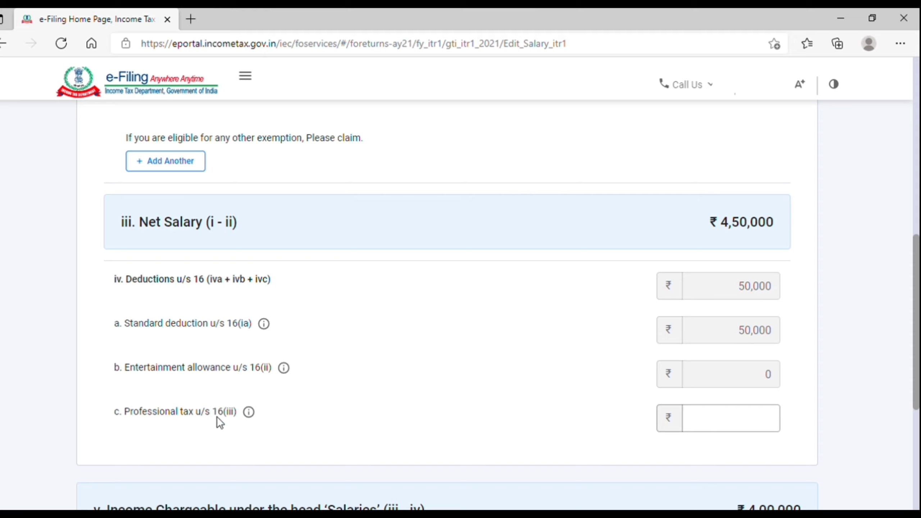
{"action": "left_click_drag", "start_coordinate": [129, 416], "coordinate": [255, 420]}
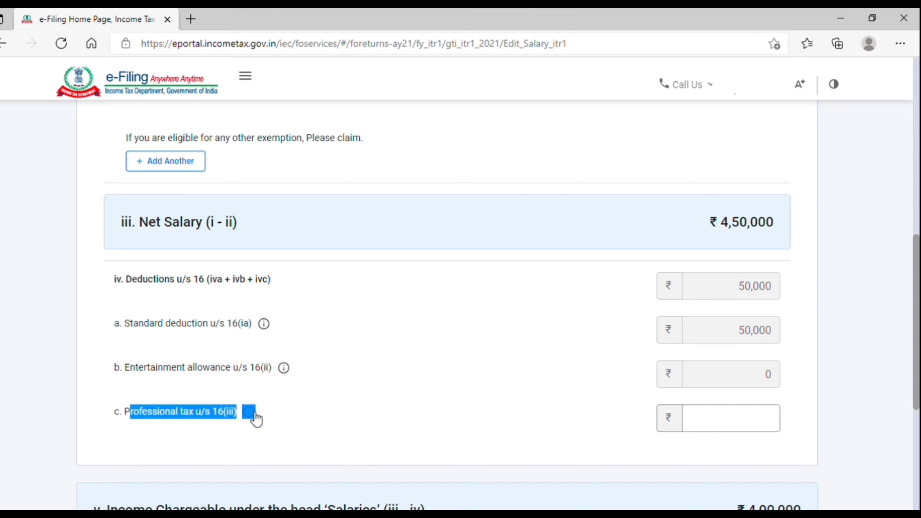
{"action": "left_click", "coordinate": [732, 427]}
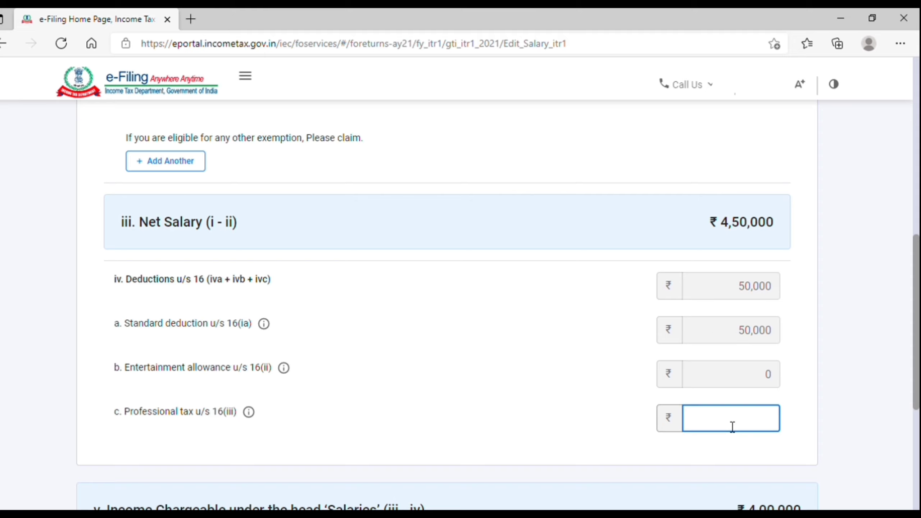
{"action": "type", "text": "2,400"}
{"action": "left_click", "coordinate": [682, 471]}
{"action": "scroll", "coordinate": [683, 471], "scroll_direction": "down", "scroll_amount": 2}
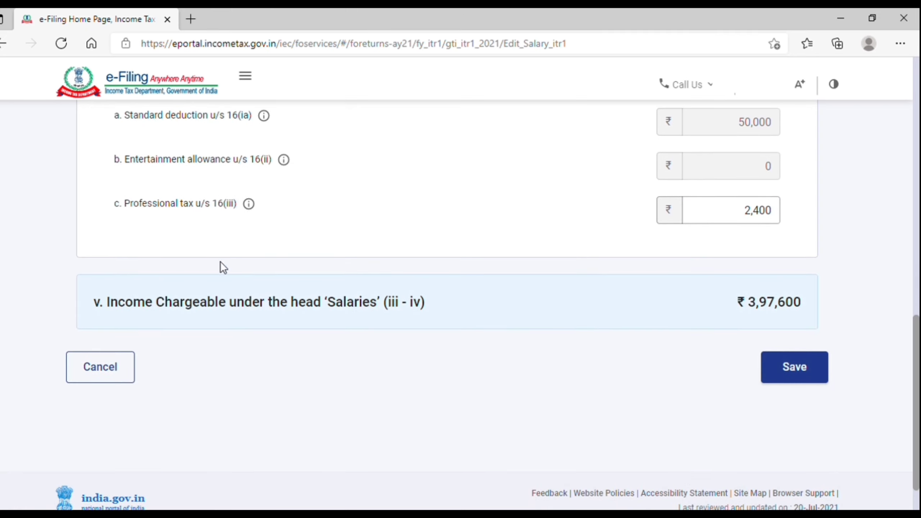
{"action": "left_click", "coordinate": [707, 222]}
Save the salary edits and review House Property income at ₹0 in the summary.
{"action": "left_click", "coordinate": [796, 365]}
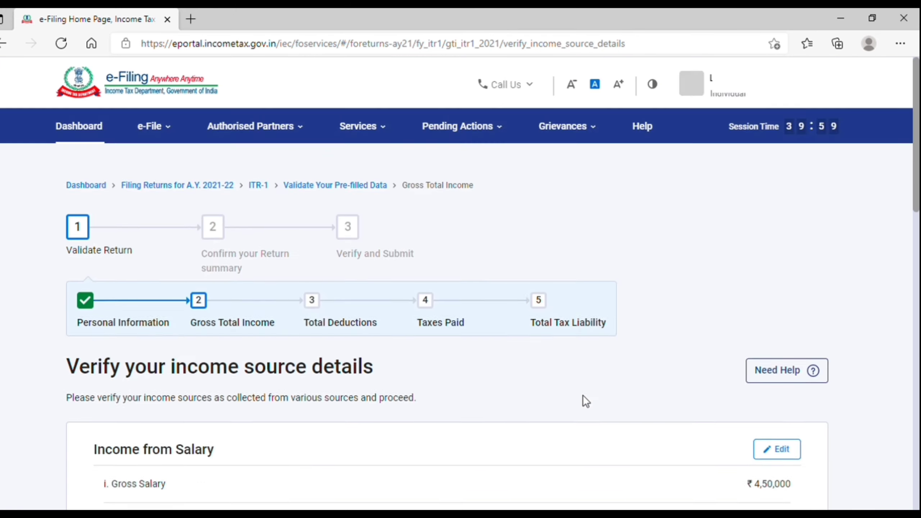
{"action": "scroll", "coordinate": [583, 396], "scroll_direction": "down", "scroll_amount": 5}
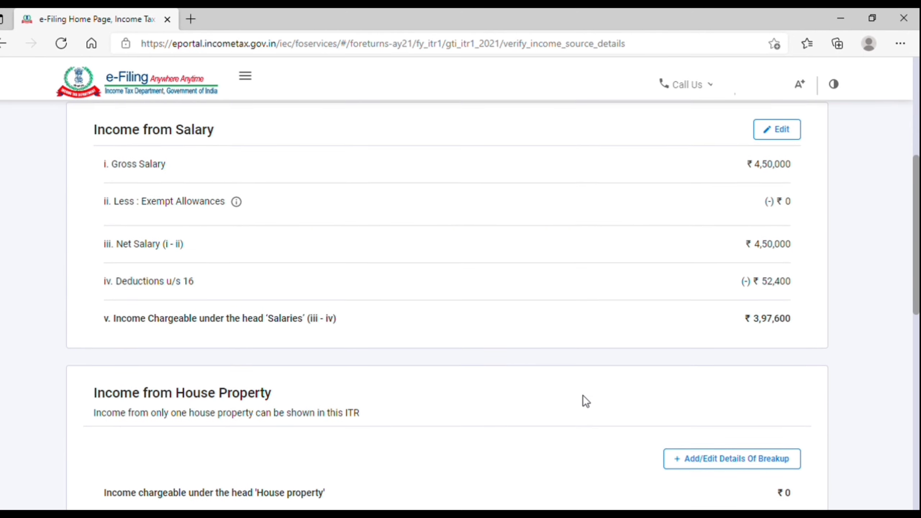
{"action": "scroll", "coordinate": [583, 395], "scroll_direction": "down", "scroll_amount": 3}
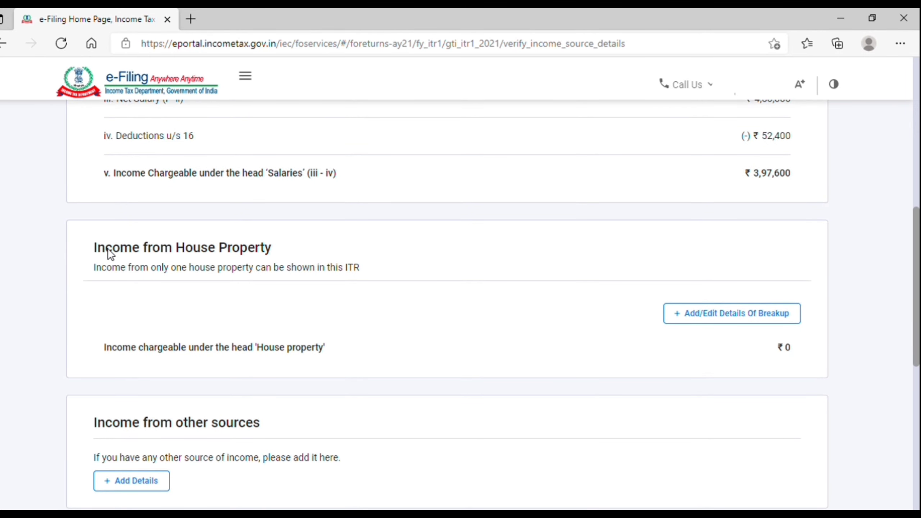
{"action": "left_click_drag", "start_coordinate": [99, 250], "coordinate": [293, 250]}
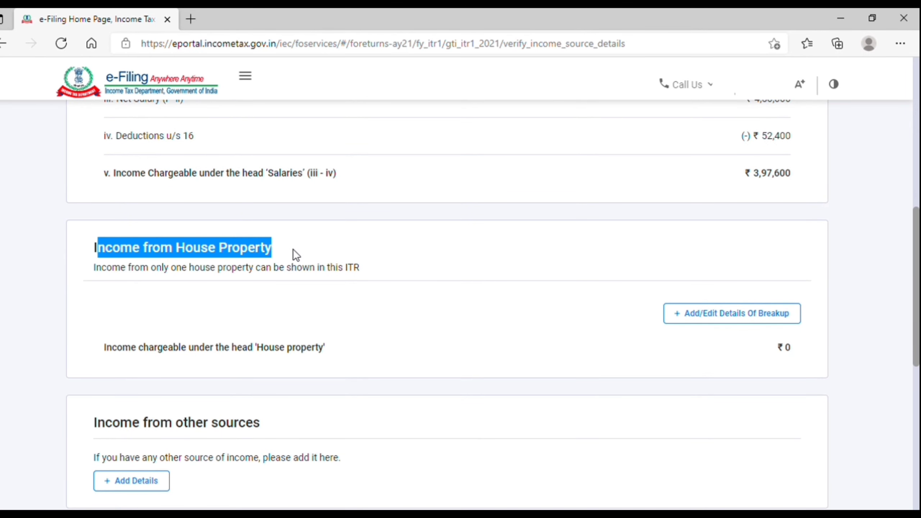
{"action": "left_click", "coordinate": [89, 276]}
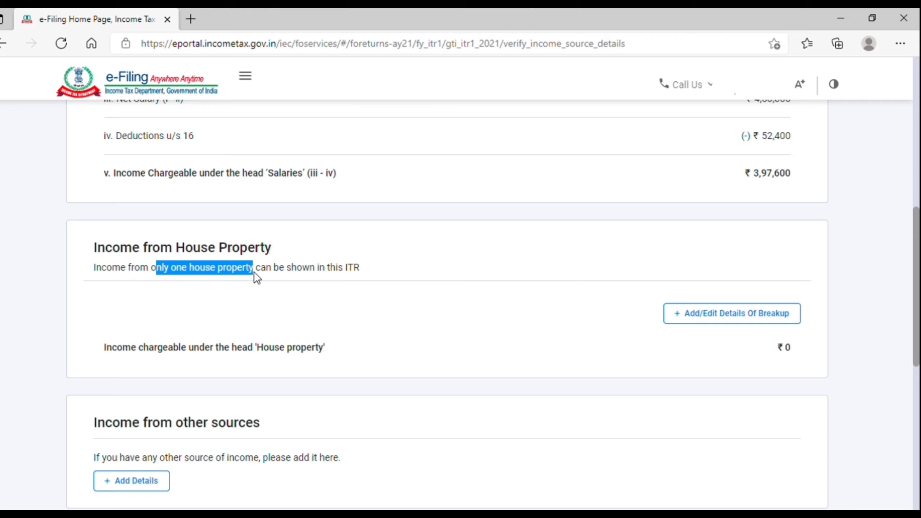
{"action": "left_click", "coordinate": [142, 279]}
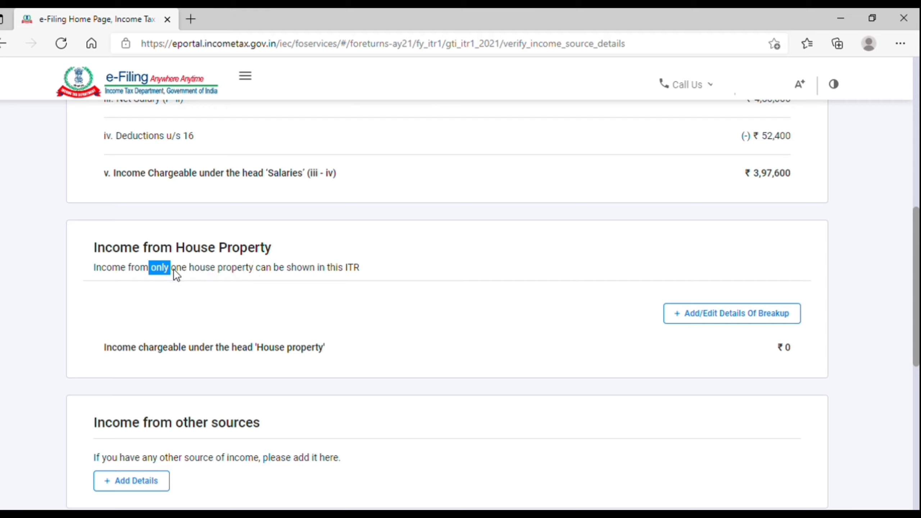
{"action": "left_click", "coordinate": [254, 280]}
{"action": "scroll", "coordinate": [786, 354], "scroll_direction": "down", "scroll_amount": 3}
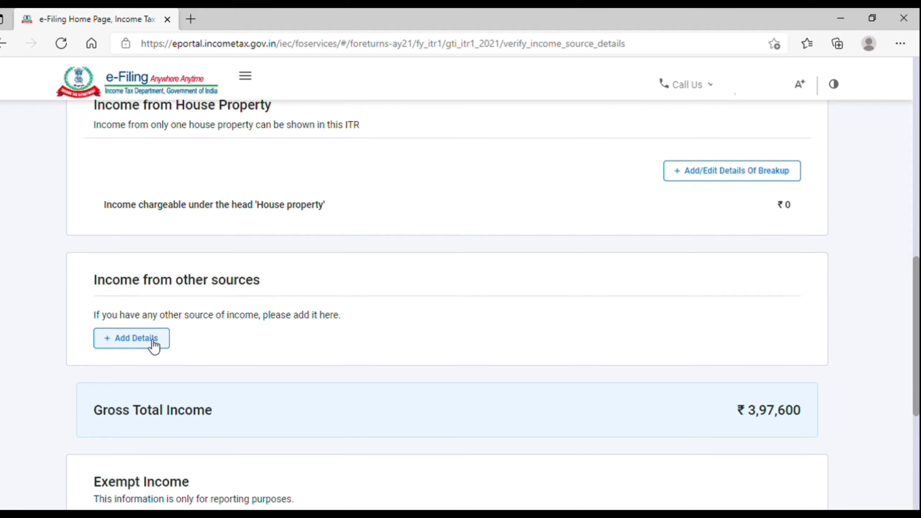
{"action": "scroll", "coordinate": [153, 347], "scroll_direction": "down", "scroll_amount": 2}
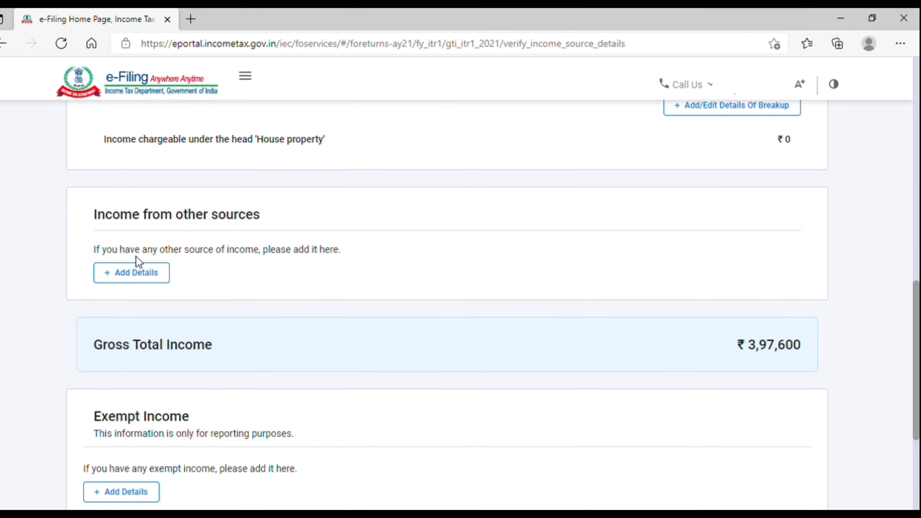
Leave every Income from Other Sources answer as No and continue to Deductions.
{"action": "left_click", "coordinate": [135, 275]}
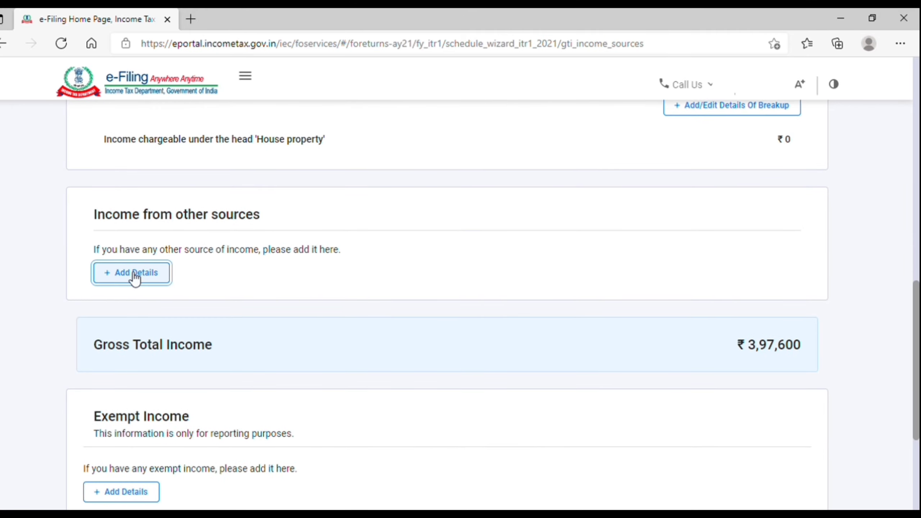
{"action": "scroll", "coordinate": [135, 279], "scroll_direction": "down", "scroll_amount": 7}
{"action": "scroll", "coordinate": [135, 279], "scroll_direction": "up", "scroll_amount": 5}
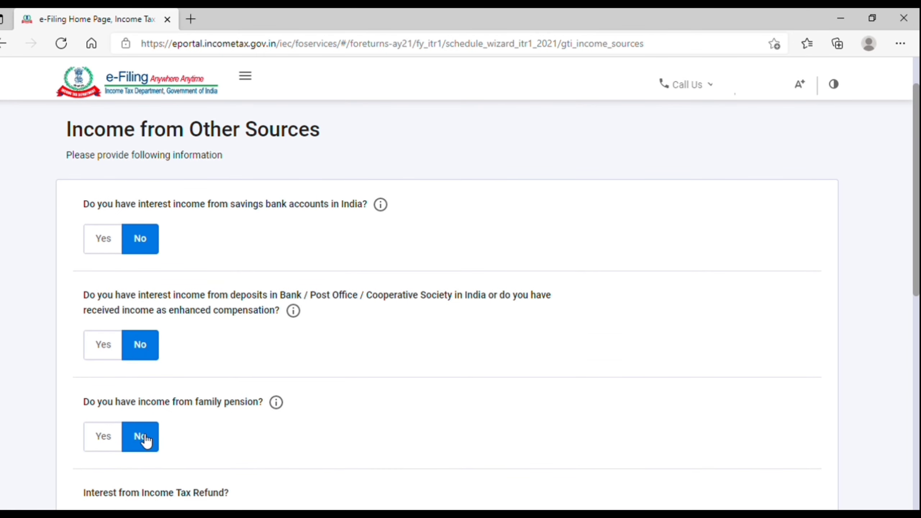
{"action": "scroll", "coordinate": [146, 439], "scroll_direction": "down", "scroll_amount": 4}
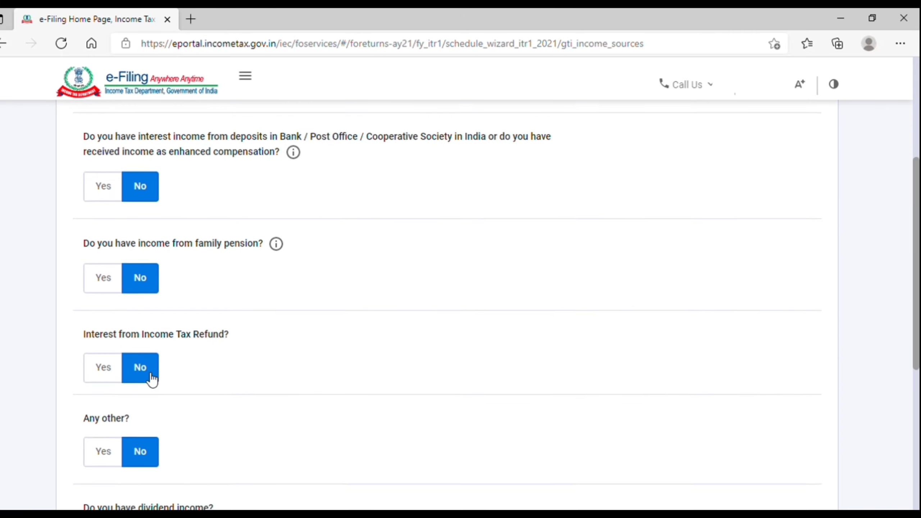
{"action": "scroll", "coordinate": [152, 380], "scroll_direction": "down", "scroll_amount": 3}
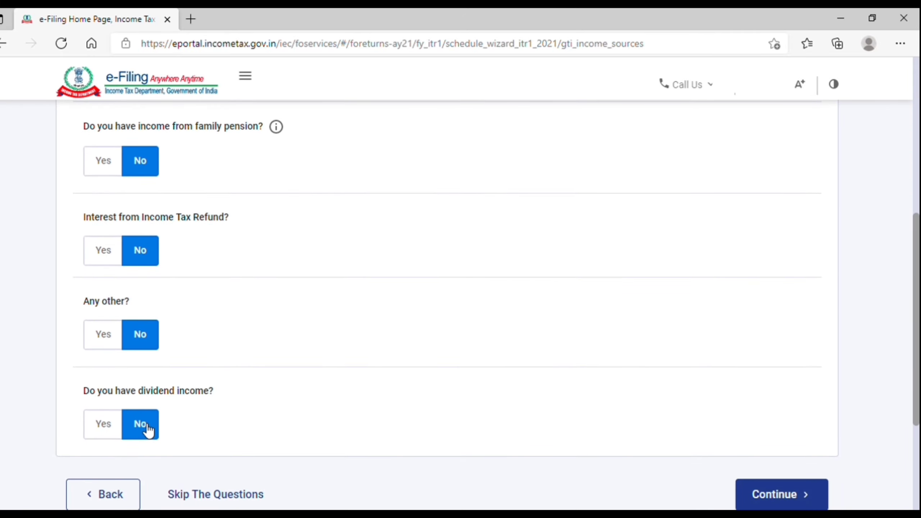
{"action": "left_click", "coordinate": [816, 499]}
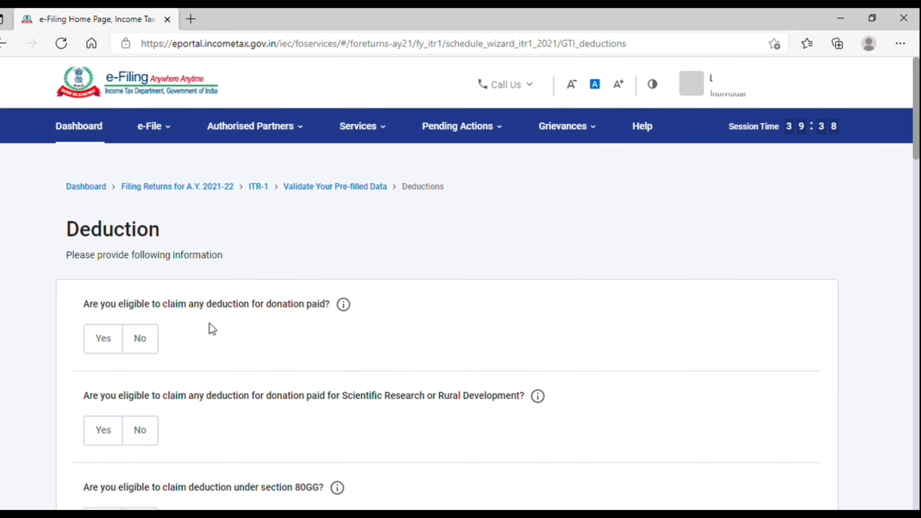
Answer No to the section 80G donations and Scientific Research/Rural Development donation questions.
{"action": "left_click_drag", "start_coordinate": [118, 304], "coordinate": [288, 303]}
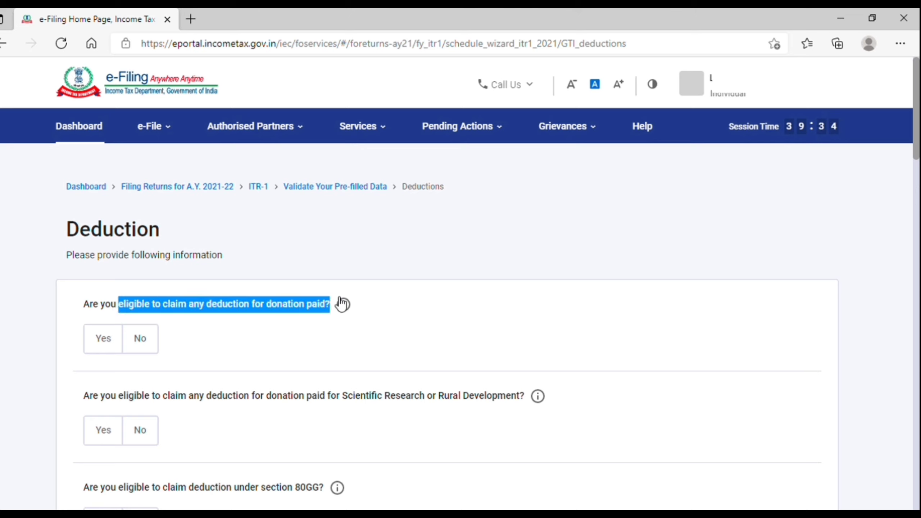
{"action": "left_click", "coordinate": [276, 322]}
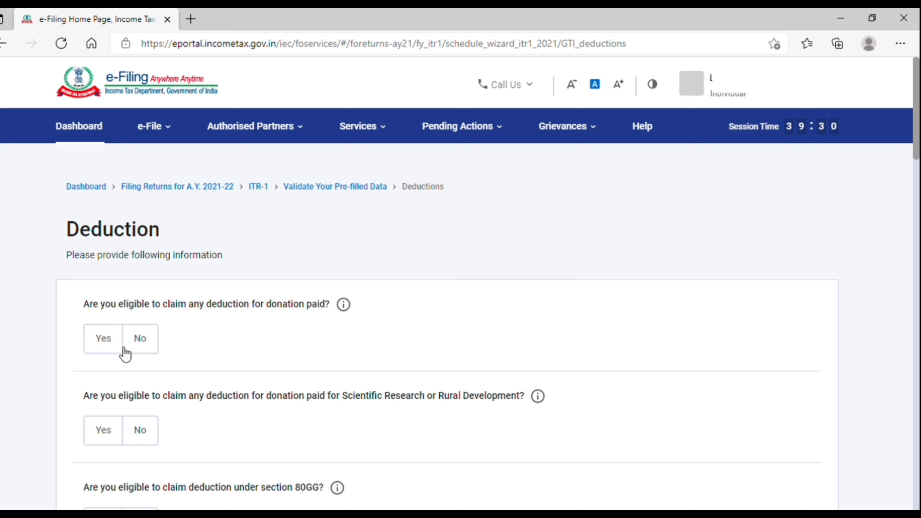
{"action": "left_click", "coordinate": [107, 349]}
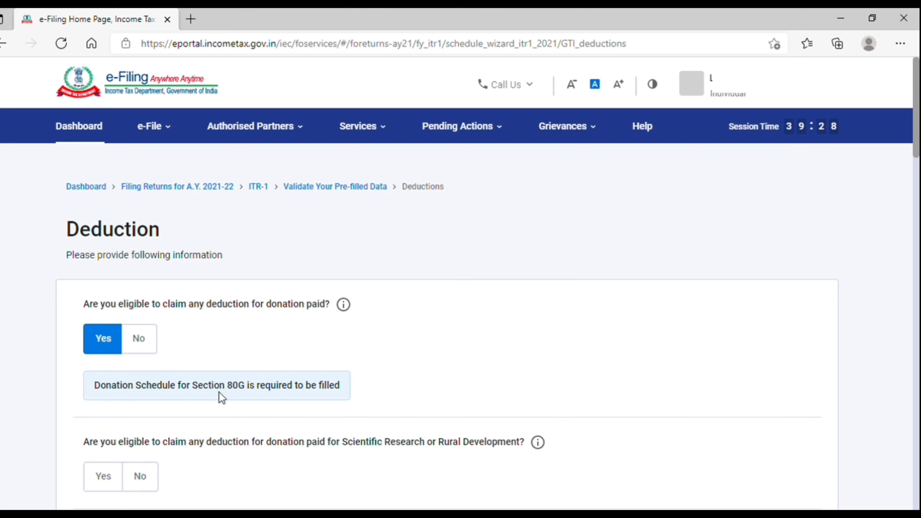
{"action": "left_click_drag", "start_coordinate": [128, 387], "coordinate": [268, 391]}
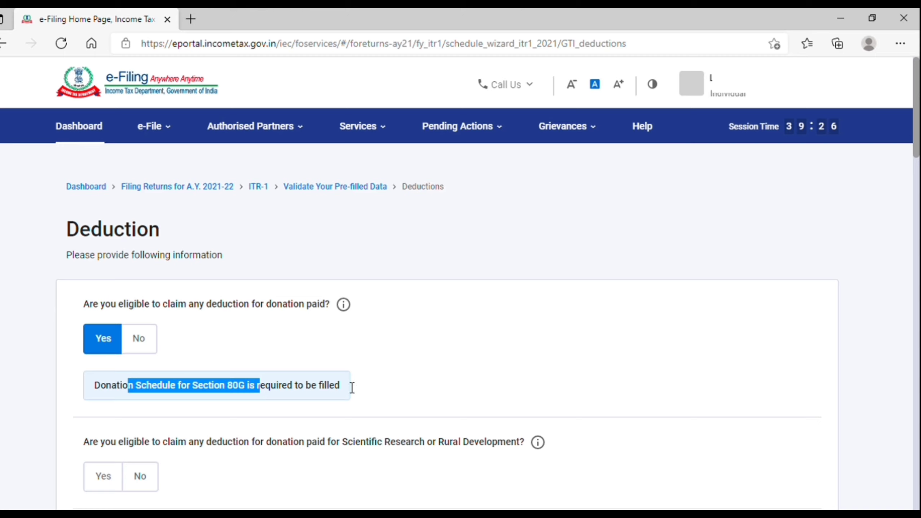
{"action": "left_click", "coordinate": [367, 383]}
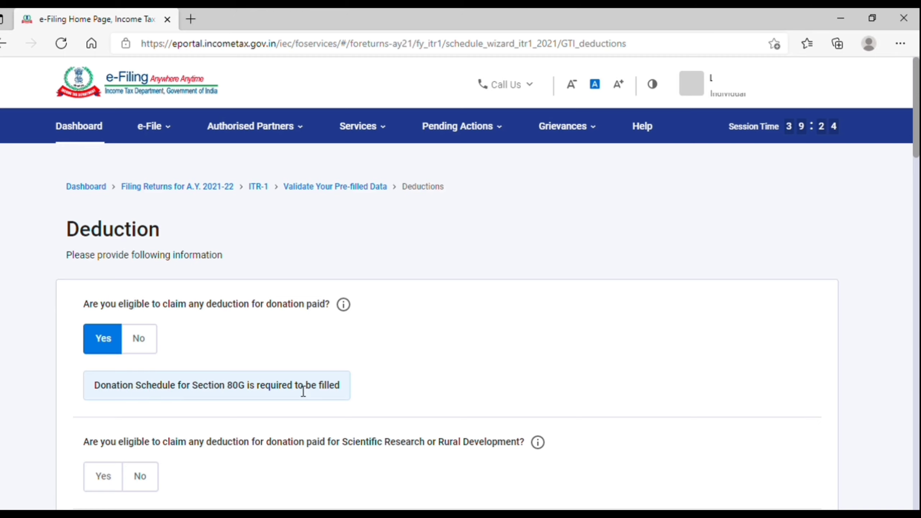
{"action": "left_click", "coordinate": [141, 345]}
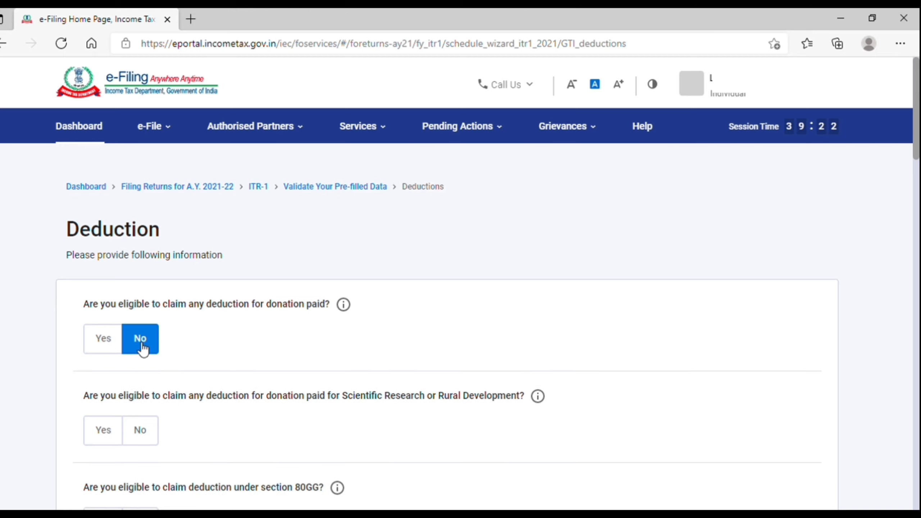
{"action": "scroll", "coordinate": [138, 343], "scroll_direction": "down", "scroll_amount": 3}
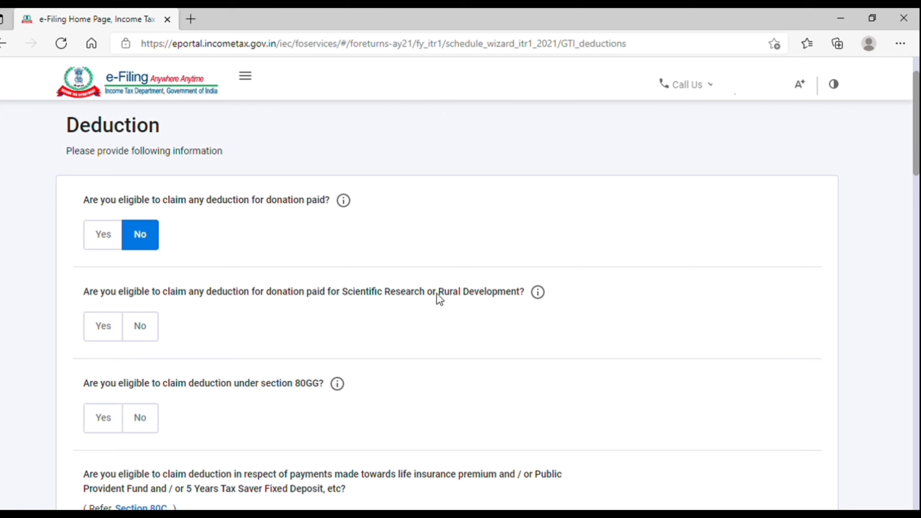
{"action": "left_click", "coordinate": [143, 335]}
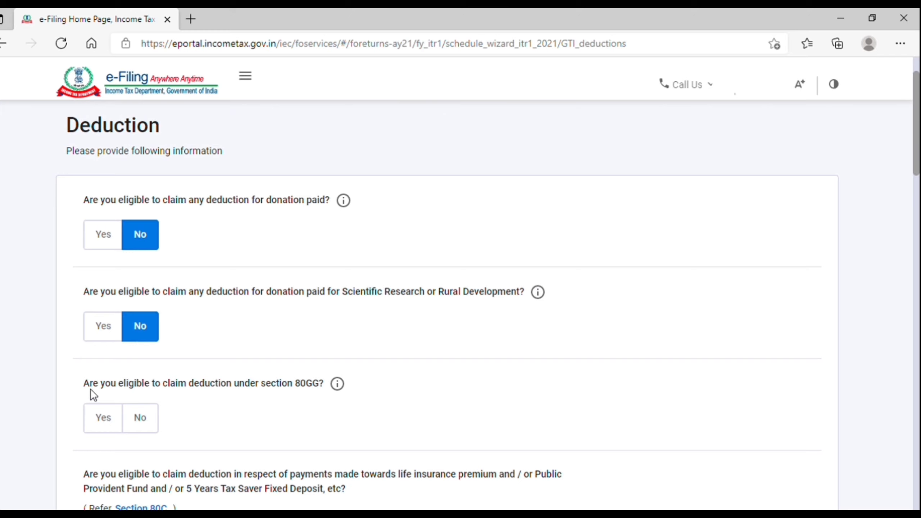
Set the section 80GG question to No and read the 80C question.
{"action": "left_click", "coordinate": [100, 425]}
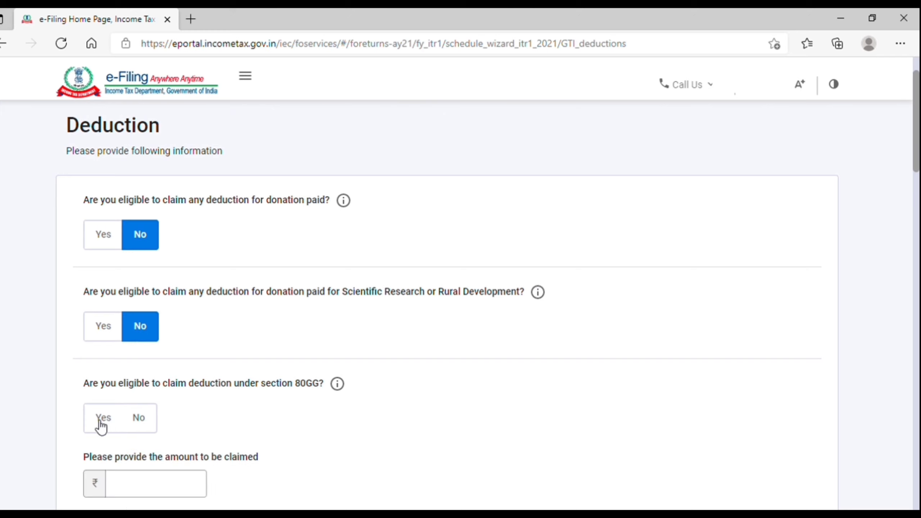
{"action": "scroll", "coordinate": [101, 423], "scroll_direction": "down", "scroll_amount": 3}
{"action": "left_click", "coordinate": [132, 365]}
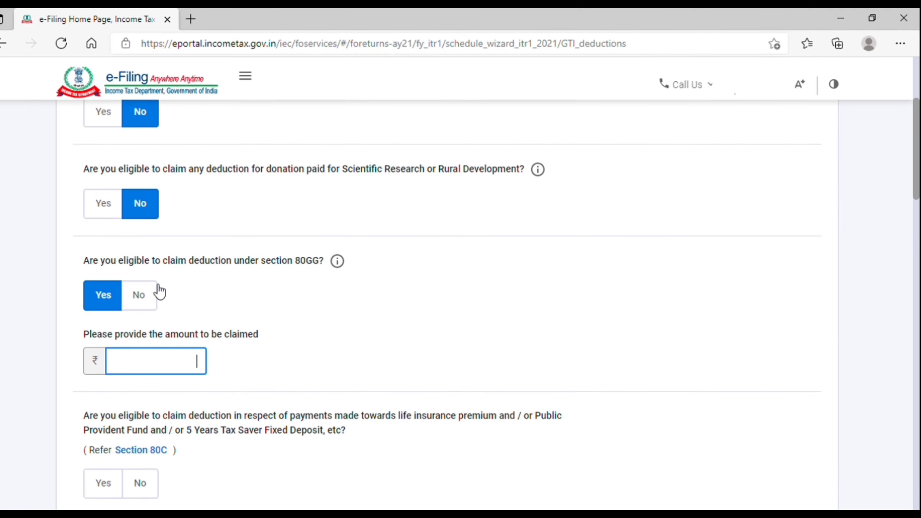
{"action": "left_click", "coordinate": [146, 294]}
{"action": "scroll", "coordinate": [198, 343], "scroll_direction": "down", "scroll_amount": 2}
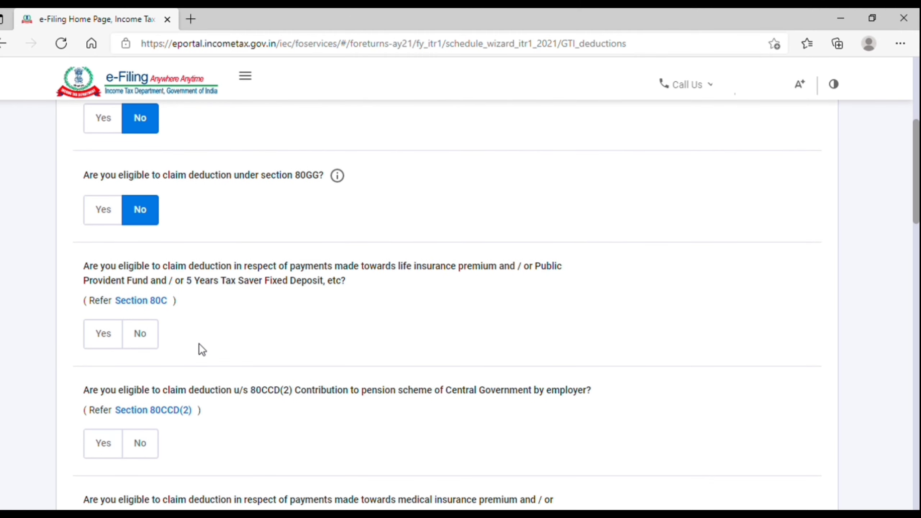
{"action": "left_click_drag", "start_coordinate": [122, 268], "coordinate": [354, 266]}
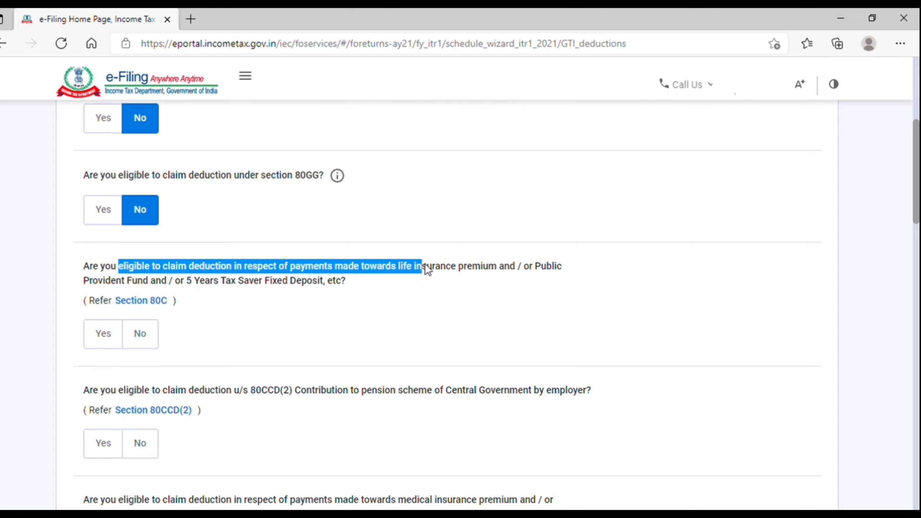
{"action": "left_click_drag", "start_coordinate": [559, 268], "coordinate": [573, 279]}
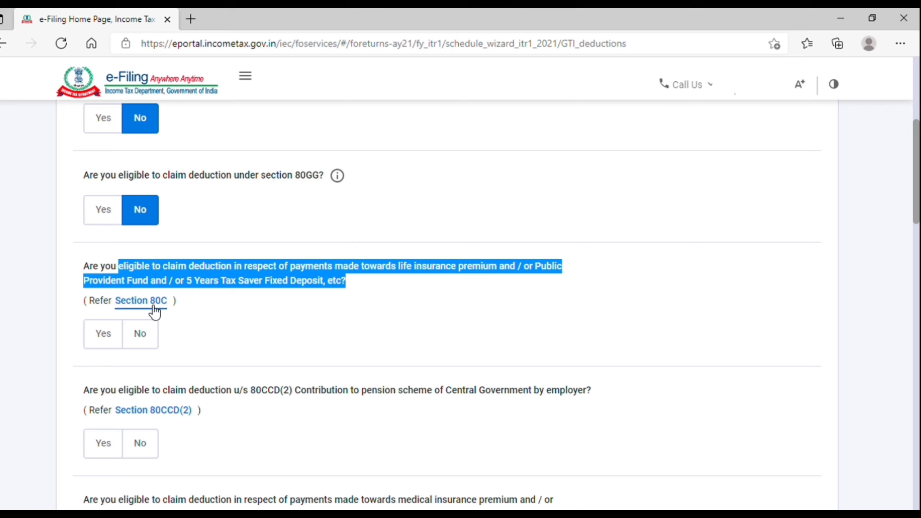
{"action": "left_click", "coordinate": [203, 326]}
Claim a section 80C deduction of 45,000.
{"action": "left_click", "coordinate": [108, 337]}
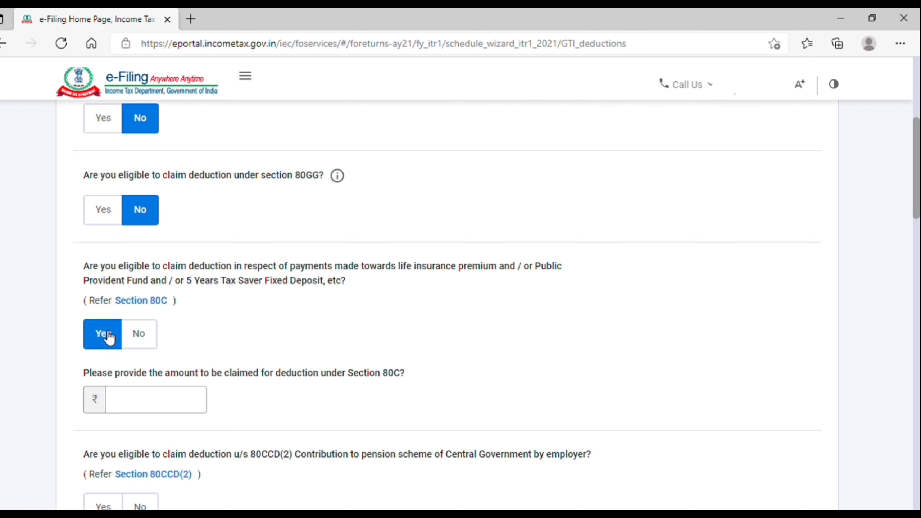
{"action": "left_click", "coordinate": [156, 408]}
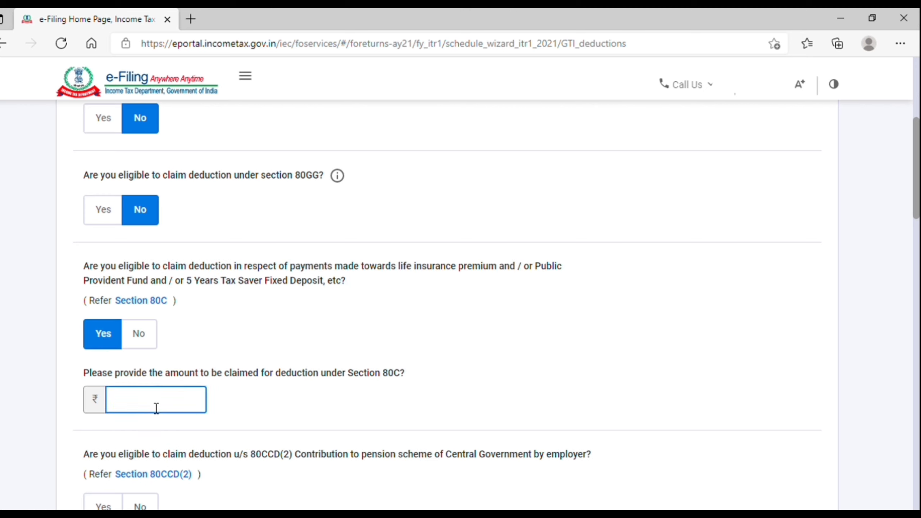
{"action": "type", "text": "45000"}
{"action": "left_click", "coordinate": [336, 414]}
{"action": "scroll", "coordinate": [335, 413], "scroll_direction": "down", "scroll_amount": 3}
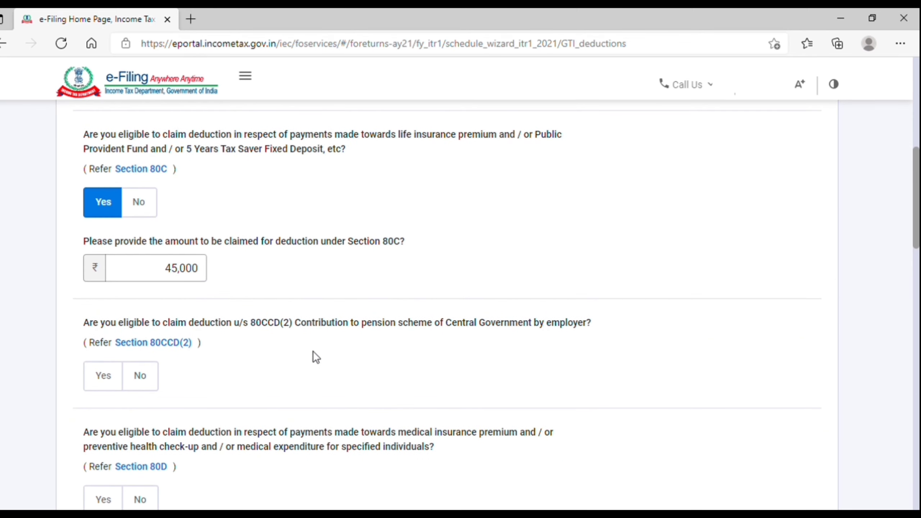
Answer Yes to the section 80D deduction question.
{"action": "left_click_drag", "start_coordinate": [300, 325], "coordinate": [407, 331]}
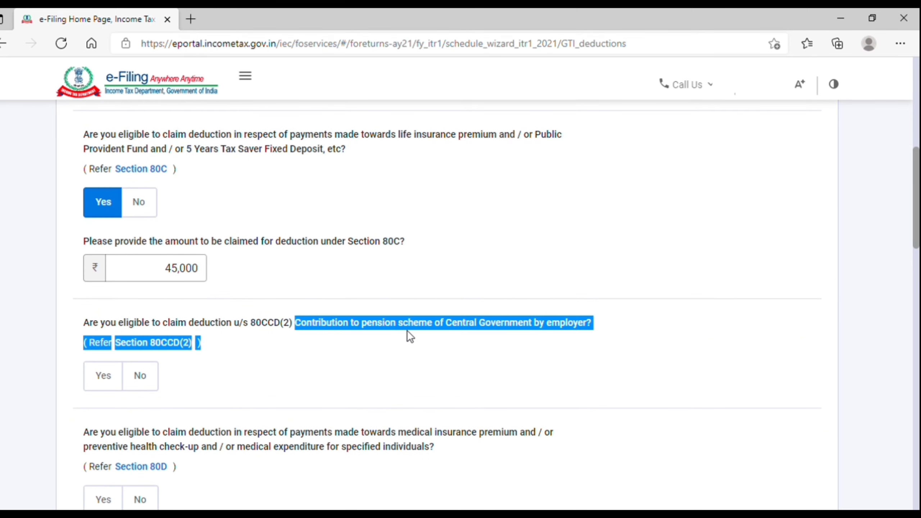
{"action": "left_click", "coordinate": [552, 336]}
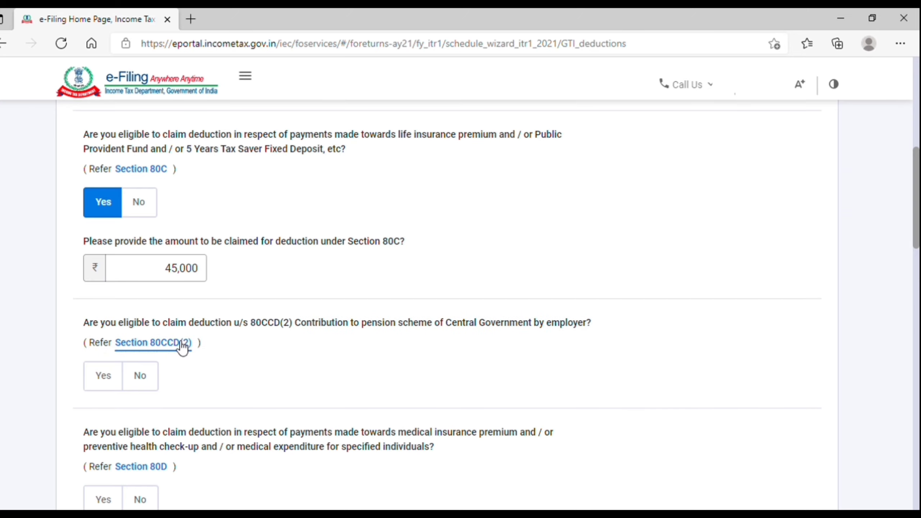
{"action": "scroll", "coordinate": [191, 377], "scroll_direction": "down", "scroll_amount": 3}
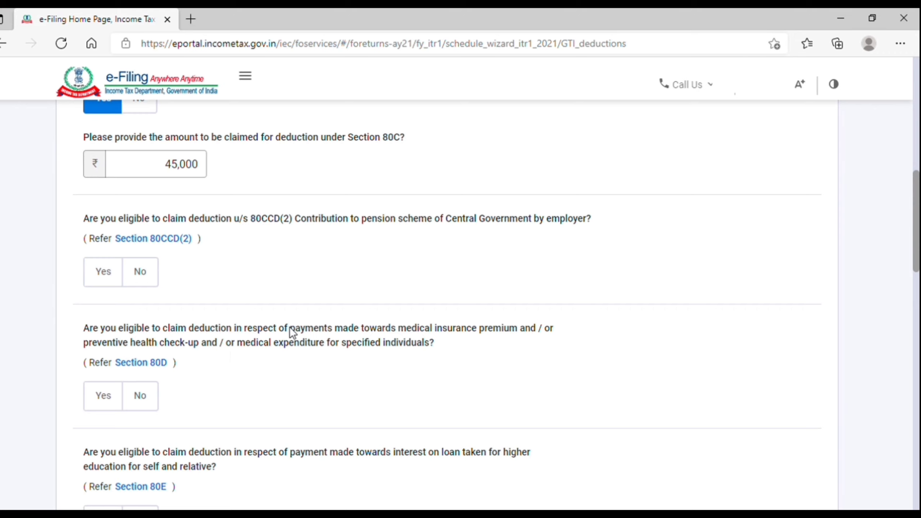
{"action": "left_click_drag", "start_coordinate": [290, 328], "coordinate": [419, 327]}
{"action": "left_click_drag", "start_coordinate": [521, 328], "coordinate": [504, 346]}
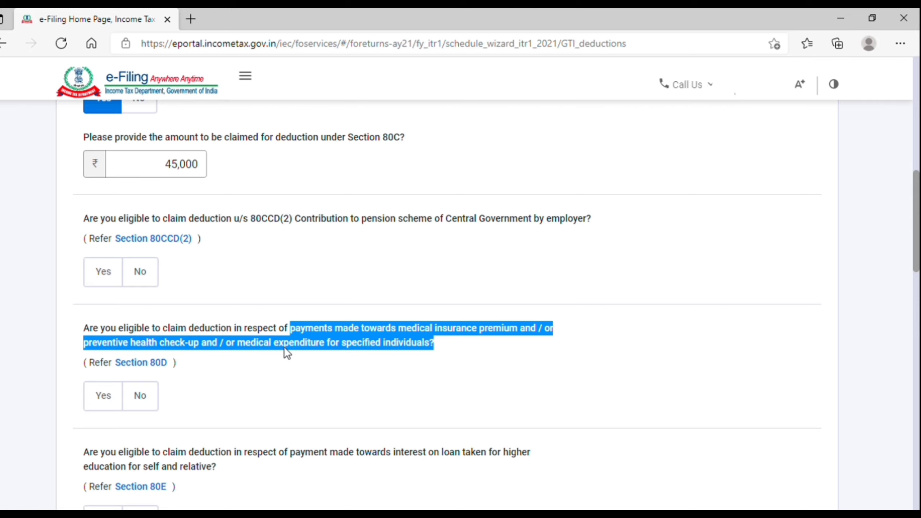
{"action": "left_click", "coordinate": [147, 398]}
{"action": "scroll", "coordinate": [148, 397], "scroll_direction": "down", "scroll_amount": 3}
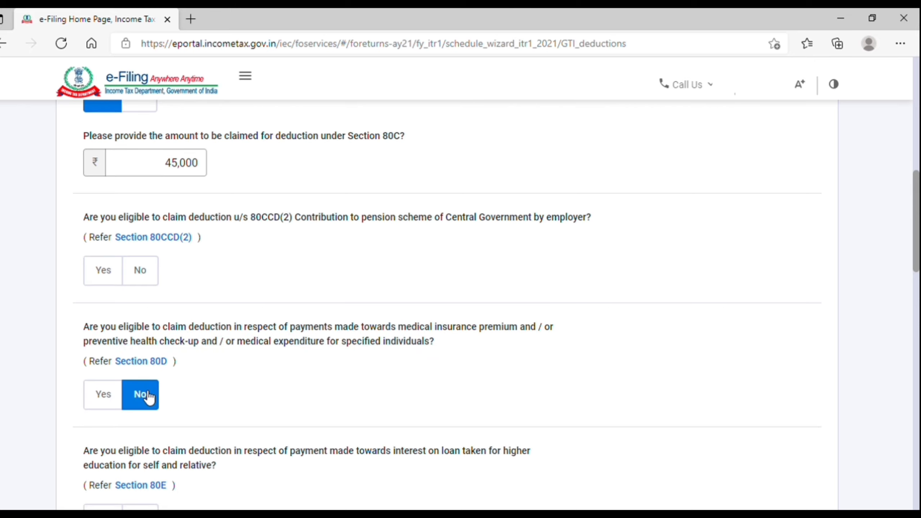
{"action": "left_click", "coordinate": [109, 258]}
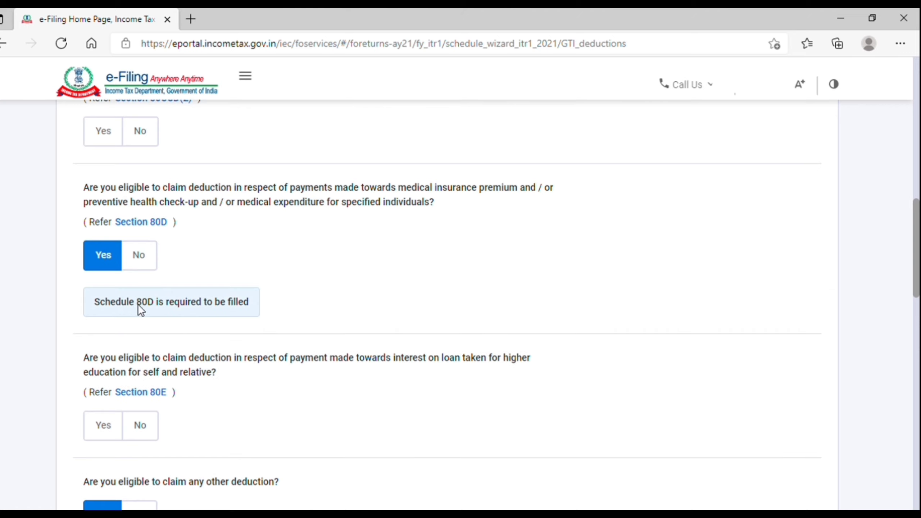
{"action": "left_click", "coordinate": [146, 262]}
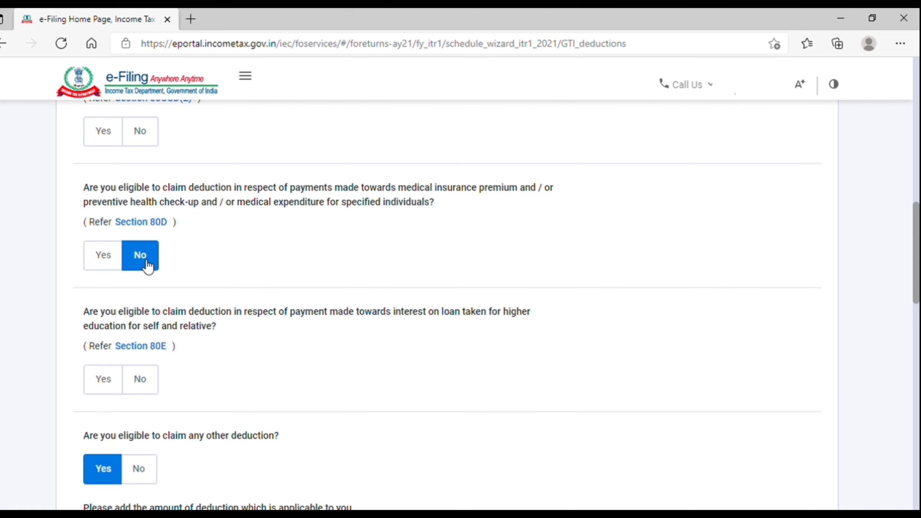
{"action": "left_click", "coordinate": [98, 258]}
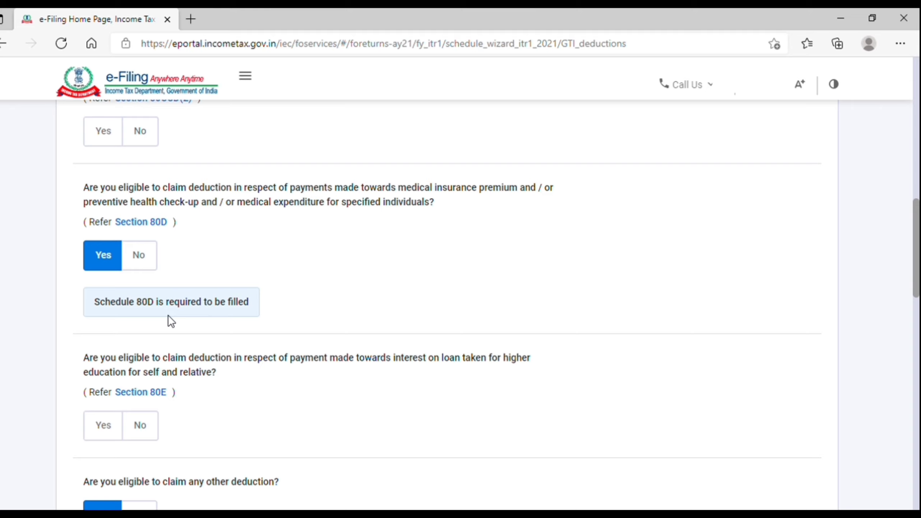
{"action": "scroll", "coordinate": [775, 319], "scroll_direction": "down", "scroll_amount": 20}
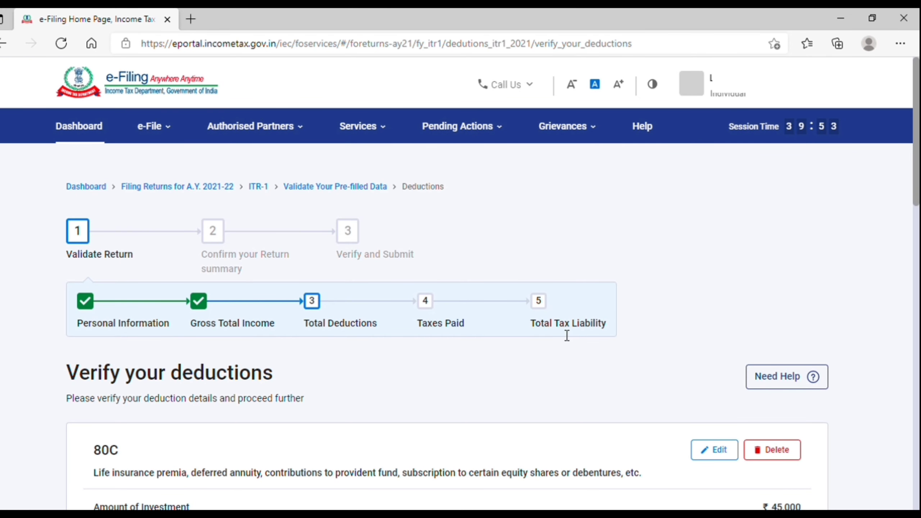
{"action": "scroll", "coordinate": [564, 331], "scroll_direction": "down", "scroll_amount": 8}
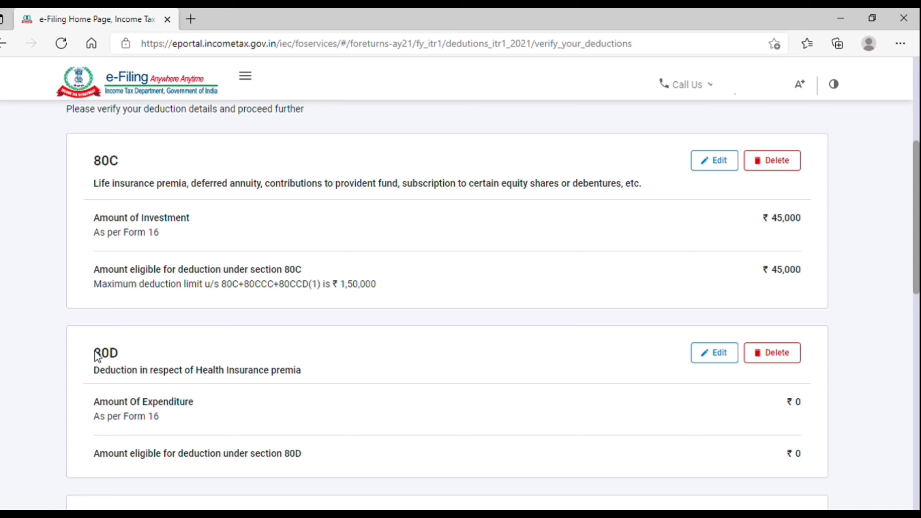
{"action": "left_click_drag", "start_coordinate": [95, 351], "coordinate": [319, 379]}
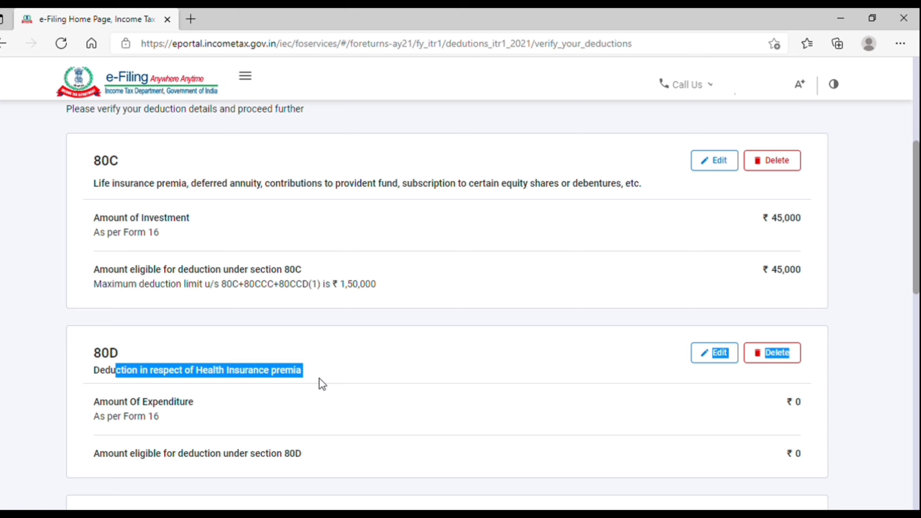
{"action": "left_click", "coordinate": [320, 378]}
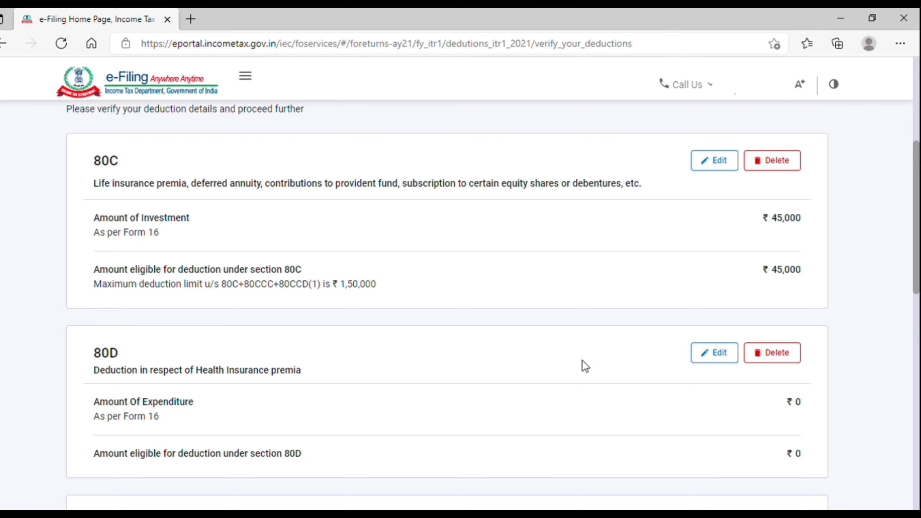
Edit the 80D deduction and declare no senior citizen in self and family.
{"action": "left_click", "coordinate": [720, 353]}
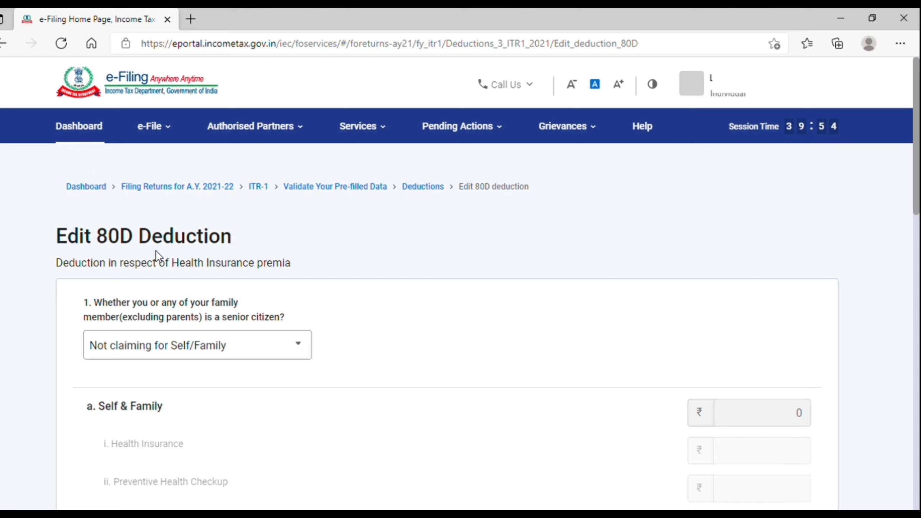
{"action": "scroll", "coordinate": [155, 251], "scroll_direction": "down", "scroll_amount": 3}
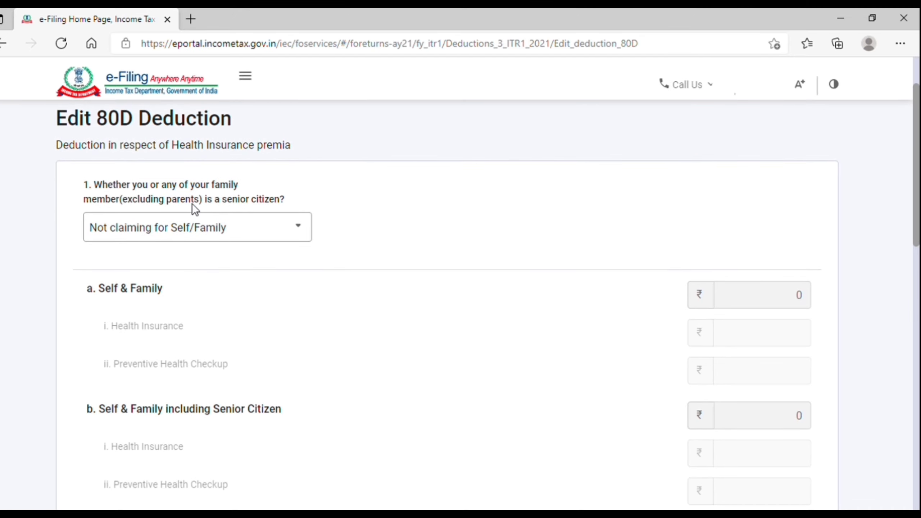
{"action": "left_click", "coordinate": [277, 232]}
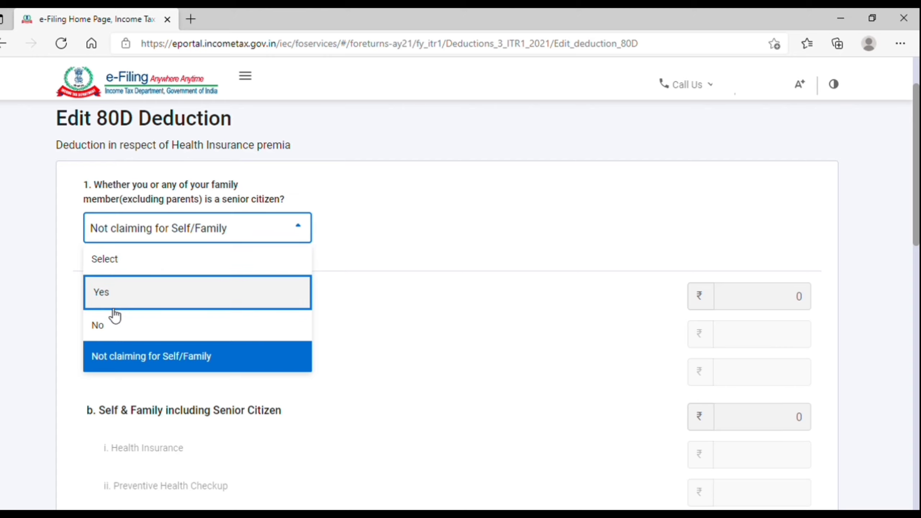
{"action": "left_click", "coordinate": [111, 326]}
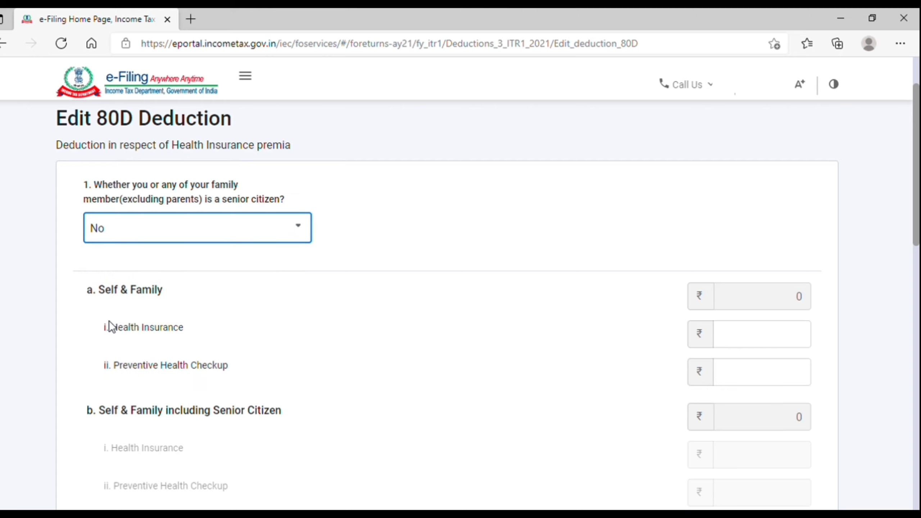
{"action": "left_click", "coordinate": [751, 342]}
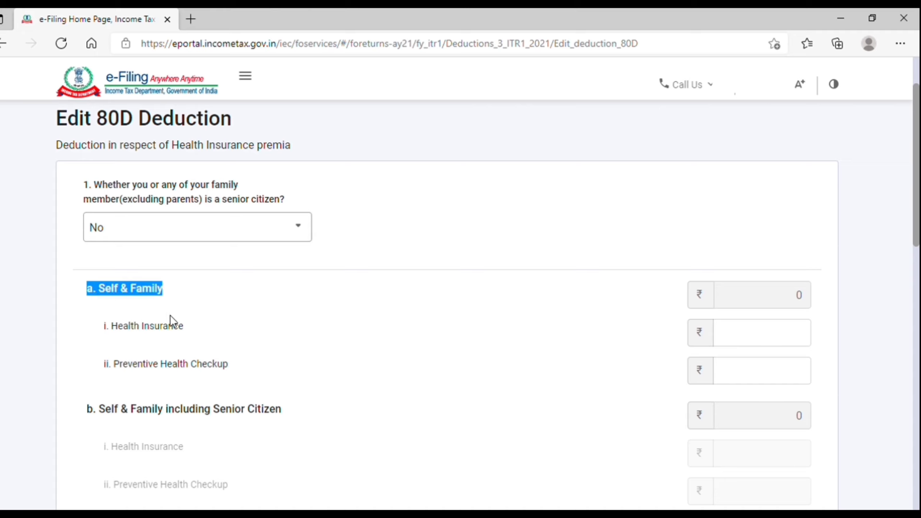
{"action": "left_click", "coordinate": [176, 331]}
Enter a 5,000 Preventive Health Checkup amount, correcting a 7,000 entry that exceeded the Rs. 5000 limit.
{"action": "left_click", "coordinate": [776, 375]}
{"action": "type", "text": "5000"}
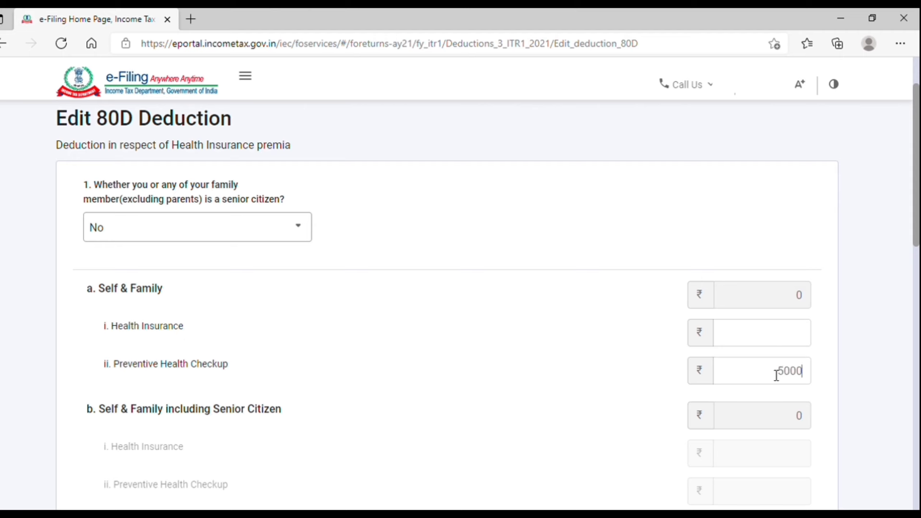
{"action": "left_click", "coordinate": [791, 376]}
{"action": "key", "text": "BackSpace"}
{"action": "type", "text": "7"}
{"action": "left_click", "coordinate": [819, 392]}
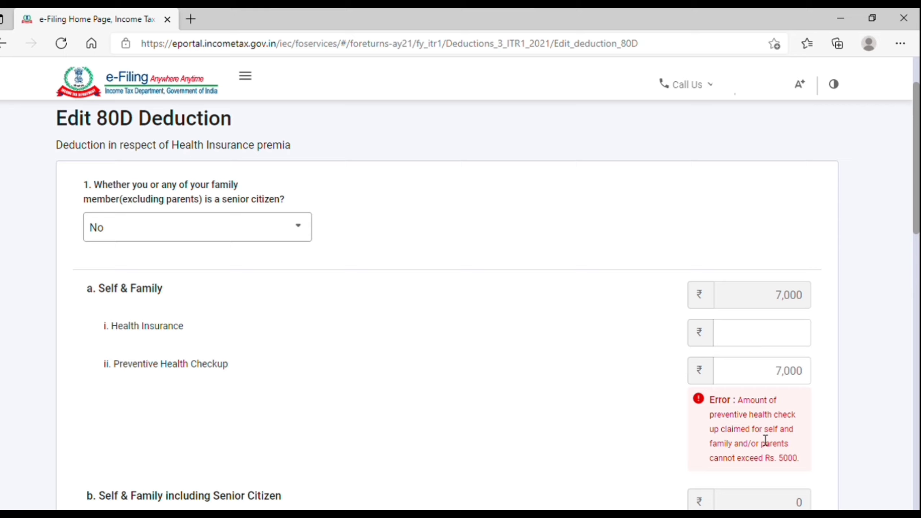
{"action": "left_click_drag", "start_coordinate": [761, 431], "coordinate": [803, 465]}
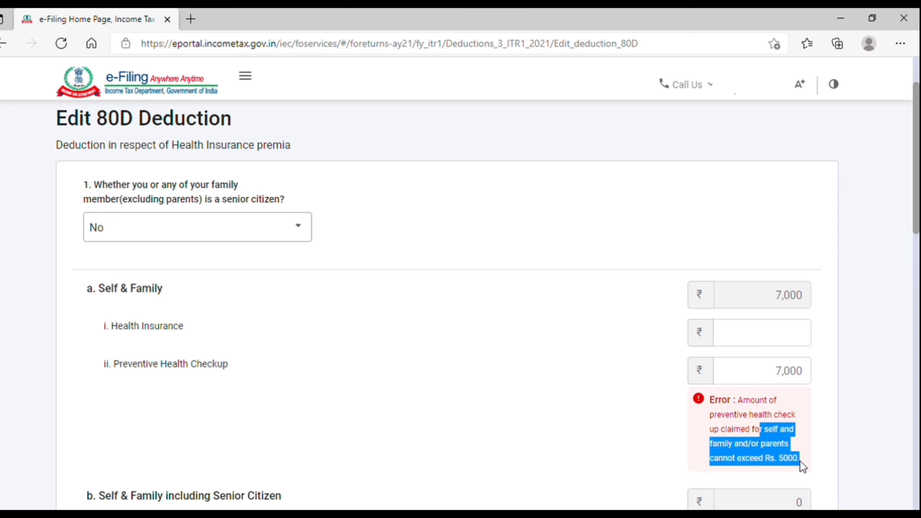
{"action": "left_click", "coordinate": [789, 376]}
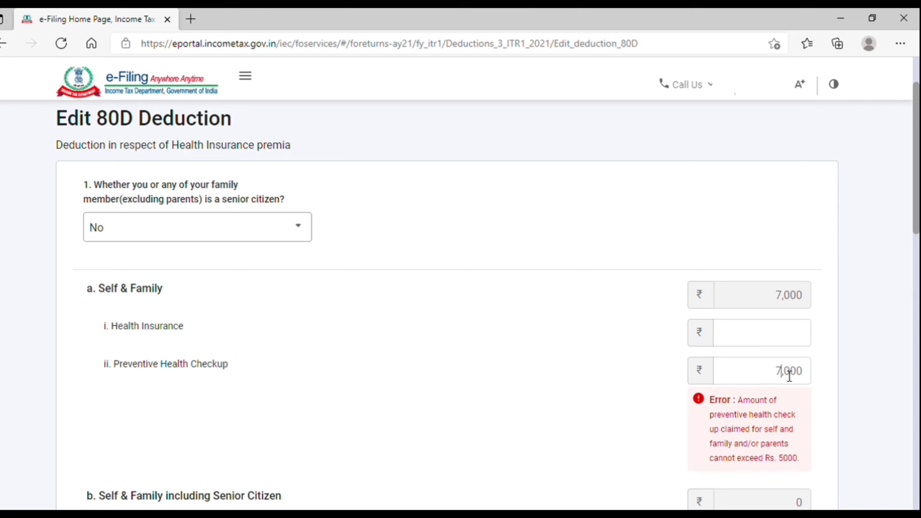
{"action": "key", "text": "BackSpace"}
{"action": "type", "text": "5"}
{"action": "left_click", "coordinate": [593, 359]}
Move to the empty Health Insurance amount field for self and family.
{"action": "scroll", "coordinate": [759, 347], "scroll_direction": "down", "scroll_amount": 4}
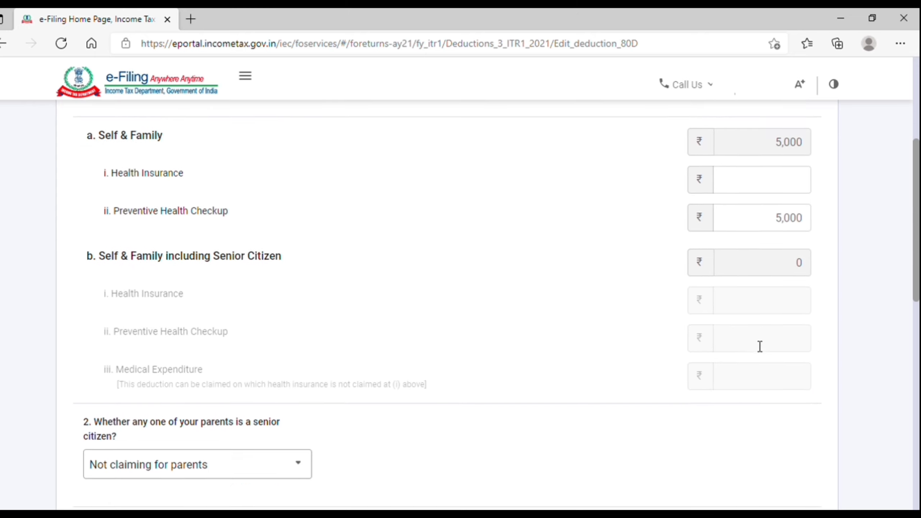
{"action": "scroll", "coordinate": [725, 286], "scroll_direction": "up", "scroll_amount": 2}
{"action": "left_click", "coordinate": [778, 267]}
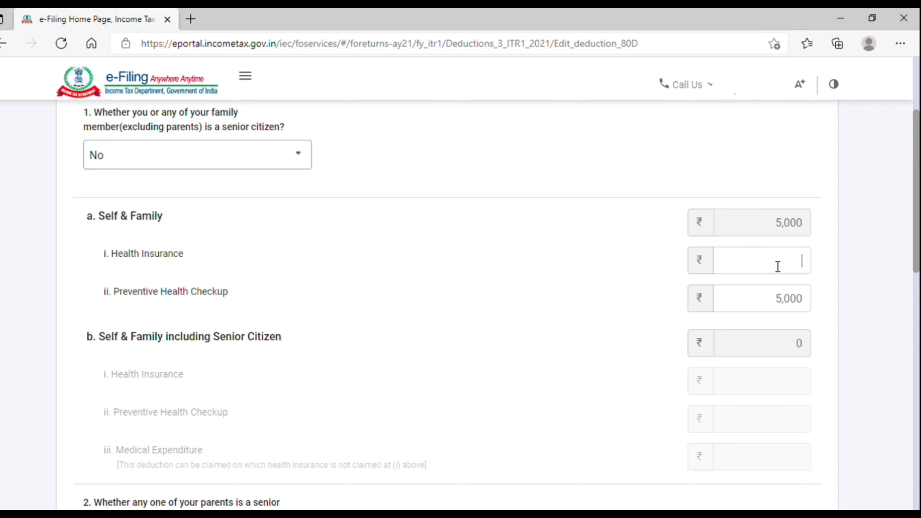
{"action": "scroll", "coordinate": [778, 267], "scroll_direction": "down", "scroll_amount": 1}
{"action": "scroll", "coordinate": [778, 266], "scroll_direction": "up", "scroll_amount": 1}
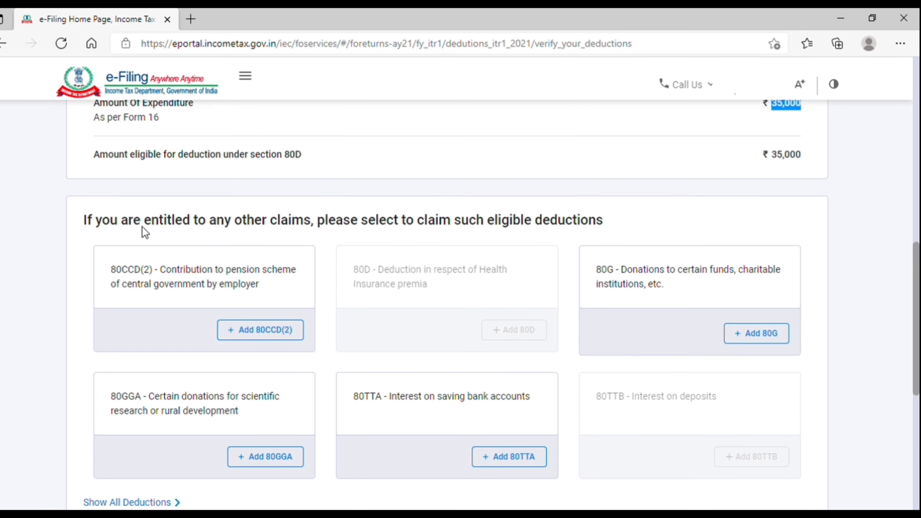
Review the Chapter VIA warning and confirm total deductions of ₹80,000.
{"action": "left_click_drag", "start_coordinate": [142, 226], "coordinate": [611, 232]}
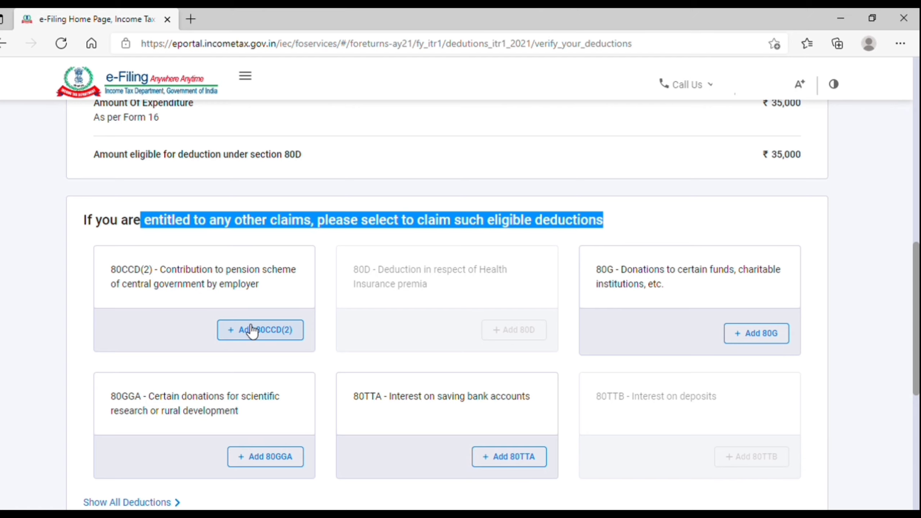
{"action": "scroll", "coordinate": [252, 331], "scroll_direction": "down", "scroll_amount": 3}
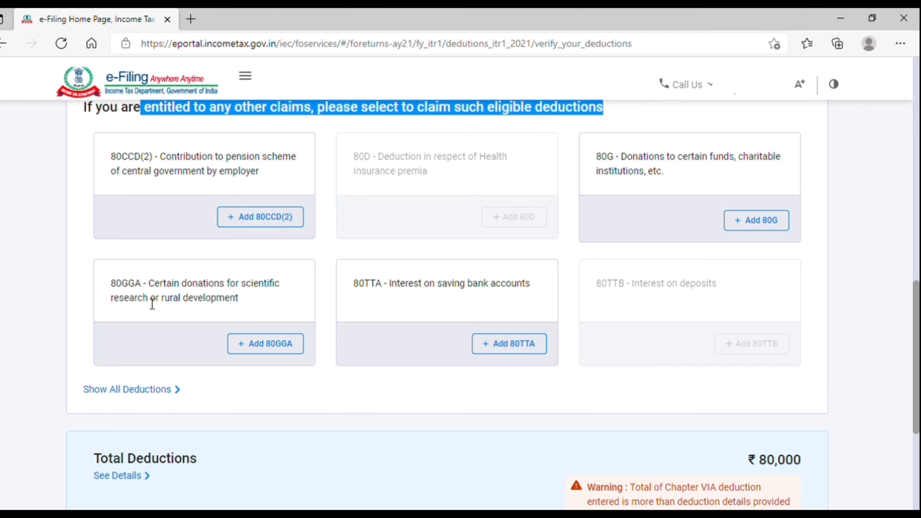
{"action": "scroll", "coordinate": [282, 351], "scroll_direction": "down", "scroll_amount": 4}
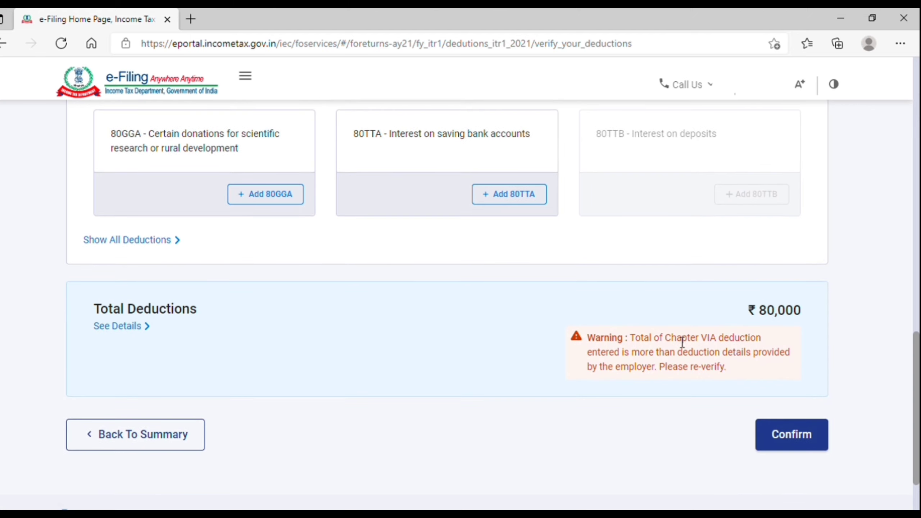
{"action": "left_click_drag", "start_coordinate": [644, 338], "coordinate": [763, 375]}
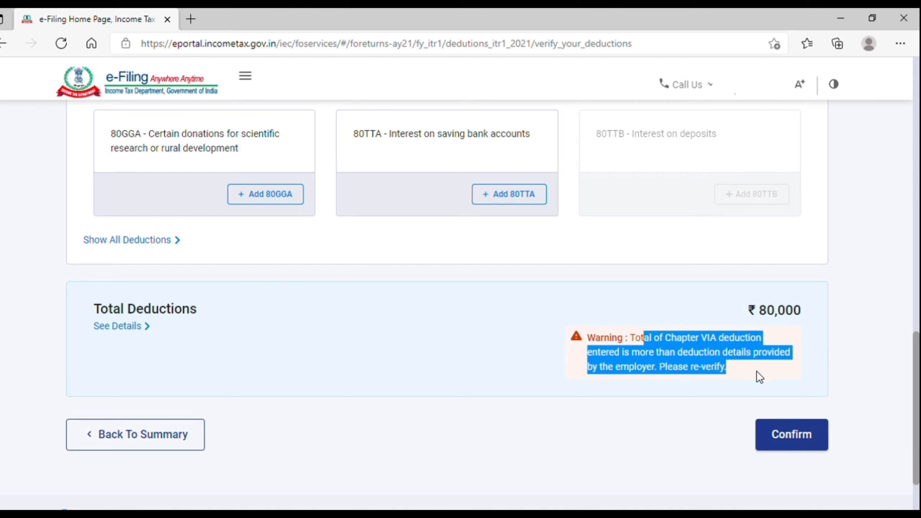
{"action": "left_click", "coordinate": [682, 361]}
{"action": "left_click_drag", "start_coordinate": [631, 338], "coordinate": [754, 382]}
{"action": "double_click", "coordinate": [761, 314]}
{"action": "left_click", "coordinate": [798, 444]}
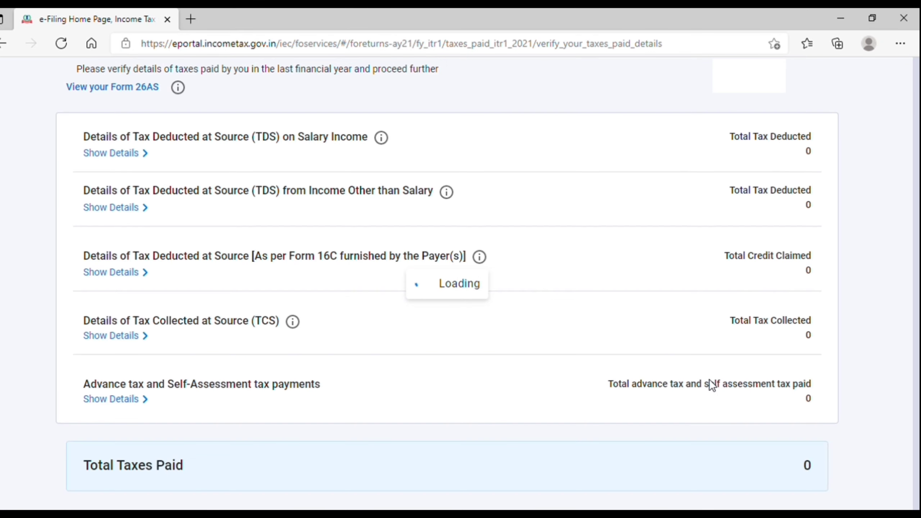
Open Form 26AS from the taxes-paid page, view its login tab, then close the extra tab.
{"action": "scroll", "coordinate": [301, 405], "scroll_direction": "down", "scroll_amount": 3}
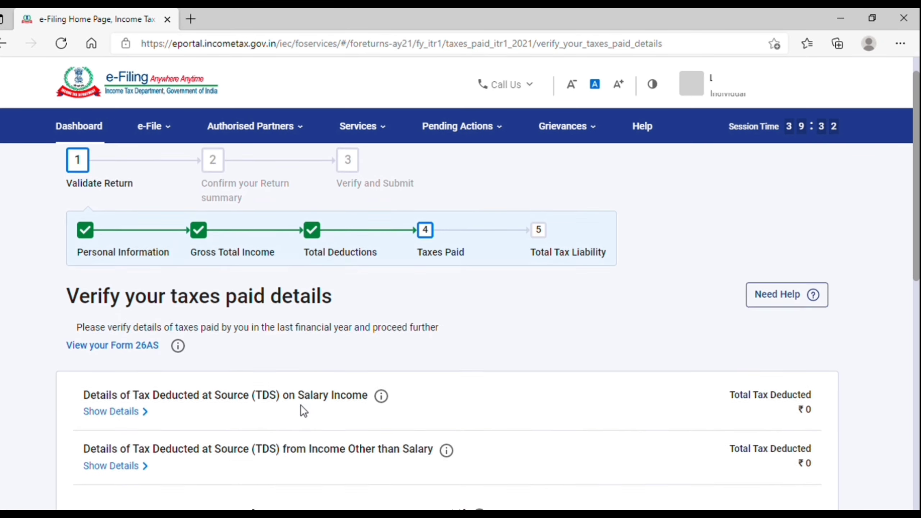
{"action": "left_click_drag", "start_coordinate": [62, 255], "coordinate": [280, 268]}
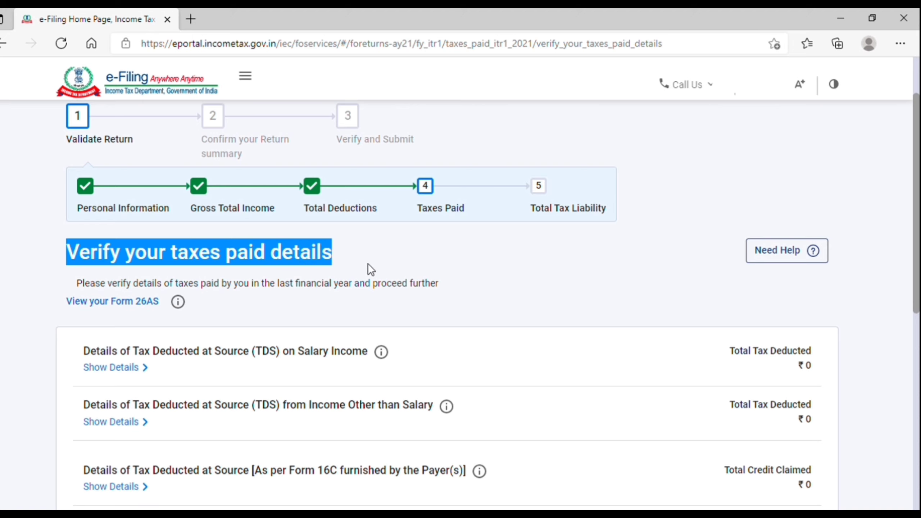
{"action": "left_click_drag", "start_coordinate": [138, 285], "coordinate": [278, 296]}
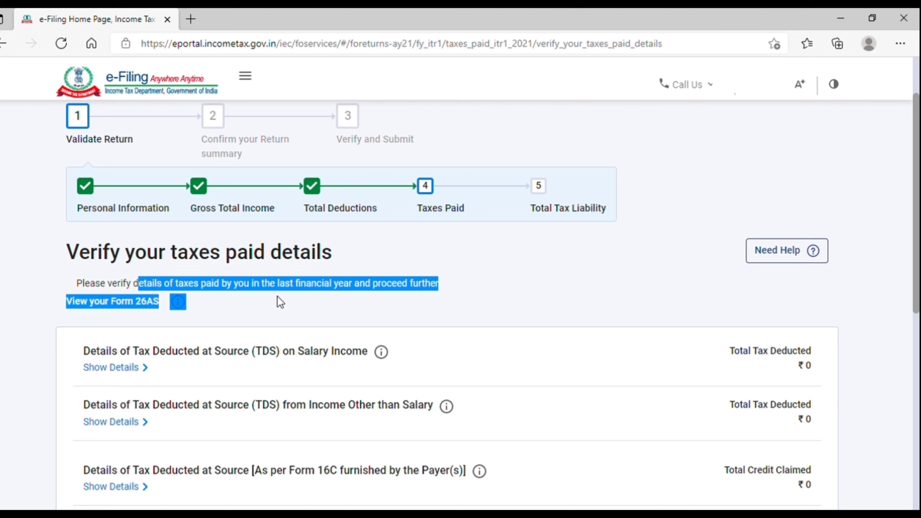
{"action": "left_click", "coordinate": [355, 293]}
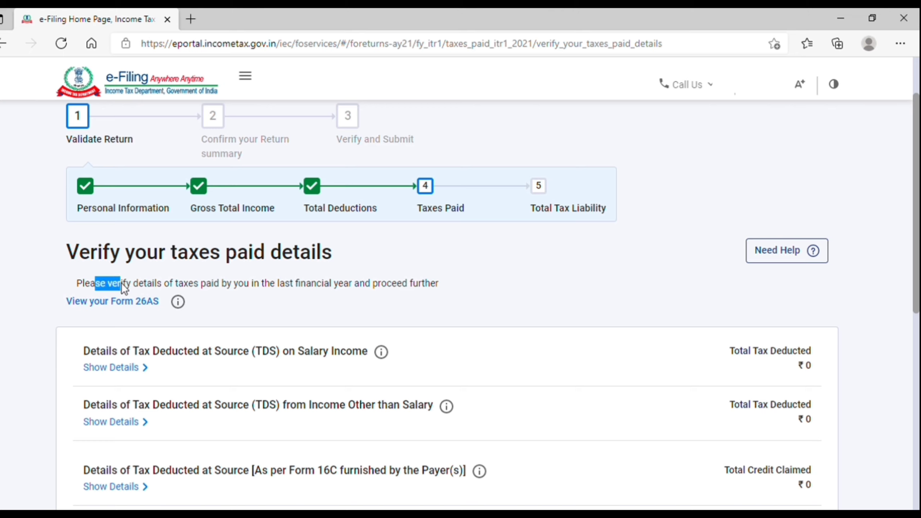
{"action": "left_click", "coordinate": [86, 284]}
{"action": "left_click", "coordinate": [129, 309]}
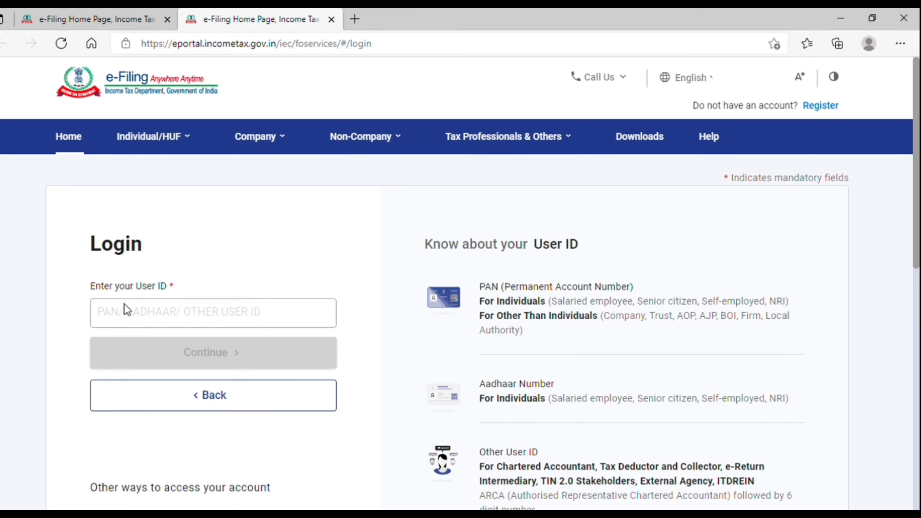
{"action": "left_click", "coordinate": [216, 314]}
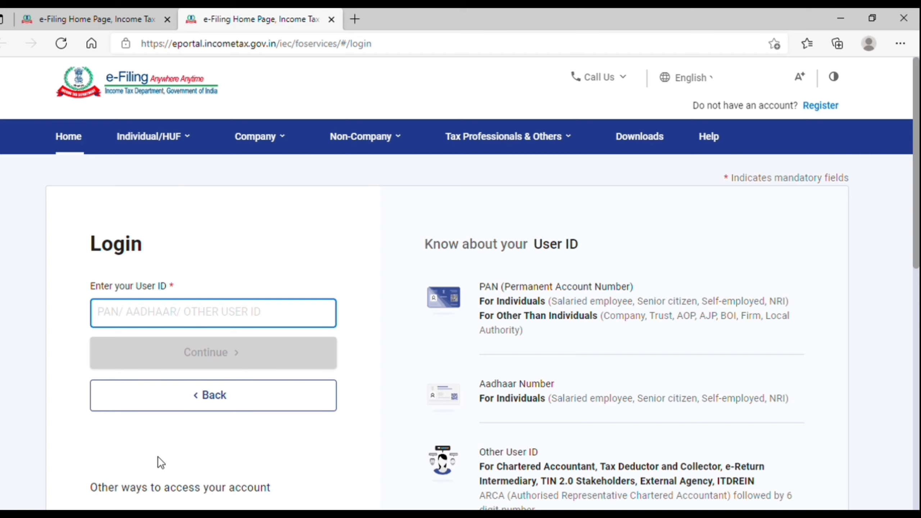
{"action": "left_click", "coordinate": [74, 15]}
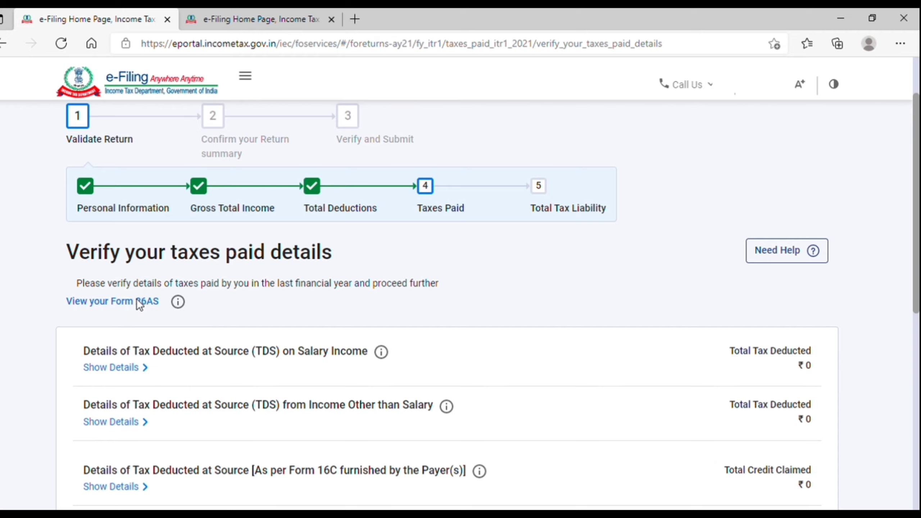
{"action": "left_click", "coordinate": [137, 300]}
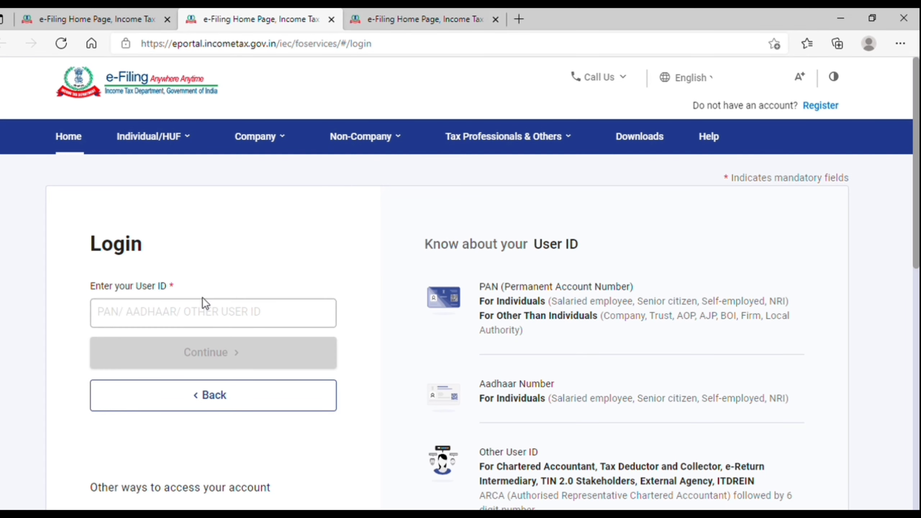
{"action": "left_click", "coordinate": [331, 19]}
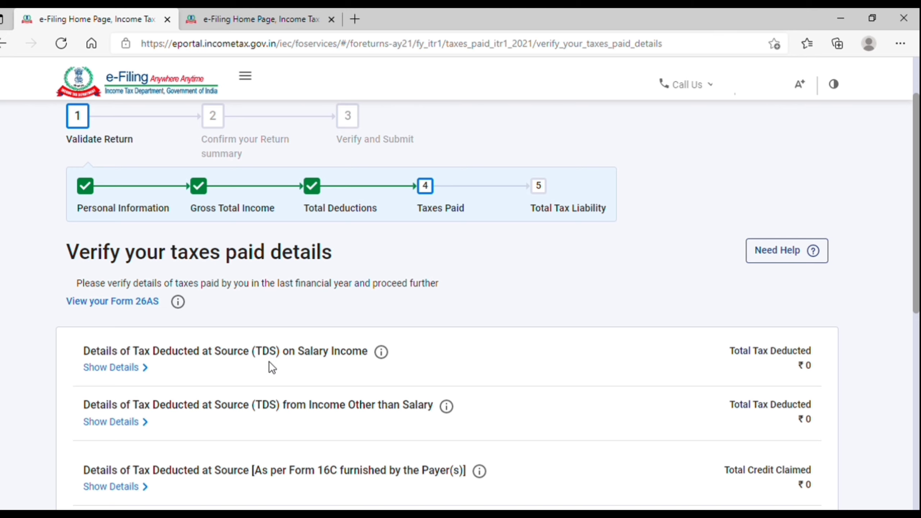
{"action": "scroll", "coordinate": [363, 359], "scroll_direction": "down", "scroll_amount": 1}
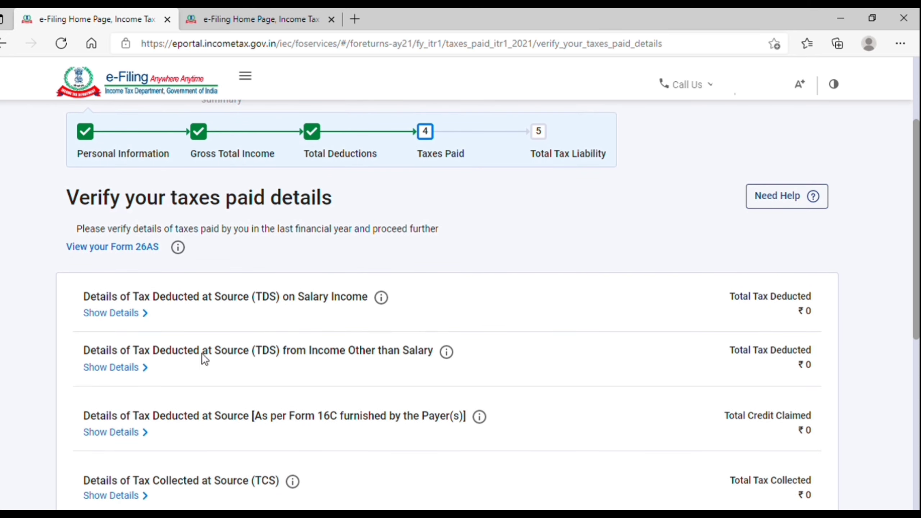
{"action": "scroll", "coordinate": [179, 354], "scroll_direction": "up", "scroll_amount": 1}
{"action": "left_click", "coordinate": [105, 370]}
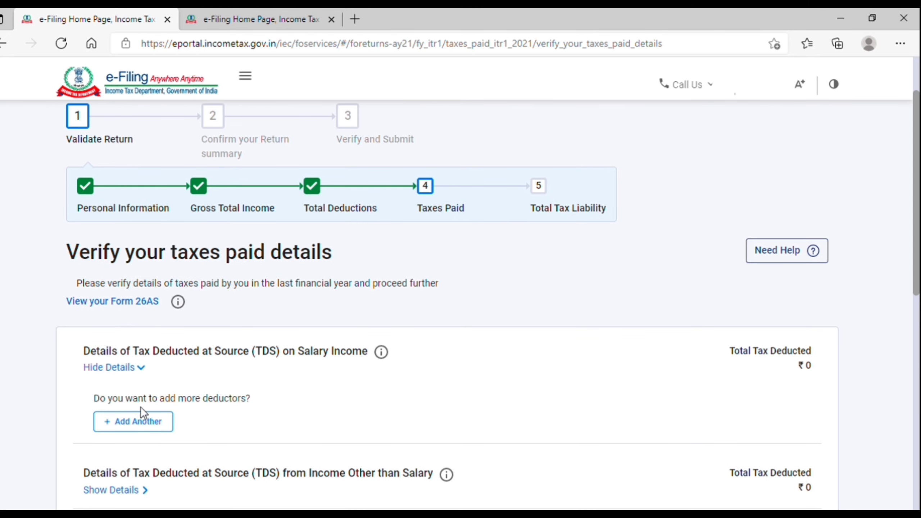
{"action": "left_click", "coordinate": [139, 421]}
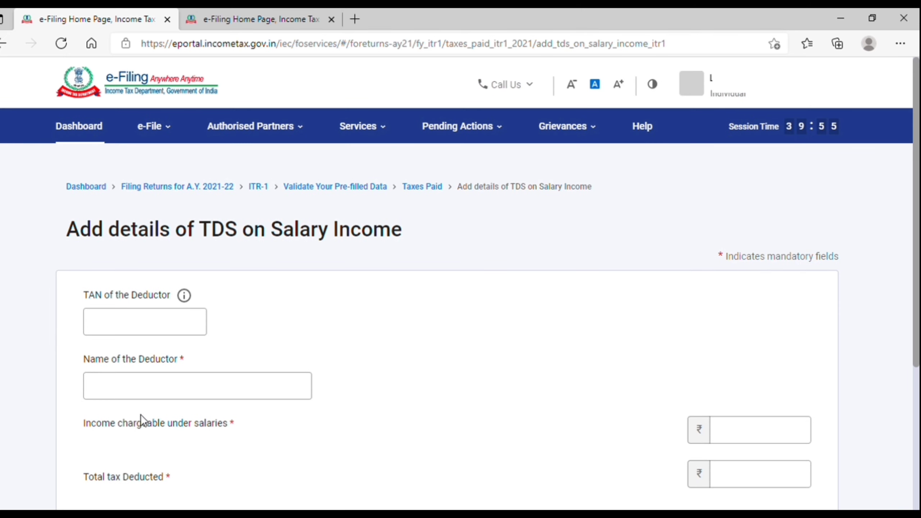
{"action": "left_click", "coordinate": [154, 290]}
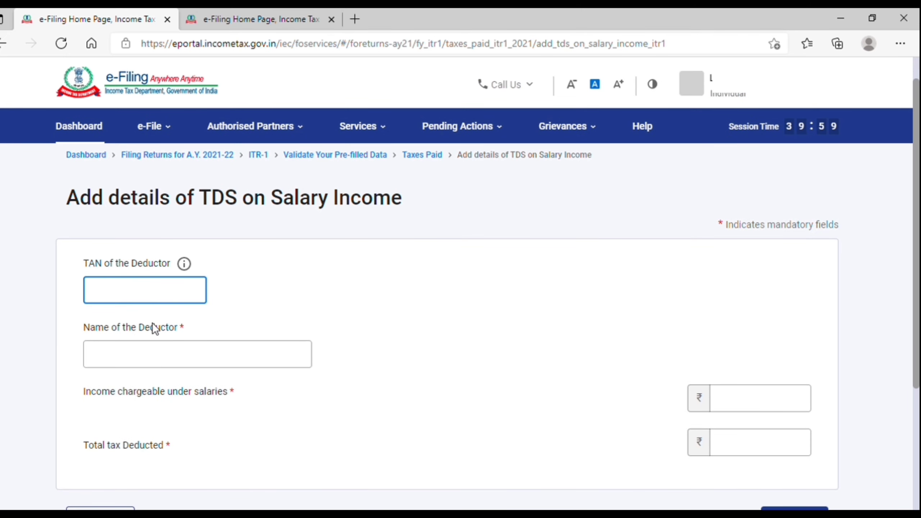
{"action": "left_click", "coordinate": [165, 358]}
{"action": "left_click", "coordinate": [447, 344]}
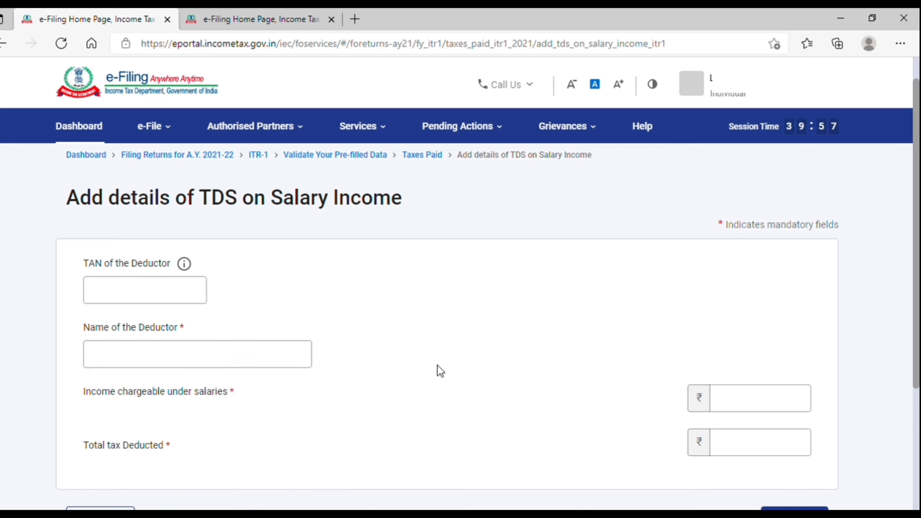
{"action": "scroll", "coordinate": [424, 375], "scroll_direction": "down", "scroll_amount": 1}
{"action": "left_click", "coordinate": [744, 360]}
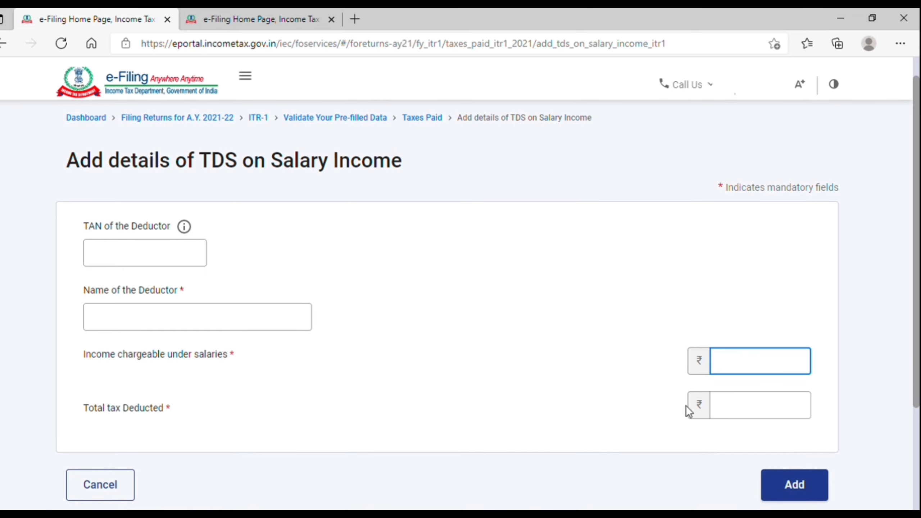
{"action": "double_click", "coordinate": [108, 410]}
{"action": "left_click", "coordinate": [747, 414]}
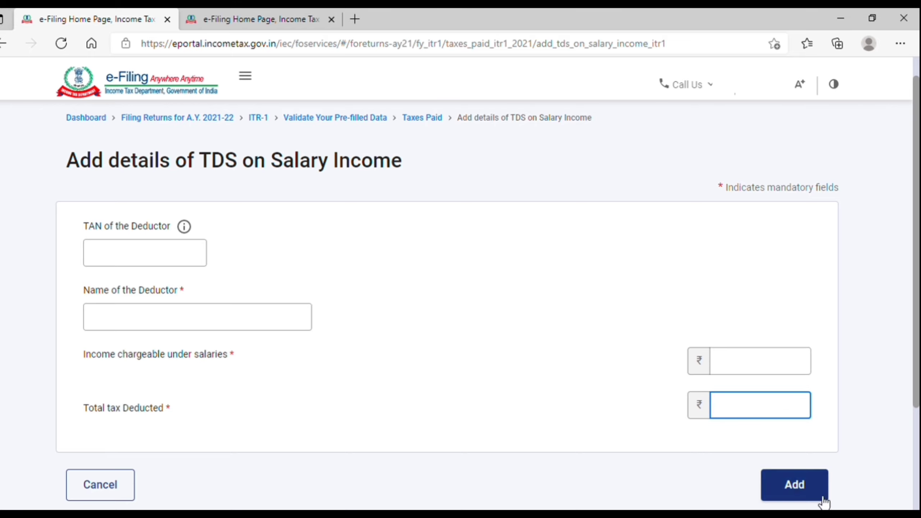
{"action": "left_click", "coordinate": [93, 494]}
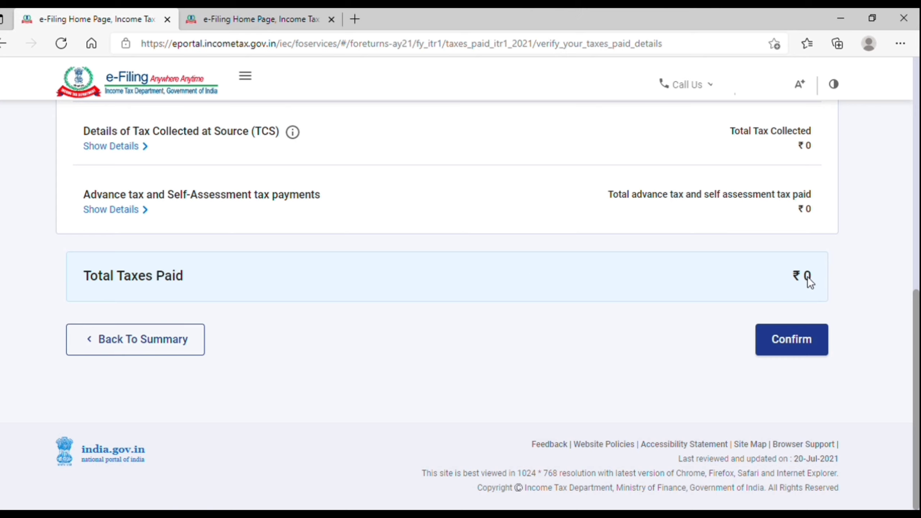
Confirm the taxes paid details at ₹0.
{"action": "left_click", "coordinate": [813, 333]}
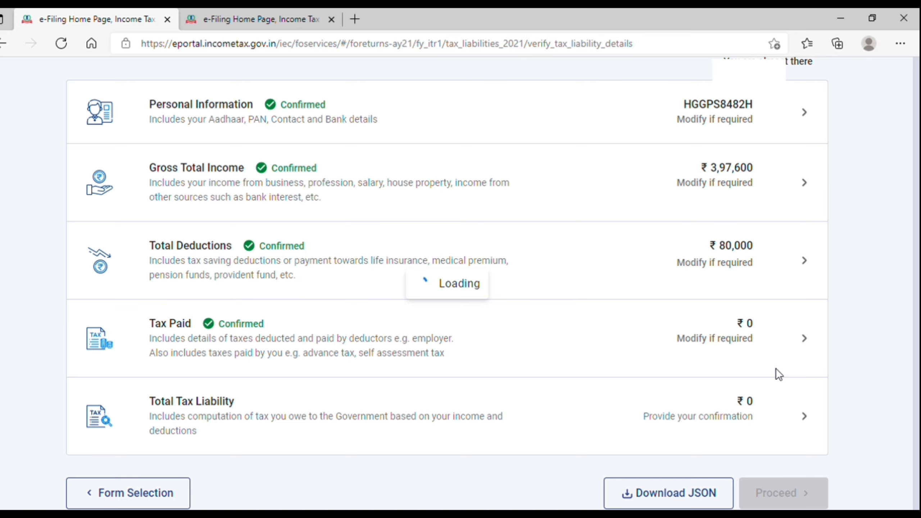
Review the ₹3,17,600 total income and the slab-wise tax at 5% above ₹2,50,000.
{"action": "scroll", "coordinate": [607, 336], "scroll_direction": "down", "scroll_amount": 5}
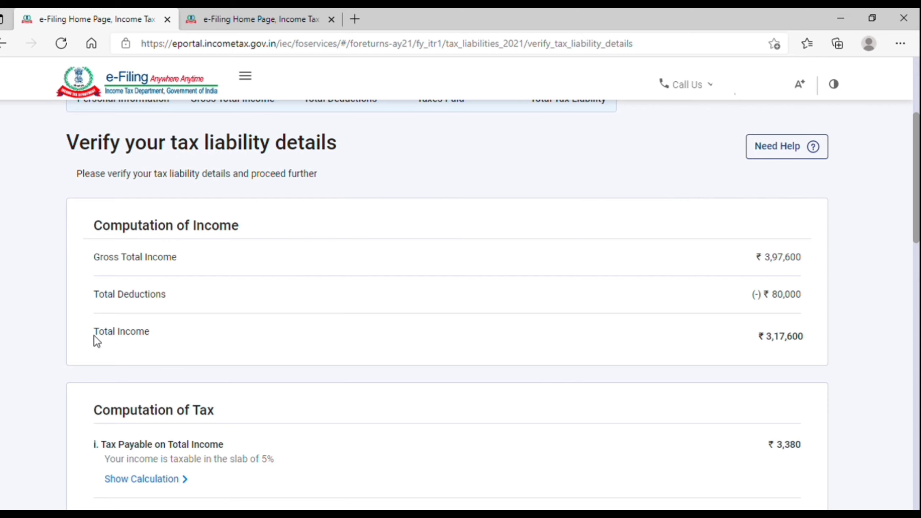
{"action": "left_click_drag", "start_coordinate": [94, 336], "coordinate": [171, 333]}
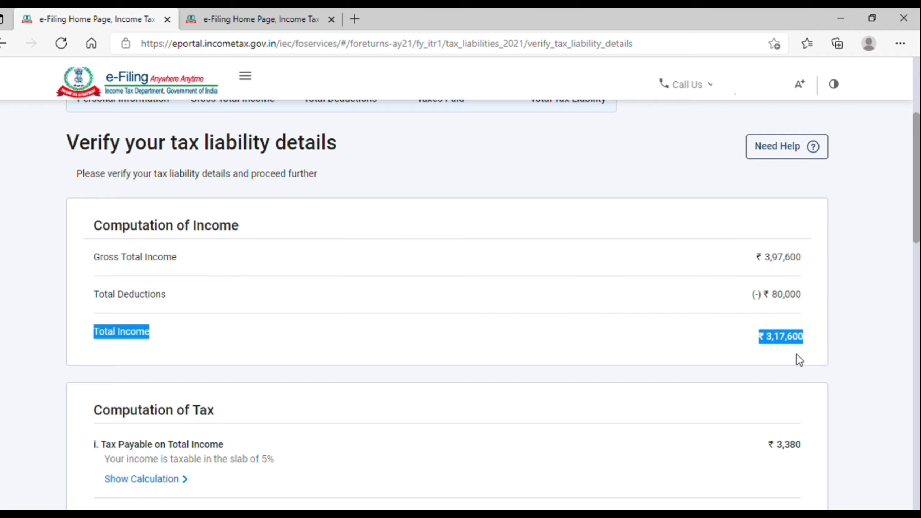
{"action": "scroll", "coordinate": [796, 354], "scroll_direction": "down", "scroll_amount": 3}
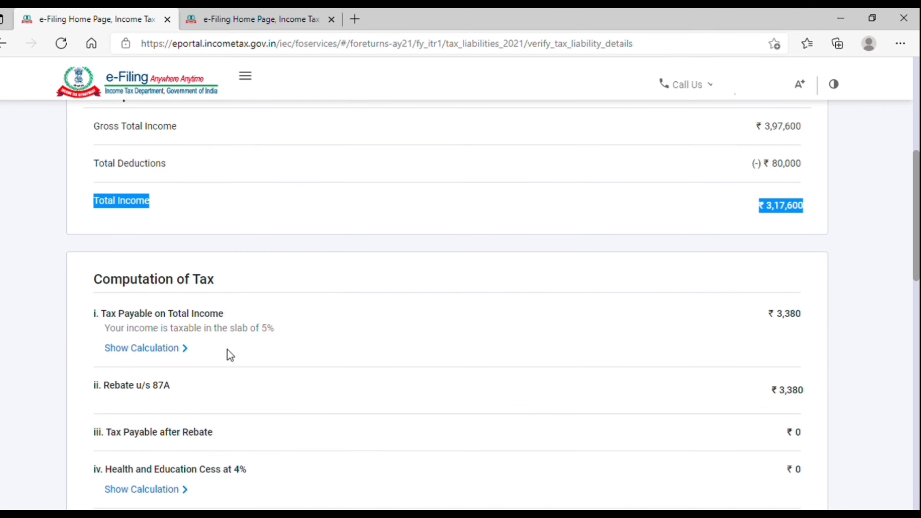
{"action": "left_click", "coordinate": [170, 352]}
{"action": "scroll", "coordinate": [170, 359], "scroll_direction": "down", "scroll_amount": 2}
{"action": "left_click_drag", "start_coordinate": [120, 332], "coordinate": [133, 332]}
{"action": "left_click_drag", "start_coordinate": [201, 333], "coordinate": [282, 328]}
{"action": "left_click_drag", "start_coordinate": [767, 432], "coordinate": [784, 432]}
{"action": "scroll", "coordinate": [786, 446], "scroll_direction": "down", "scroll_amount": 5}
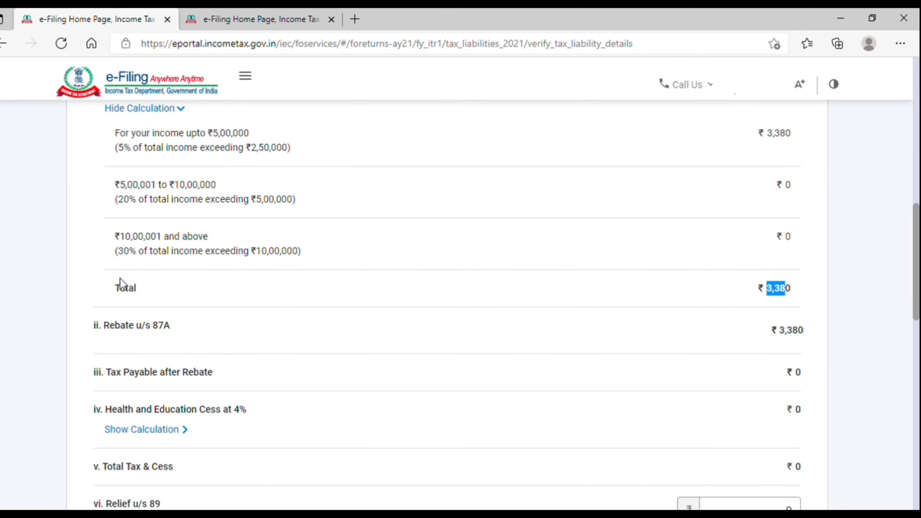
Check the ₹3,380 Rebate u/s 87A and the resulting Tax Payable after Rebate.
{"action": "left_click", "coordinate": [122, 288]}
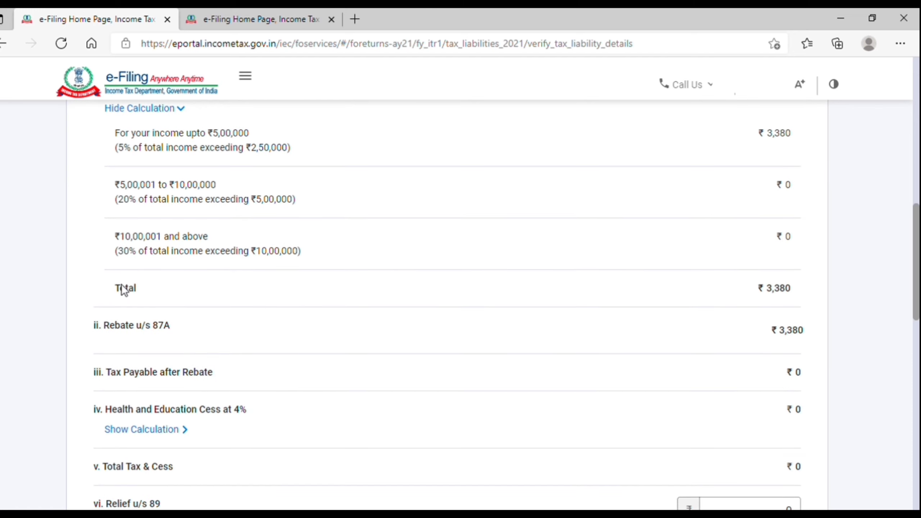
{"action": "left_click", "coordinate": [788, 289]}
{"action": "left_click_drag", "start_coordinate": [151, 325], "coordinate": [180, 327]}
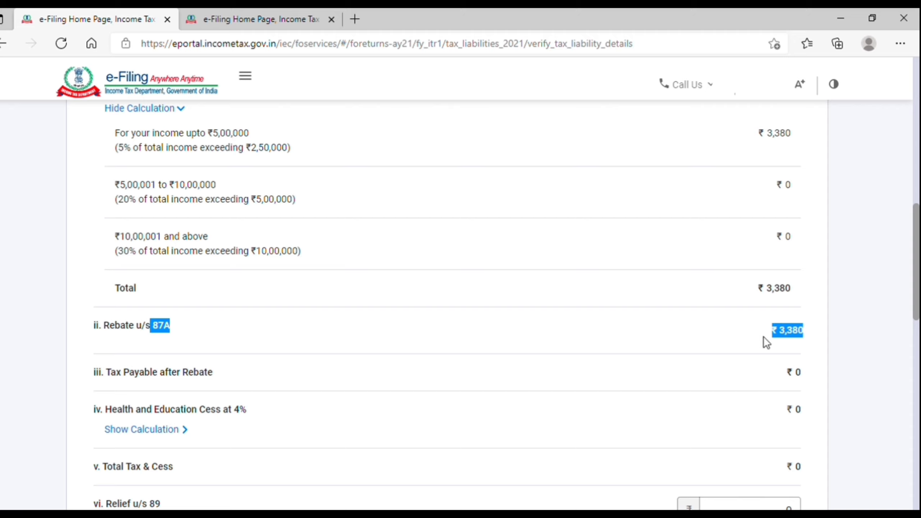
{"action": "left_click", "coordinate": [786, 386]}
{"action": "left_click_drag", "start_coordinate": [110, 376], "coordinate": [557, 378]}
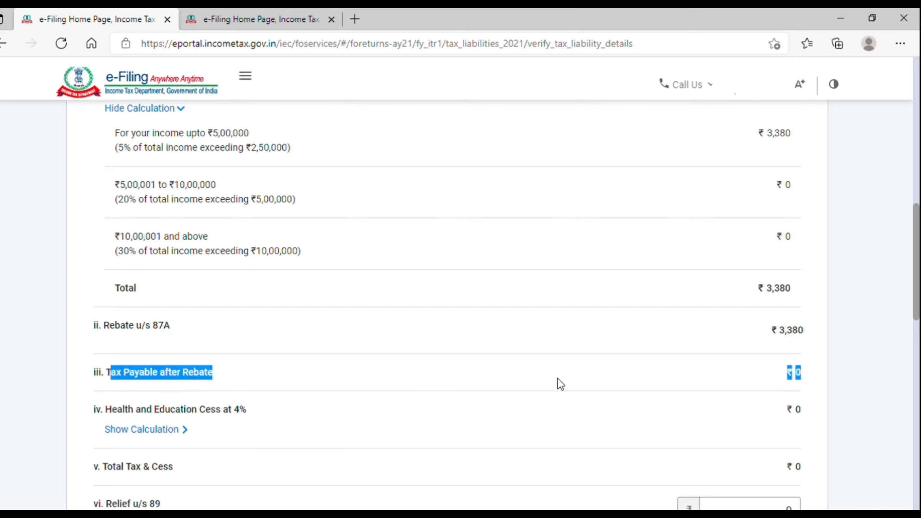
{"action": "left_click", "coordinate": [722, 378]}
{"action": "scroll", "coordinate": [723, 378], "scroll_direction": "down", "scroll_amount": 2}
{"action": "scroll", "coordinate": [723, 379], "scroll_direction": "down", "scroll_amount": 1}
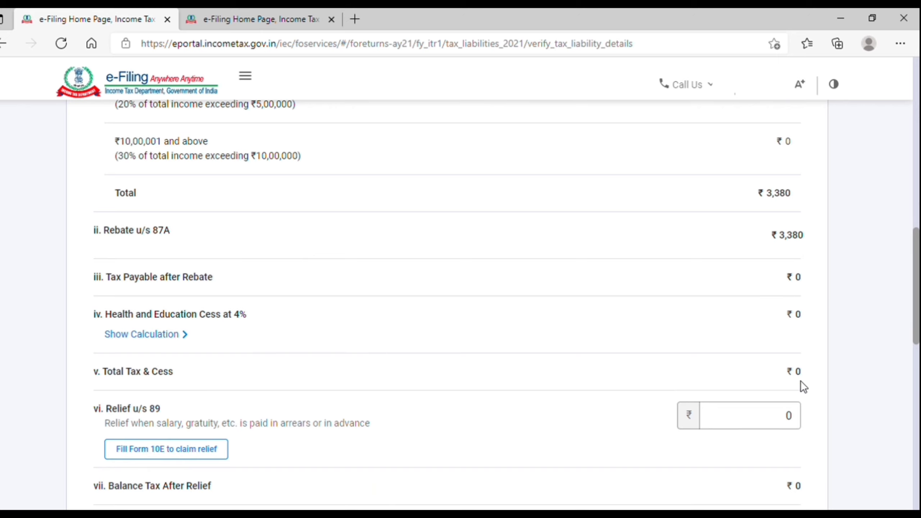
{"action": "scroll", "coordinate": [800, 380], "scroll_direction": "down", "scroll_amount": 2}
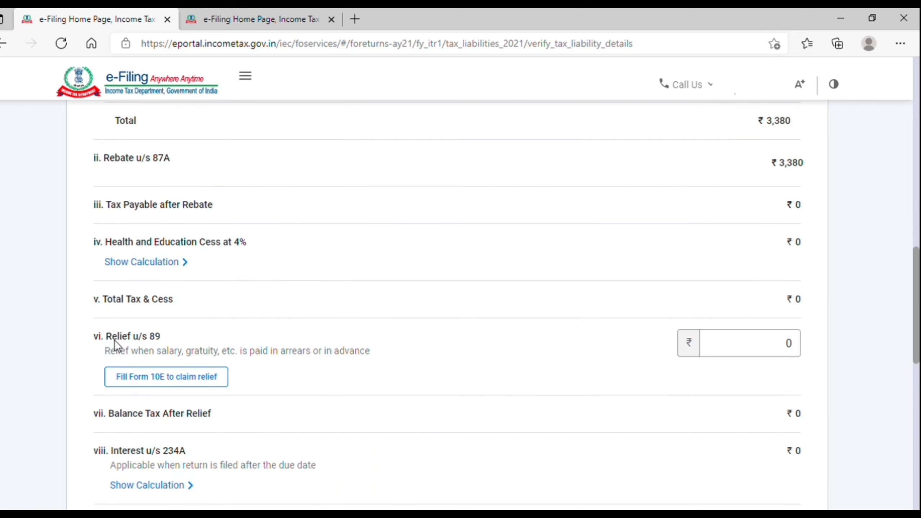
Enter 10000 as the Relief u/s 89 amount and check Total Tax, Fee and Interest.
{"action": "left_click_drag", "start_coordinate": [157, 335], "coordinate": [165, 335]}
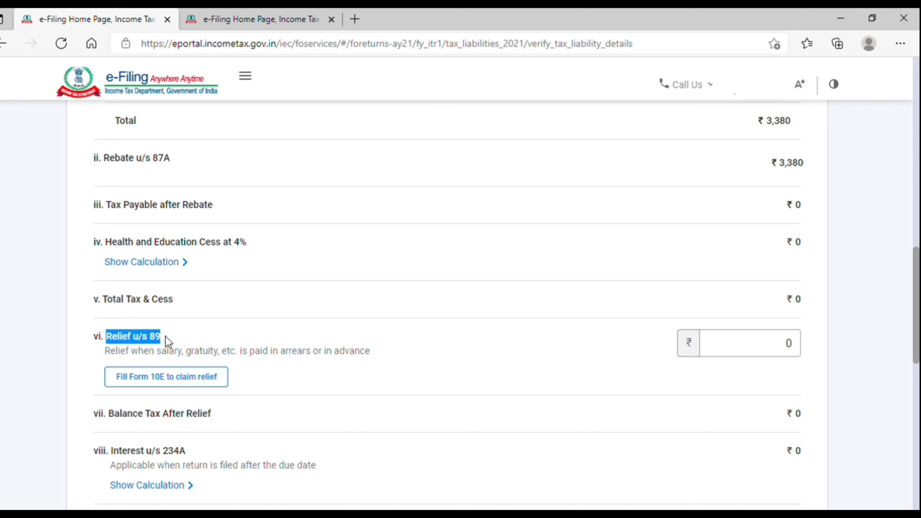
{"action": "left_click", "coordinate": [143, 363]}
{"action": "left_click_drag", "start_coordinate": [157, 363], "coordinate": [366, 358]}
{"action": "left_click", "coordinate": [364, 361]}
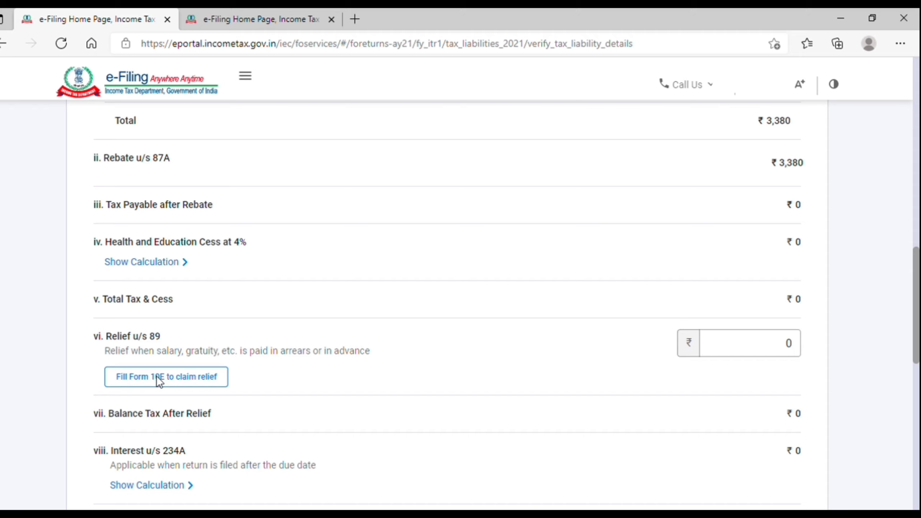
{"action": "left_click", "coordinate": [771, 343]}
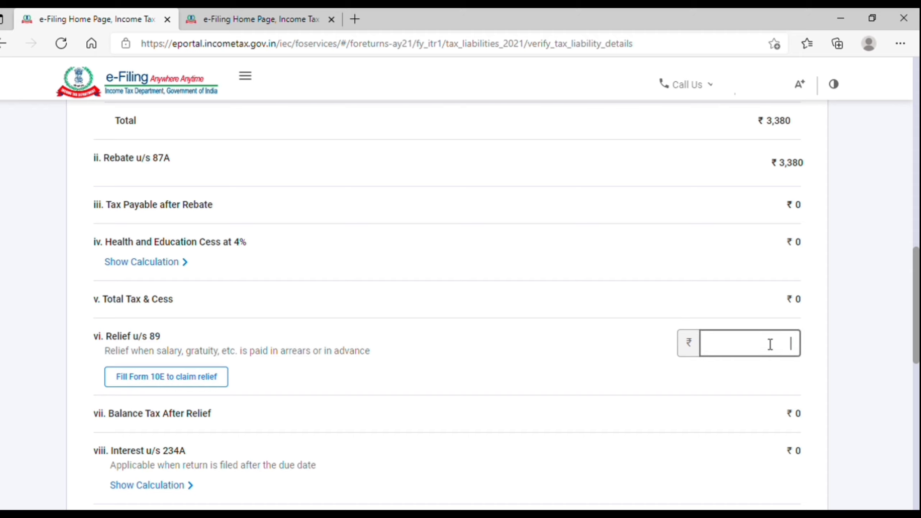
{"action": "type", "text": "10000"}
{"action": "scroll", "coordinate": [753, 413], "scroll_direction": "down", "scroll_amount": 8}
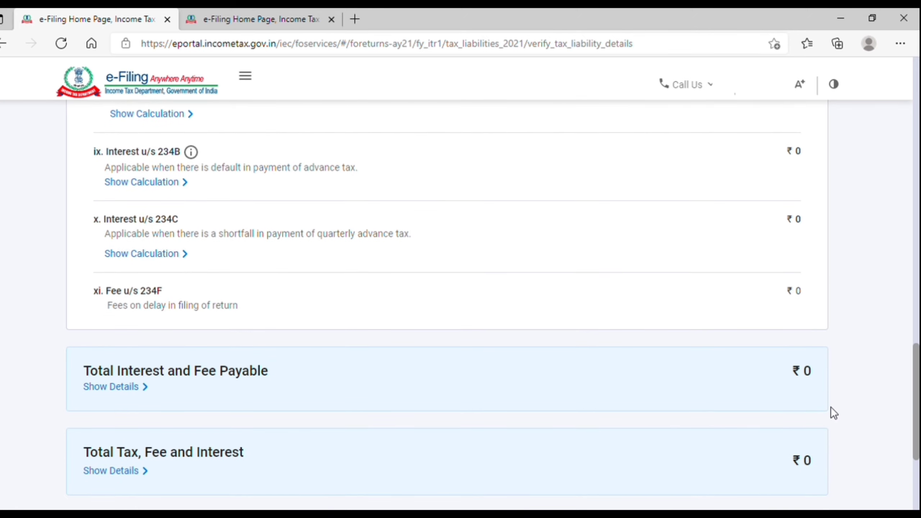
{"action": "scroll", "coordinate": [830, 406], "scroll_direction": "down", "scroll_amount": 3}
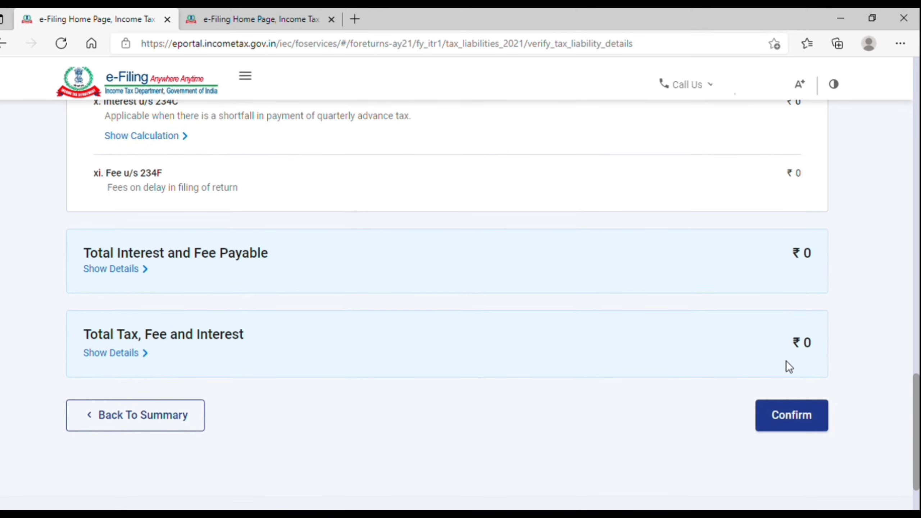
Confirm the tax liability and proceed from the fully confirmed return summary.
{"action": "left_click", "coordinate": [803, 419]}
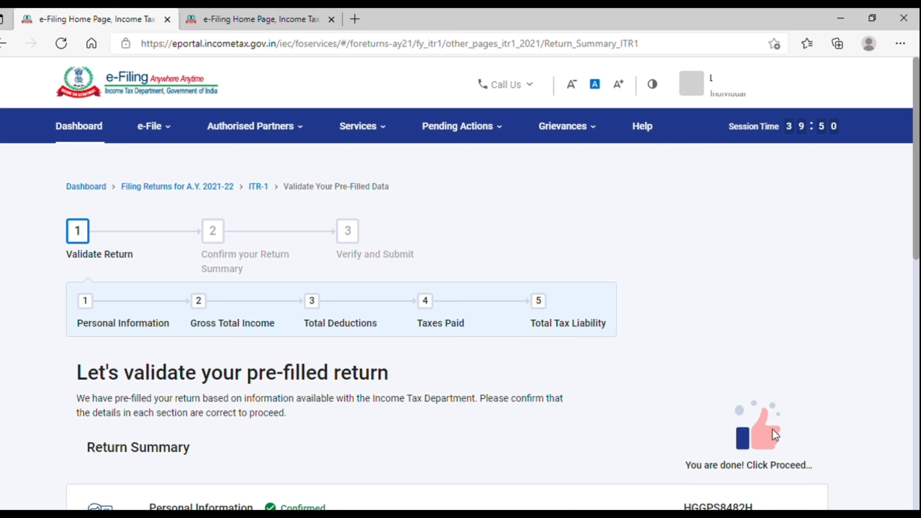
{"action": "left_click_drag", "start_coordinate": [686, 465], "coordinate": [823, 473]}
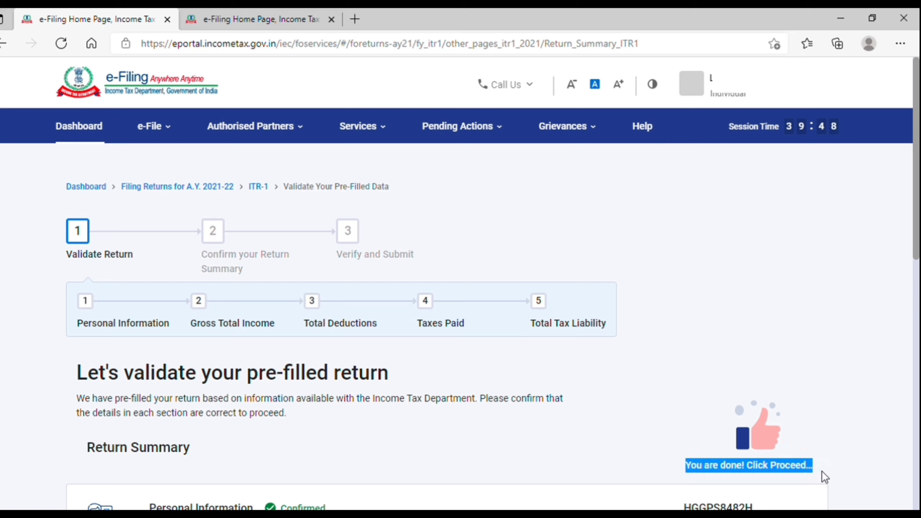
{"action": "left_click", "coordinate": [820, 471]}
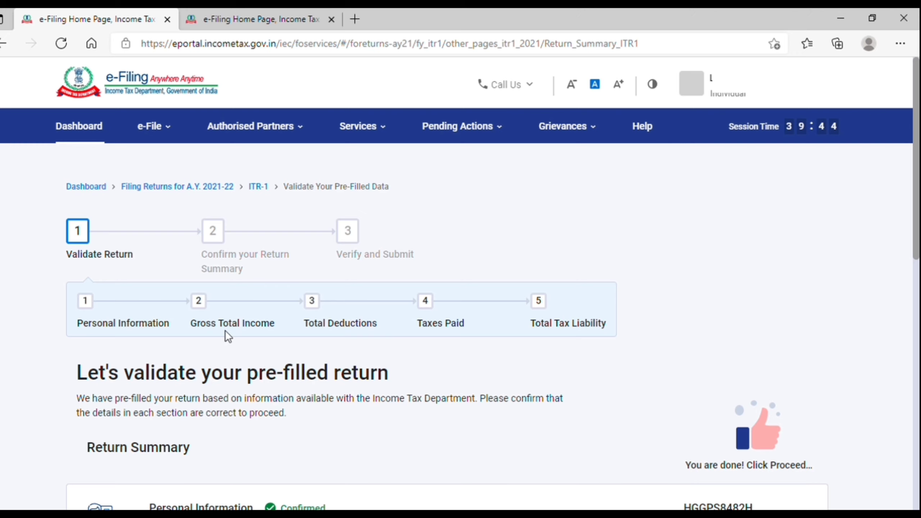
{"action": "scroll", "coordinate": [525, 334], "scroll_direction": "down", "scroll_amount": 10}
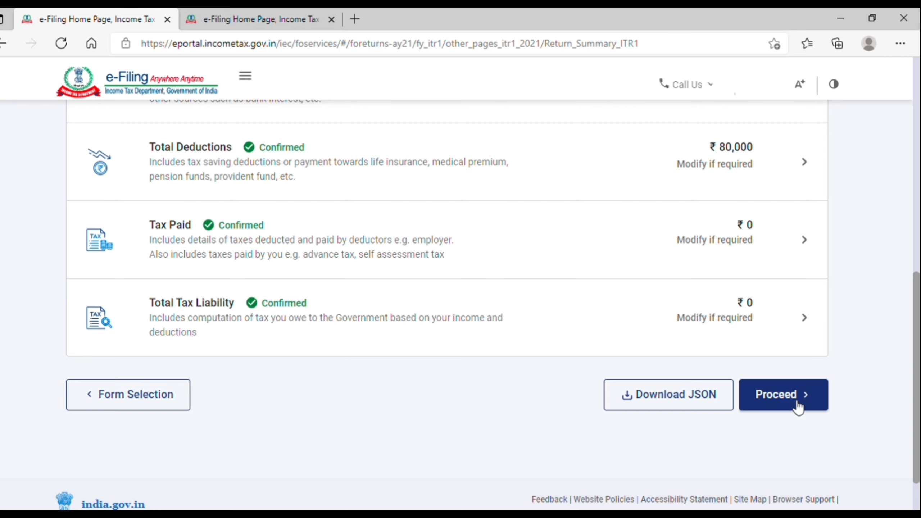
{"action": "left_click", "coordinate": [792, 404]}
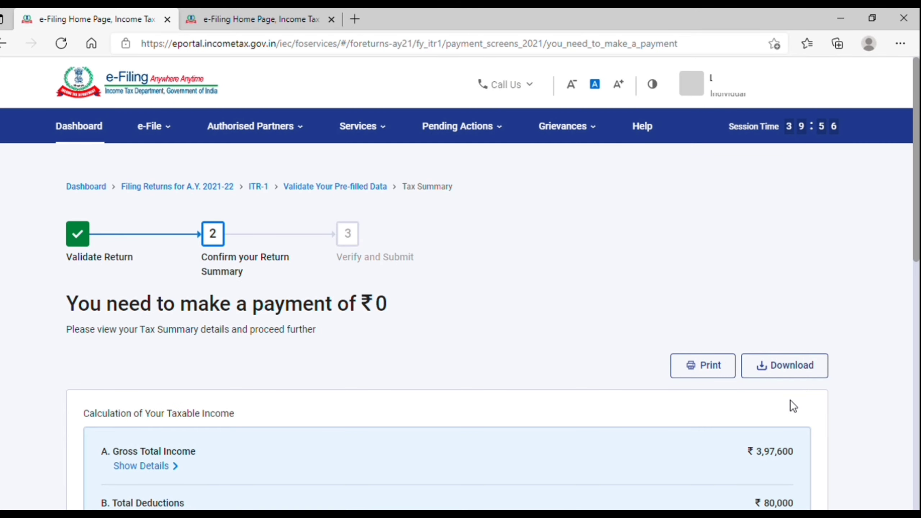
Review the ₹0 payment due and Amount Payable, then open the return preview.
{"action": "left_click_drag", "start_coordinate": [67, 304], "coordinate": [373, 317]}
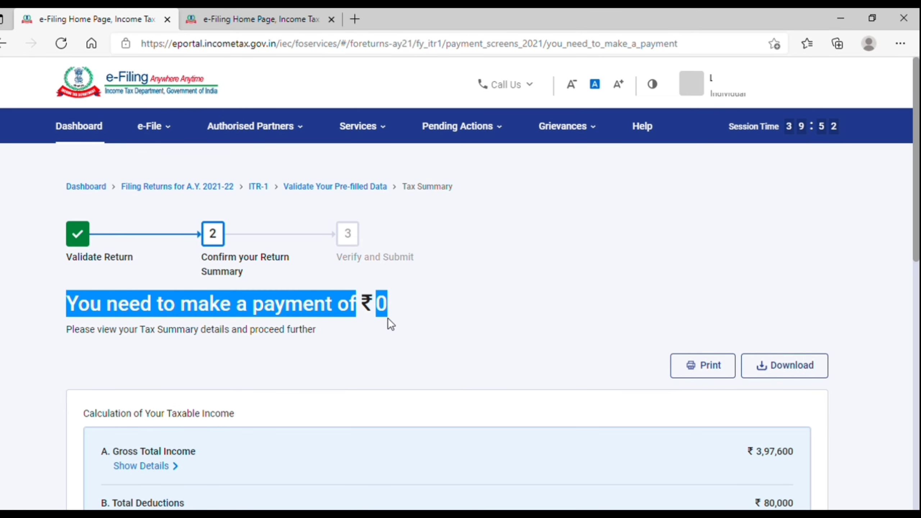
{"action": "left_click", "coordinate": [388, 319]}
{"action": "scroll", "coordinate": [396, 357], "scroll_direction": "down", "scroll_amount": 1}
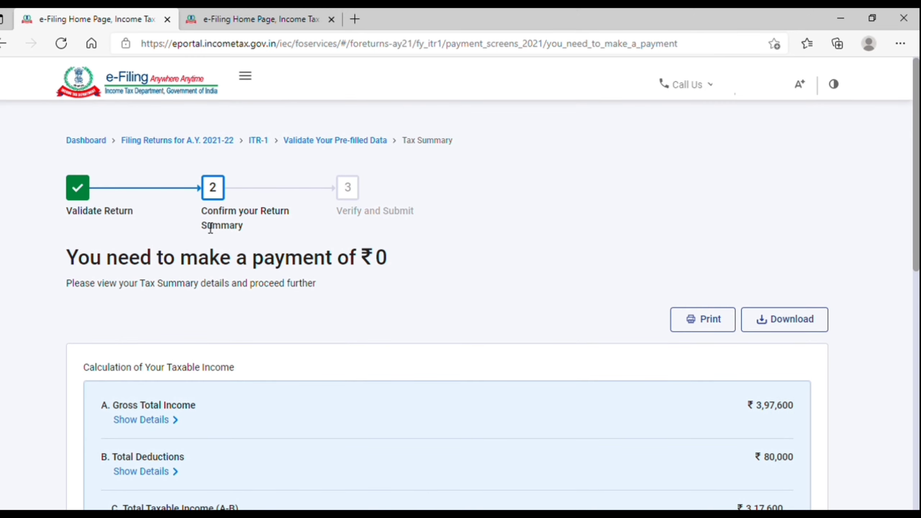
{"action": "mouse_move", "coordinate": [199, 211]}
{"action": "left_mouse_down"}
{"action": "mouse_move", "coordinate": [234, 220]}
{"action": "mouse_move", "coordinate": [286, 216]}
{"action": "mouse_move", "coordinate": [285, 225]}
{"action": "mouse_move", "coordinate": [210, 216]}
{"action": "left_mouse_up"}
{"action": "left_click", "coordinate": [286, 225]}
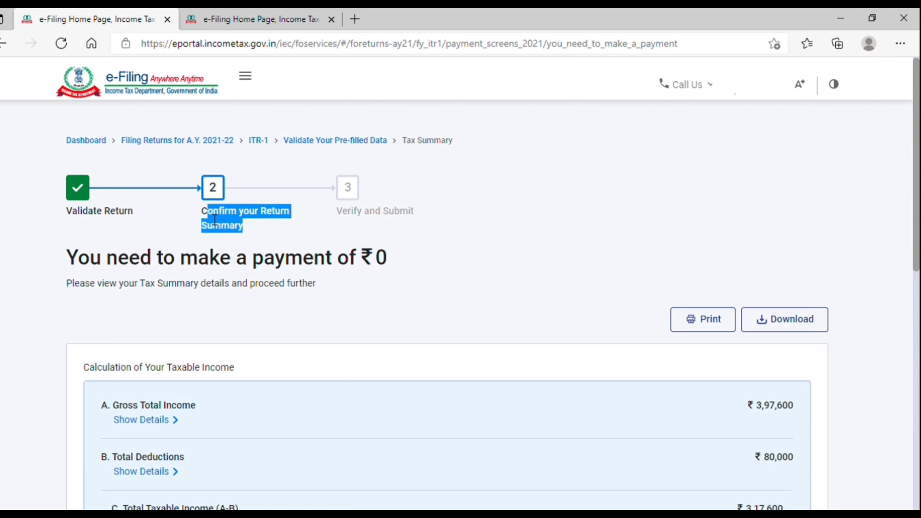
{"action": "left_click", "coordinate": [253, 222]}
{"action": "scroll", "coordinate": [338, 379], "scroll_direction": "down", "scroll_amount": 3}
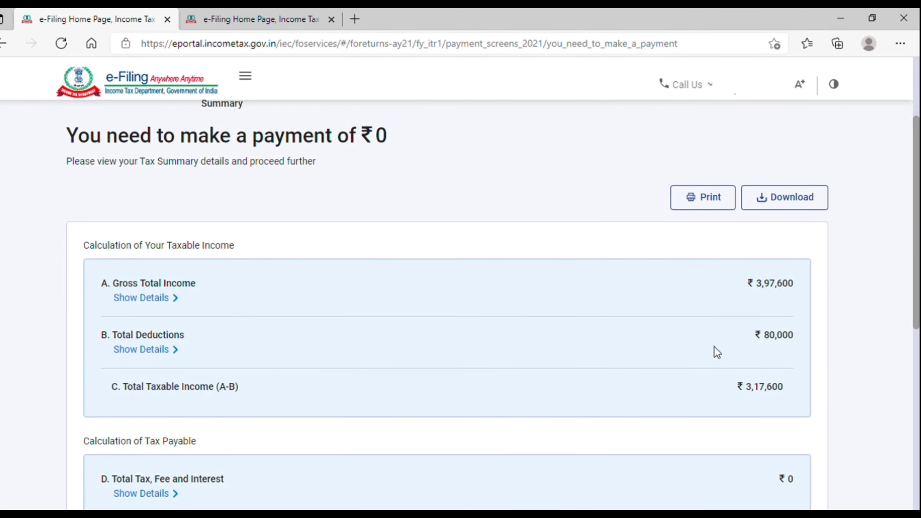
{"action": "scroll", "coordinate": [732, 370], "scroll_direction": "down", "scroll_amount": 3}
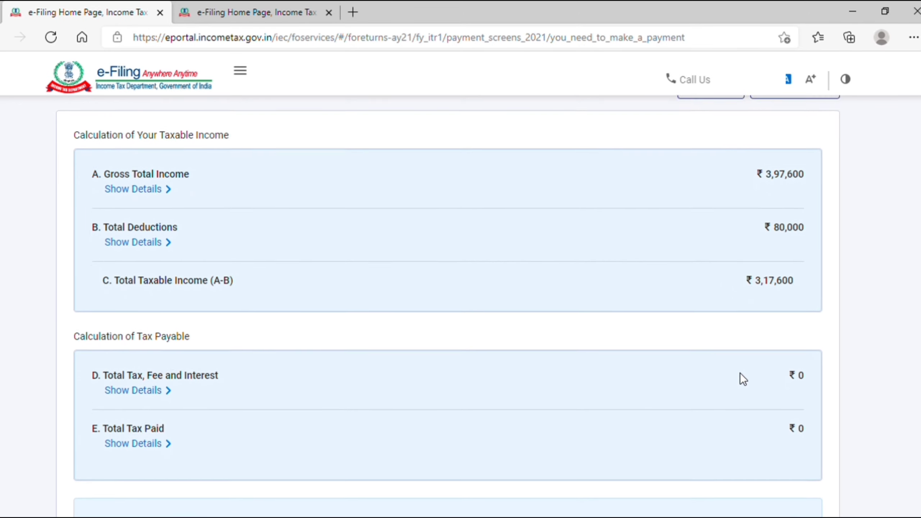
{"action": "scroll", "coordinate": [787, 291], "scroll_direction": "down", "scroll_amount": 5}
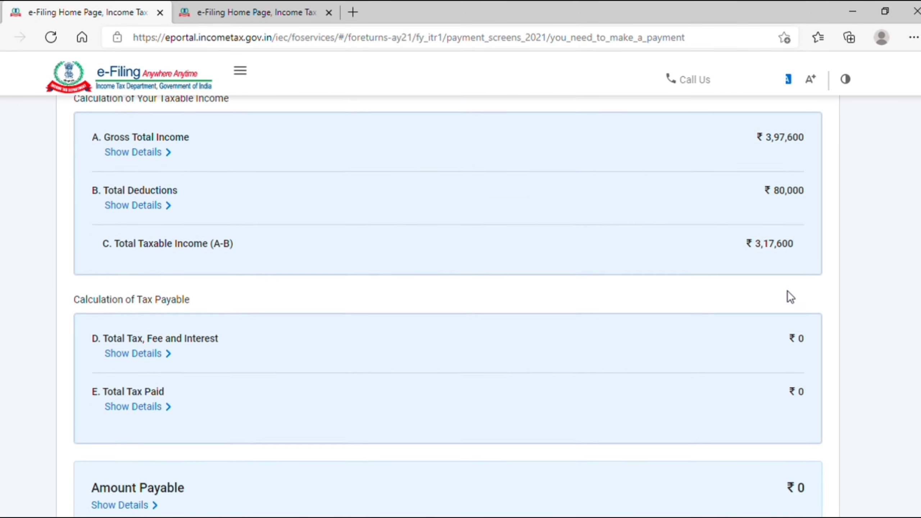
{"action": "scroll", "coordinate": [787, 291], "scroll_direction": "down", "scroll_amount": 1}
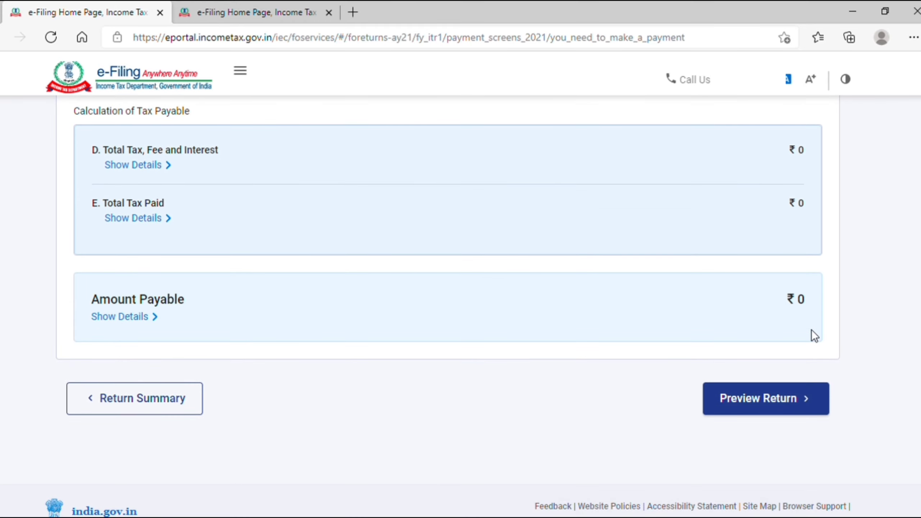
{"action": "left_click", "coordinate": [774, 403]}
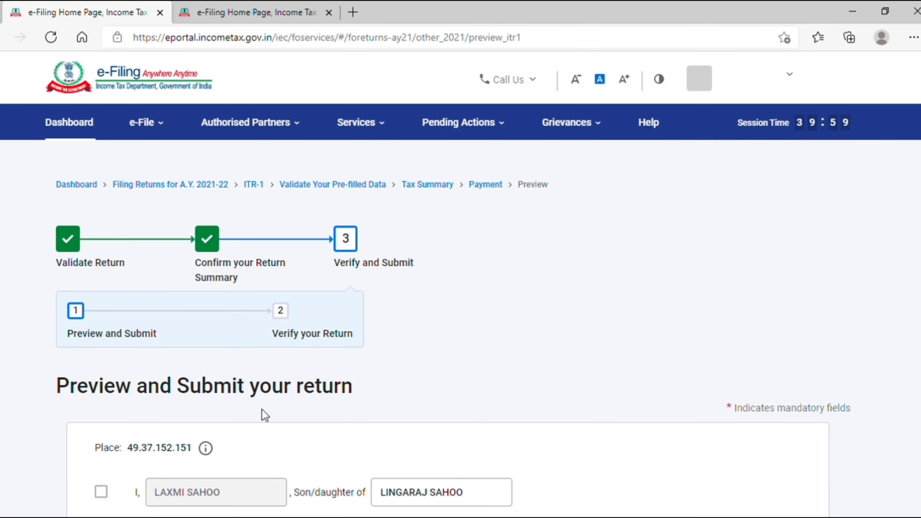
Tick the declaration checkbox on the Preview and Submit page.
{"action": "scroll", "coordinate": [251, 433], "scroll_direction": "down", "scroll_amount": 2}
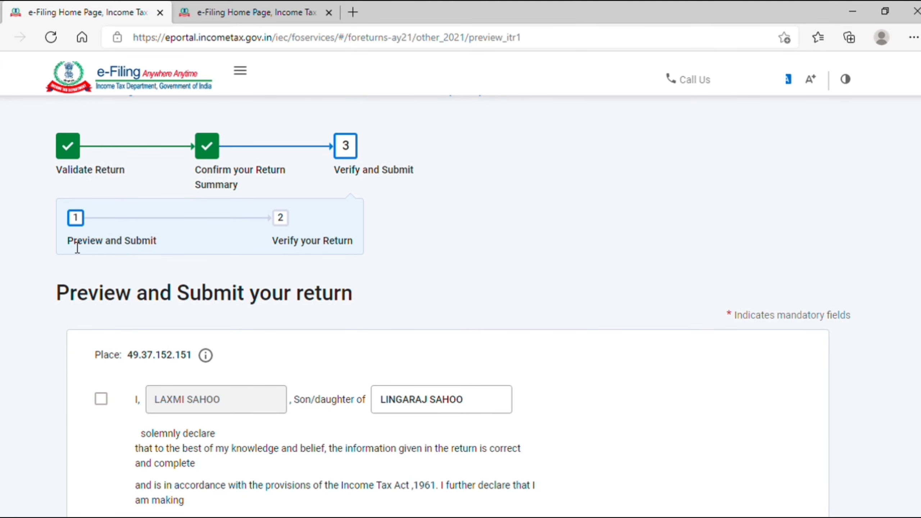
{"action": "left_click_drag", "start_coordinate": [71, 248], "coordinate": [158, 250]}
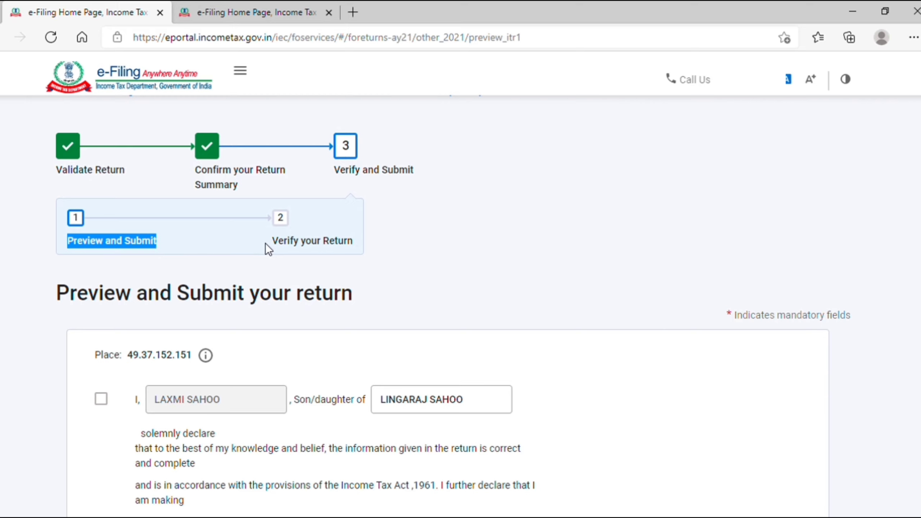
{"action": "left_click_drag", "start_coordinate": [272, 241], "coordinate": [364, 249]}
{"action": "left_click", "coordinate": [364, 250]}
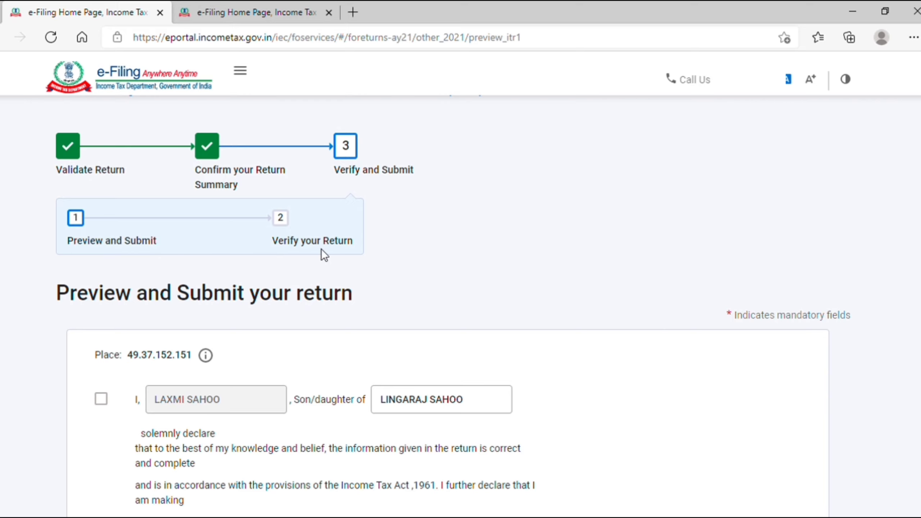
{"action": "scroll", "coordinate": [321, 249], "scroll_direction": "down", "scroll_amount": 3}
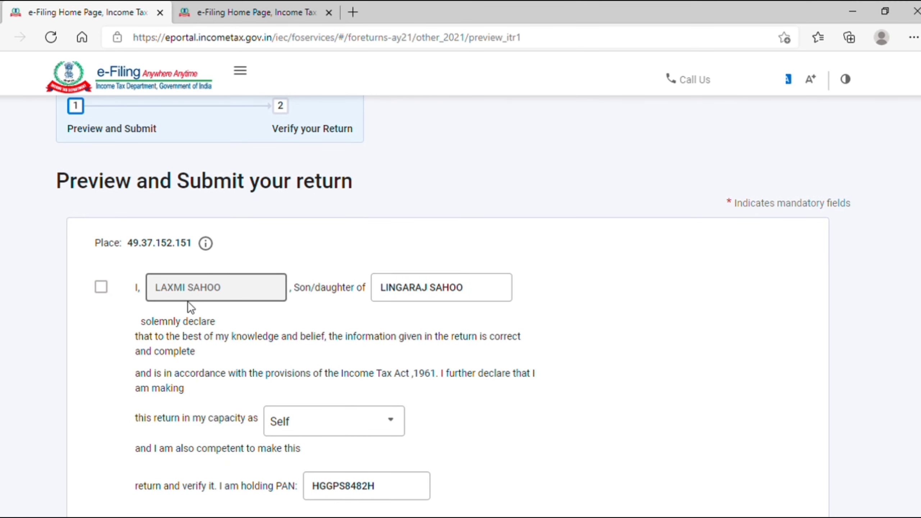
{"action": "left_click", "coordinate": [102, 287]}
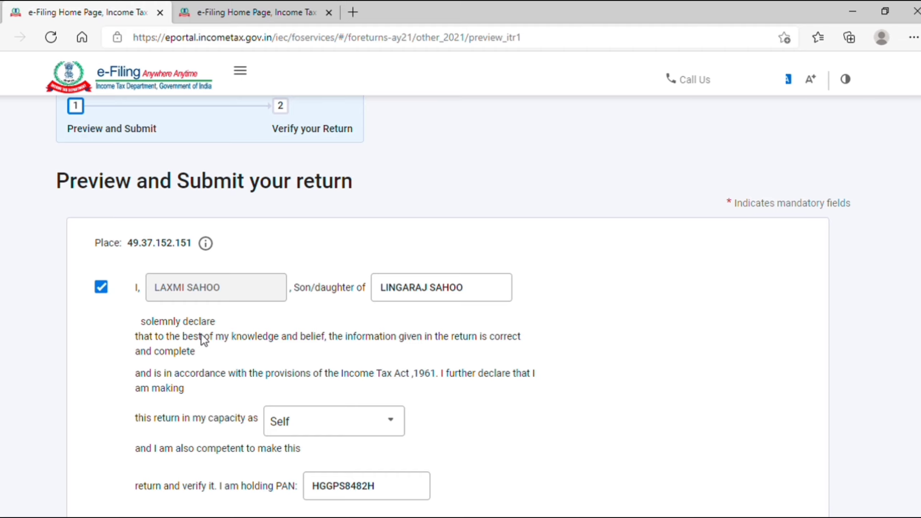
{"action": "scroll", "coordinate": [201, 334], "scroll_direction": "down", "scroll_amount": 3}
Set the filing capacity to Self and proceed to the return preview.
{"action": "left_click", "coordinate": [300, 343]}
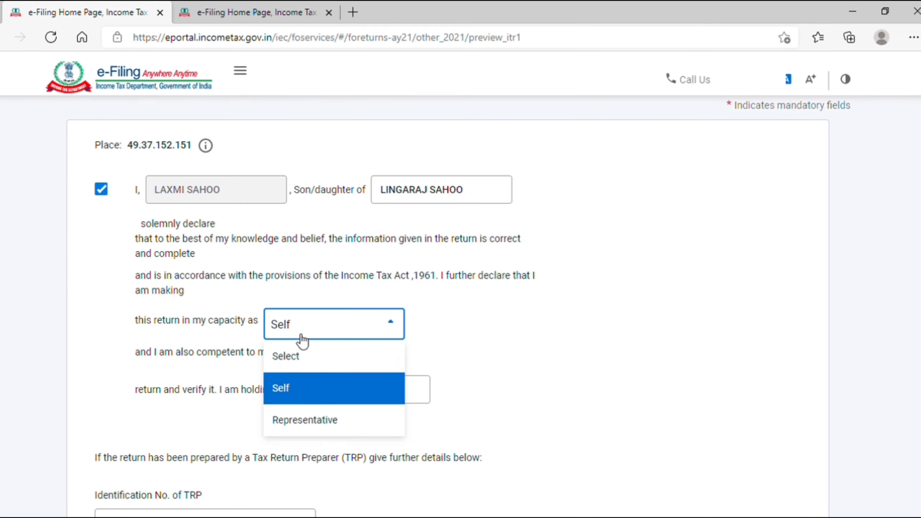
{"action": "left_click", "coordinate": [308, 423]}
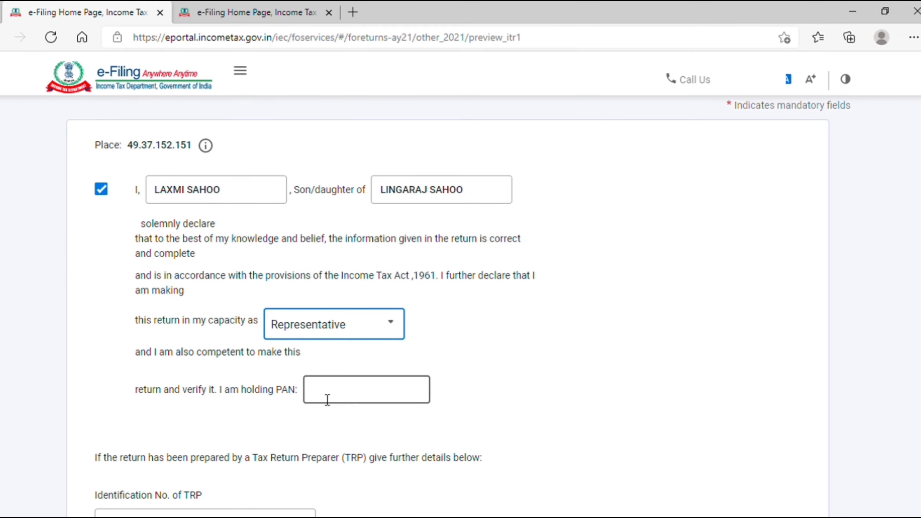
{"action": "left_click", "coordinate": [325, 336]}
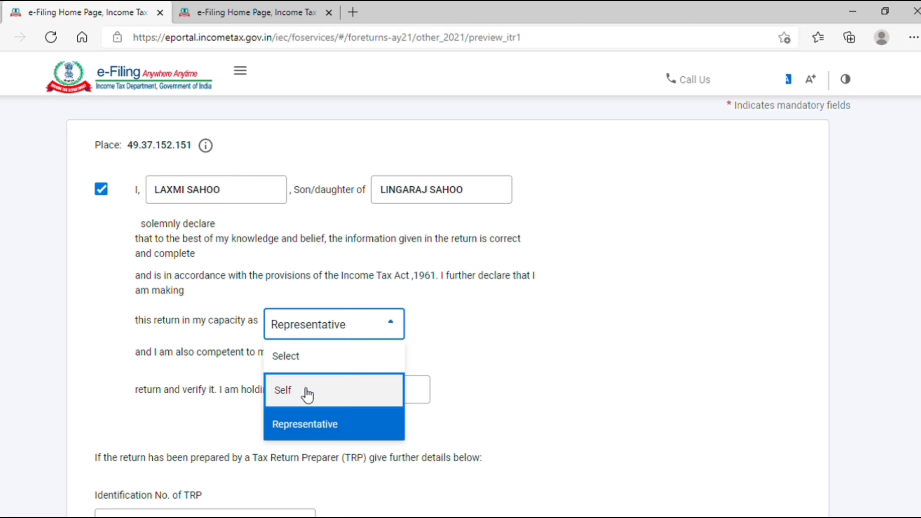
{"action": "left_click", "coordinate": [303, 392]}
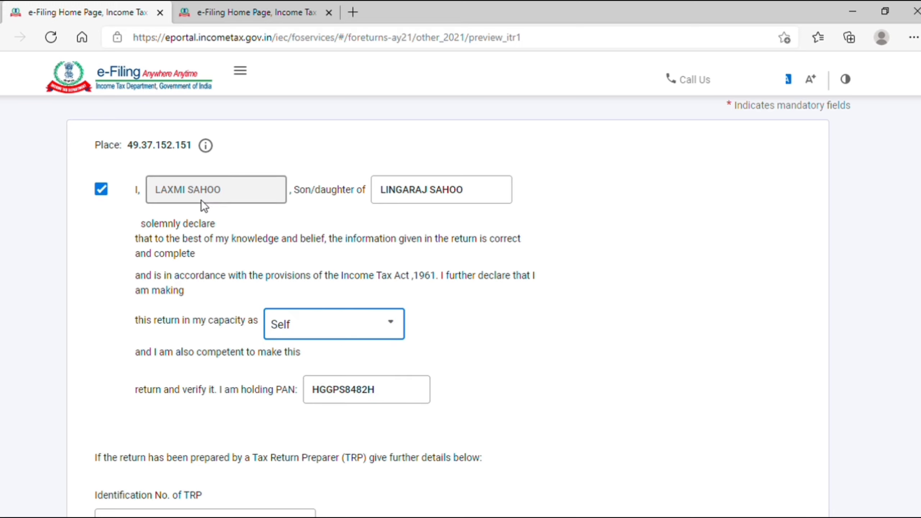
{"action": "scroll", "coordinate": [347, 435], "scroll_direction": "down", "scroll_amount": 5}
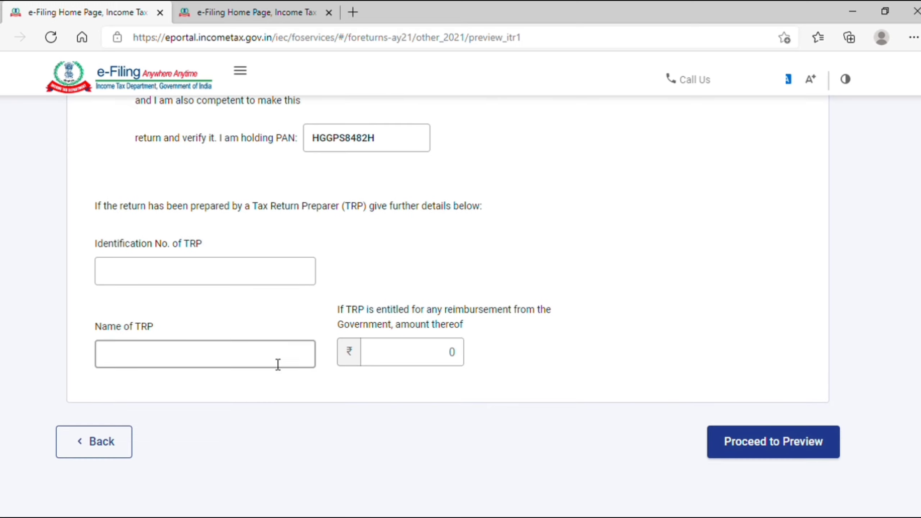
{"action": "left_click", "coordinate": [787, 451]}
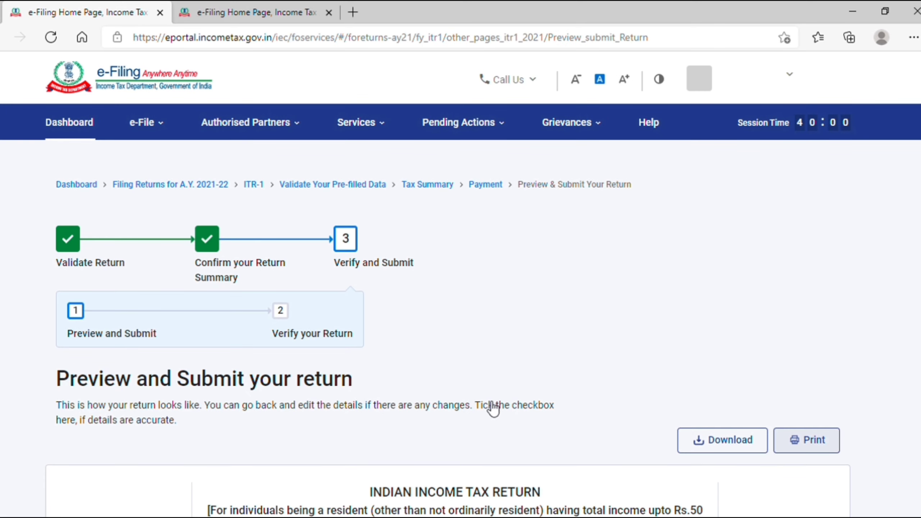
Scroll through the ITR-1 preview, noting gross total income 3,97,600, and submit it for validation.
{"action": "scroll", "coordinate": [538, 400], "scroll_direction": "down", "scroll_amount": 10}
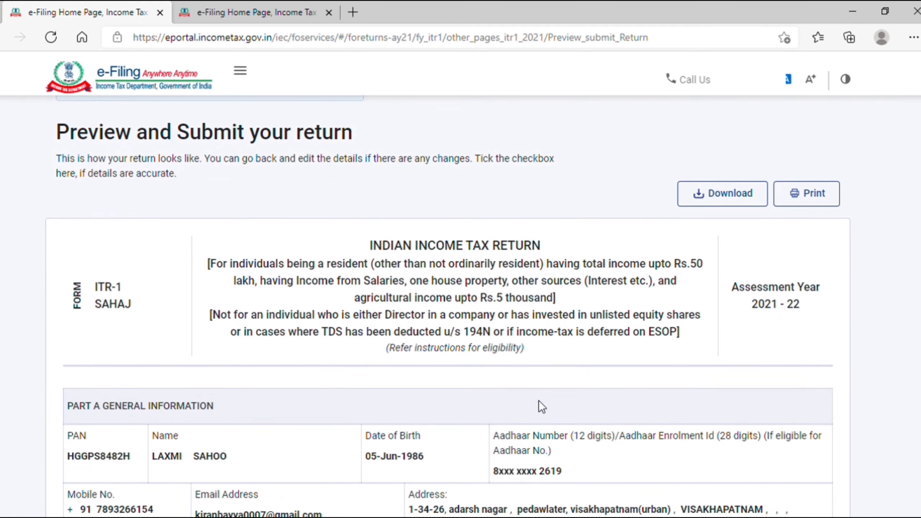
{"action": "scroll", "coordinate": [538, 400], "scroll_direction": "down", "scroll_amount": 15}
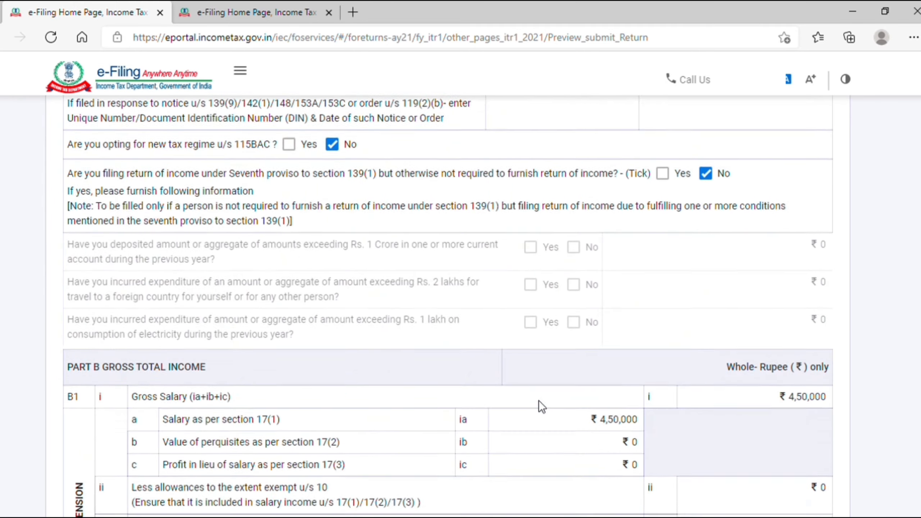
{"action": "scroll", "coordinate": [538, 400], "scroll_direction": "down", "scroll_amount": 7}
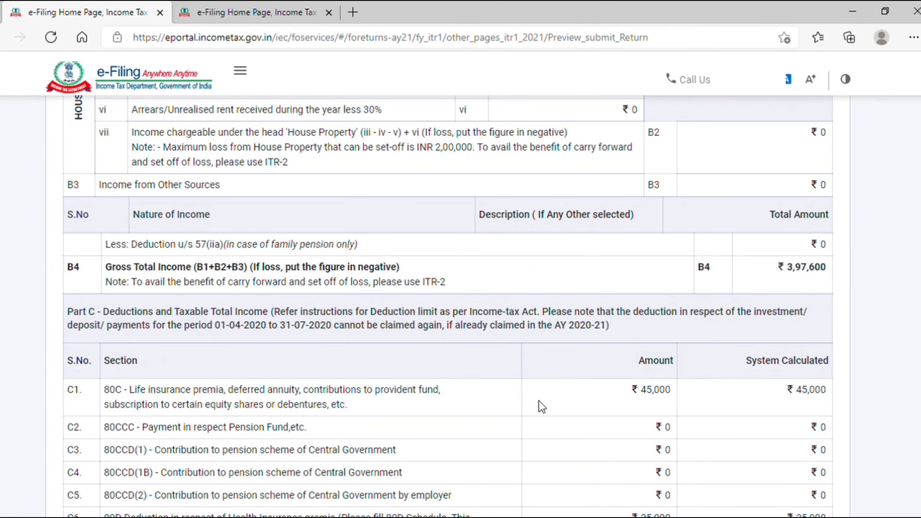
{"action": "double_click", "coordinate": [795, 274]}
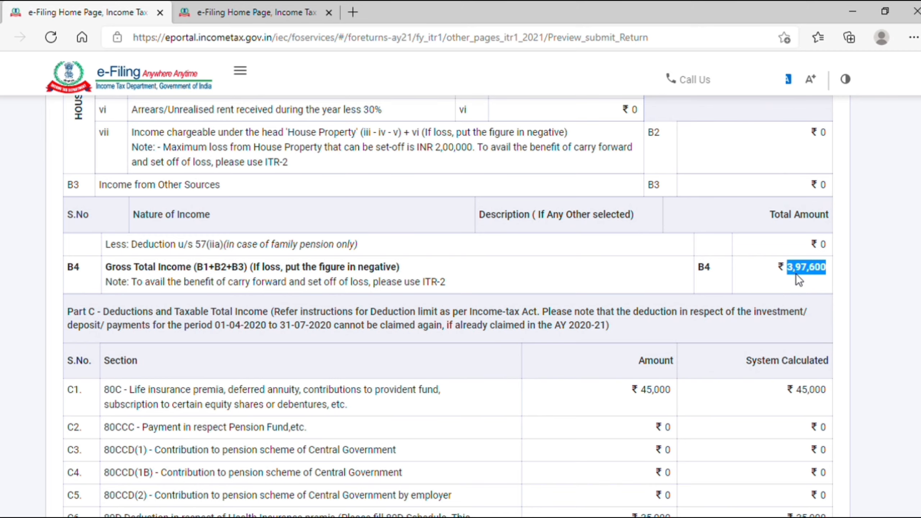
{"action": "scroll", "coordinate": [796, 274], "scroll_direction": "down", "scroll_amount": 8}
{"action": "scroll", "coordinate": [796, 274], "scroll_direction": "down", "scroll_amount": 15}
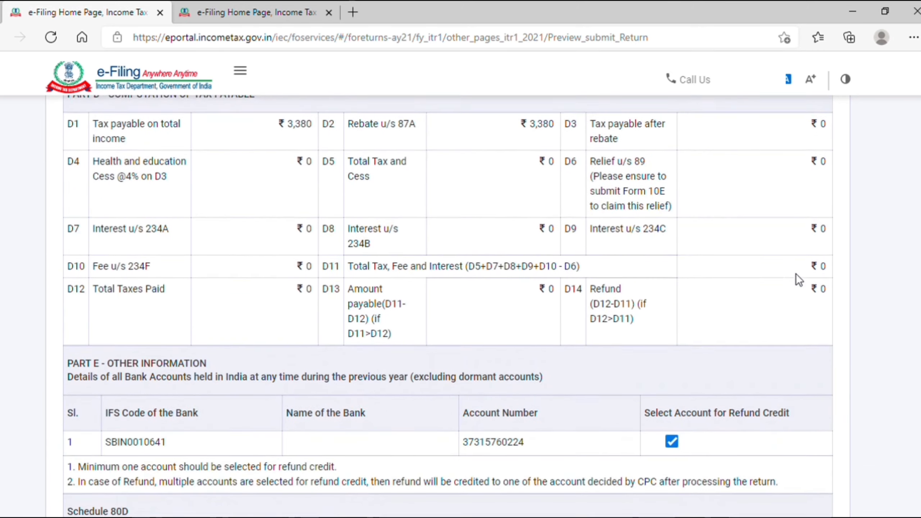
{"action": "scroll", "coordinate": [796, 274], "scroll_direction": "down", "scroll_amount": 18}
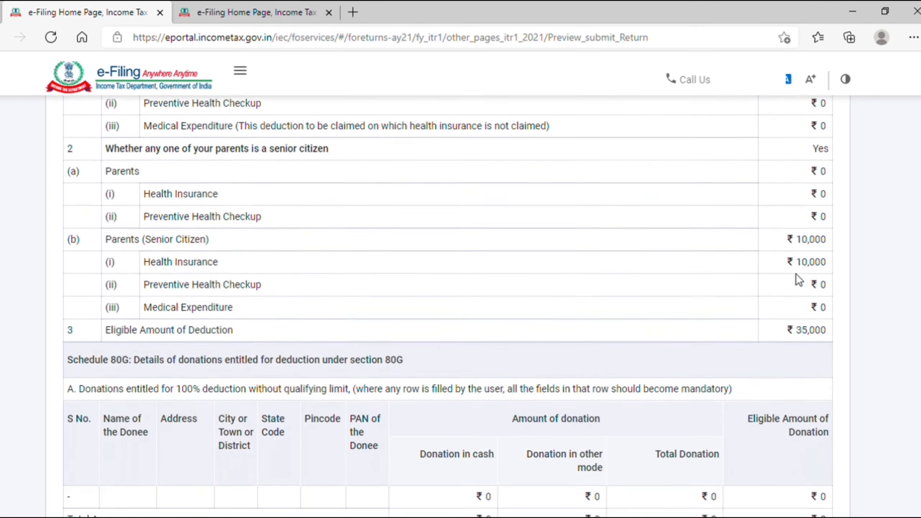
{"action": "scroll", "coordinate": [796, 275], "scroll_direction": "down", "scroll_amount": 18}
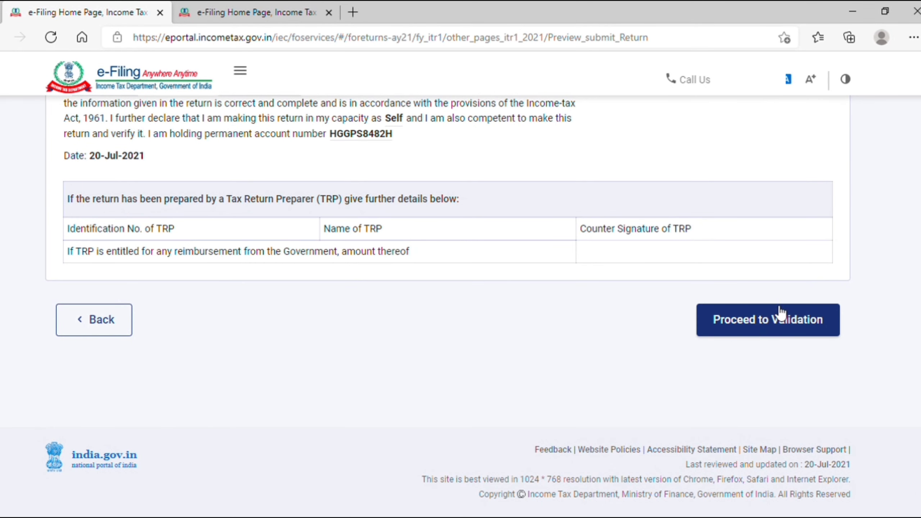
{"action": "left_click", "coordinate": [757, 328]}
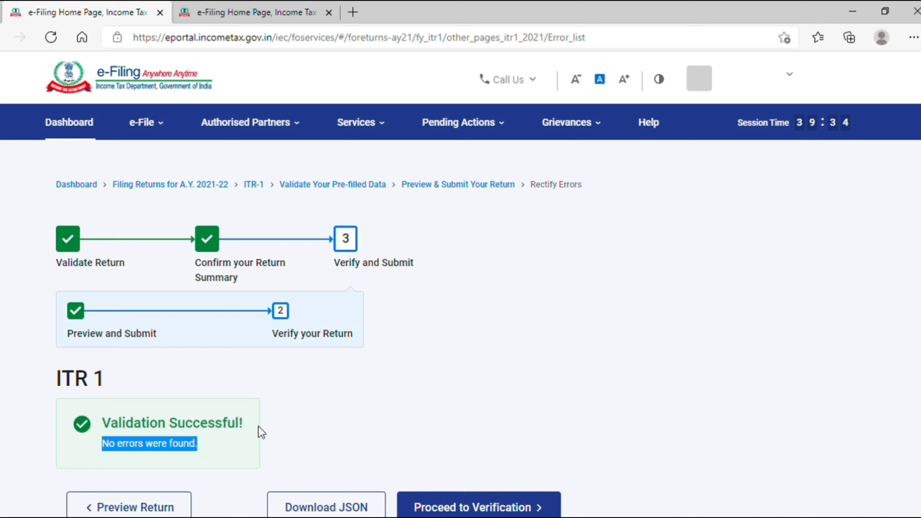
Acknowledge the no-errors validation result and proceed to verification.
{"action": "left_click", "coordinate": [335, 416]}
{"action": "scroll", "coordinate": [335, 416], "scroll_direction": "down", "scroll_amount": 4}
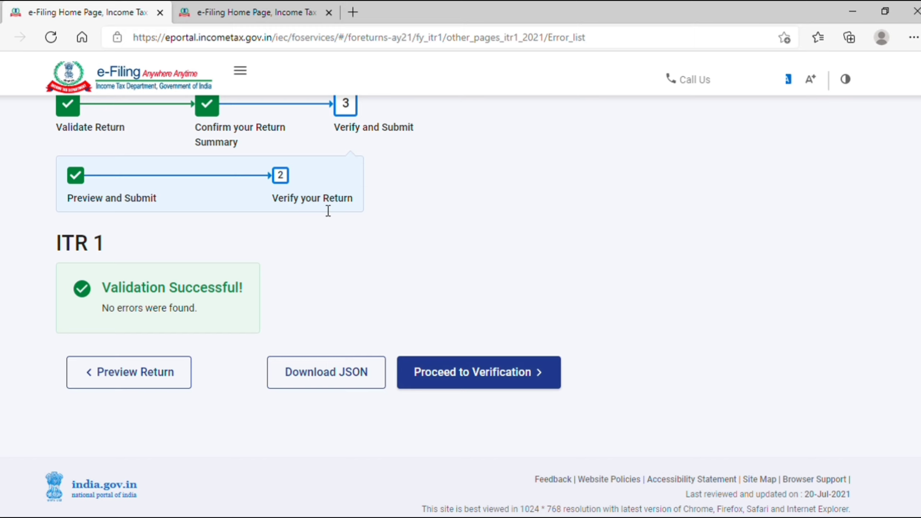
{"action": "left_click", "coordinate": [514, 382]}
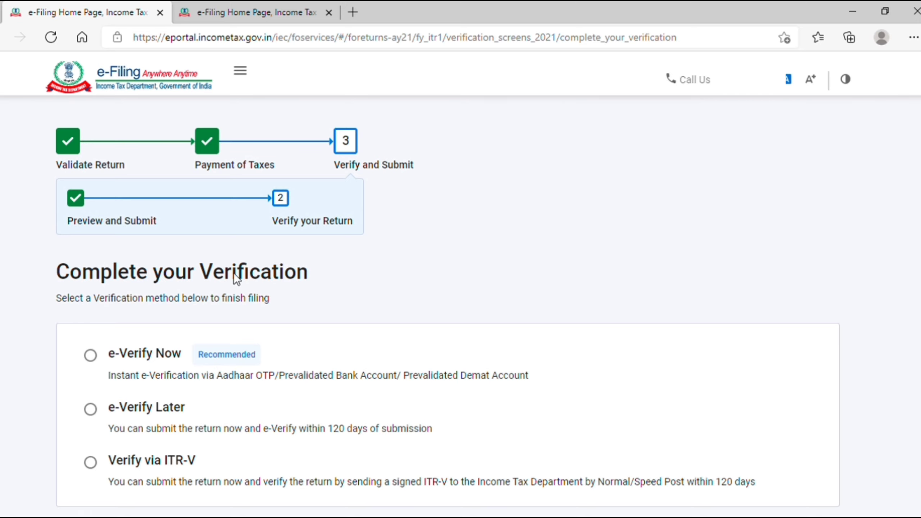
Try the e-Verify Now option and review its Aadhaar OTP and bank/demat account methods.
{"action": "left_click", "coordinate": [91, 356]}
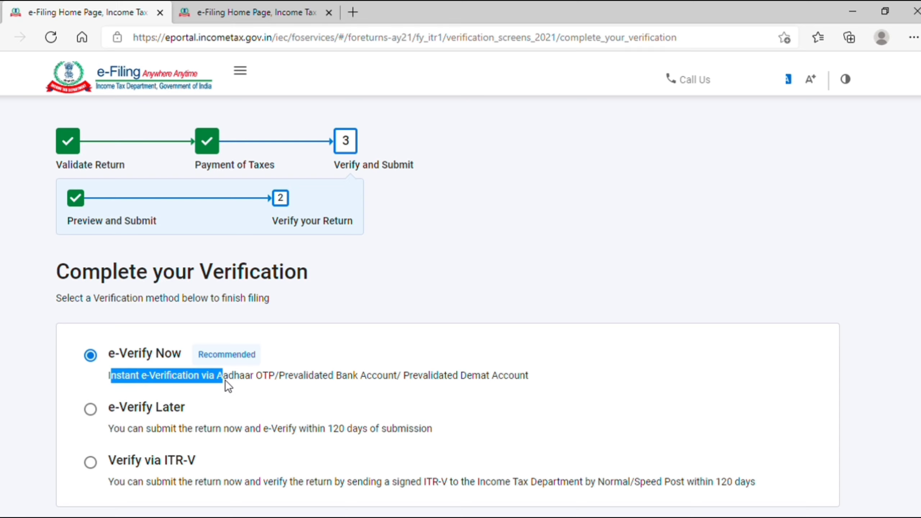
{"action": "left_click", "coordinate": [285, 382]}
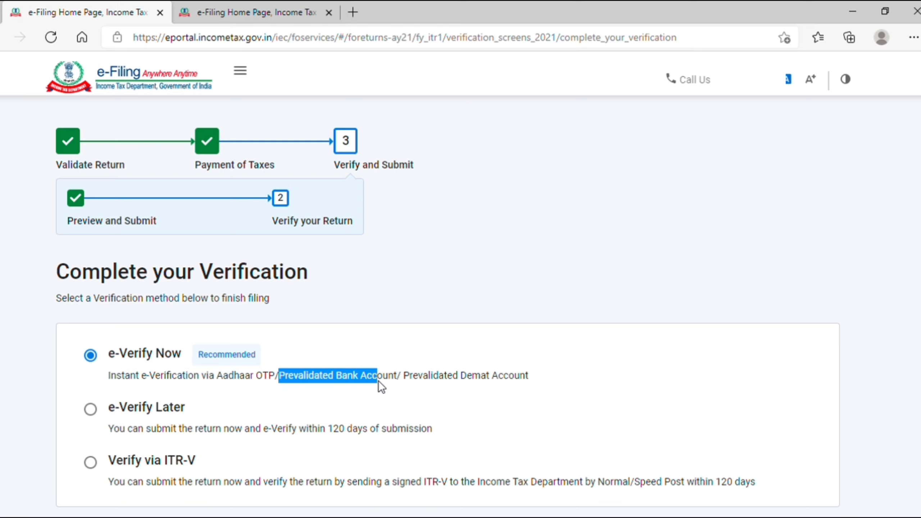
{"action": "left_click_drag", "start_coordinate": [404, 381], "coordinate": [531, 381]}
{"action": "left_click", "coordinate": [530, 381]}
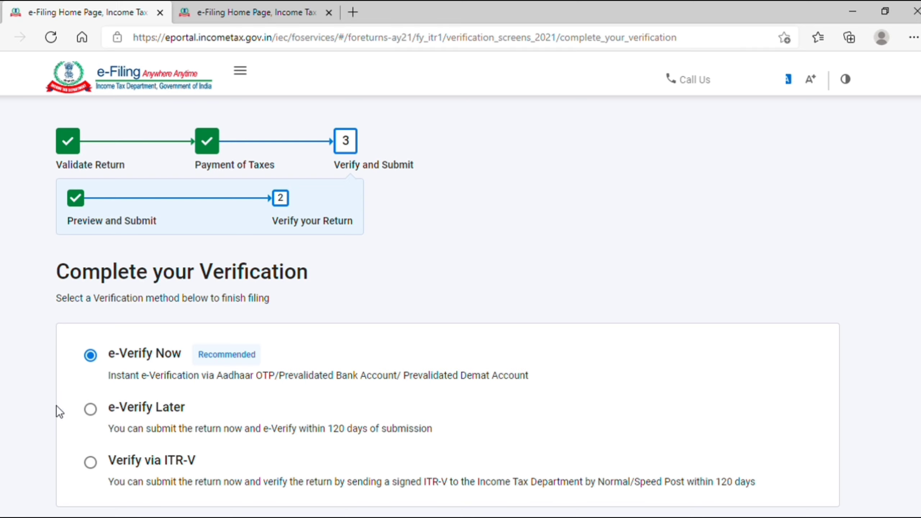
Try the e-Verify Later option and read its 120-day e-verification note.
{"action": "left_click", "coordinate": [93, 413]}
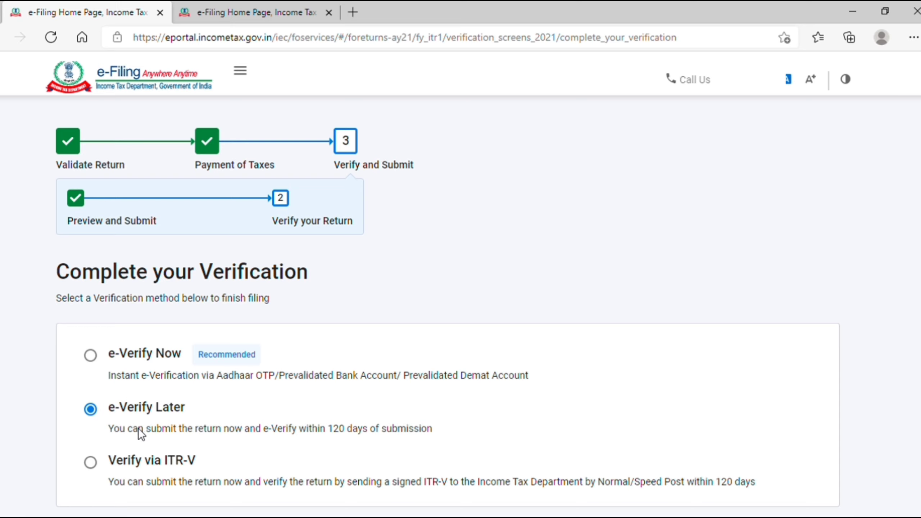
{"action": "left_click", "coordinate": [246, 433]}
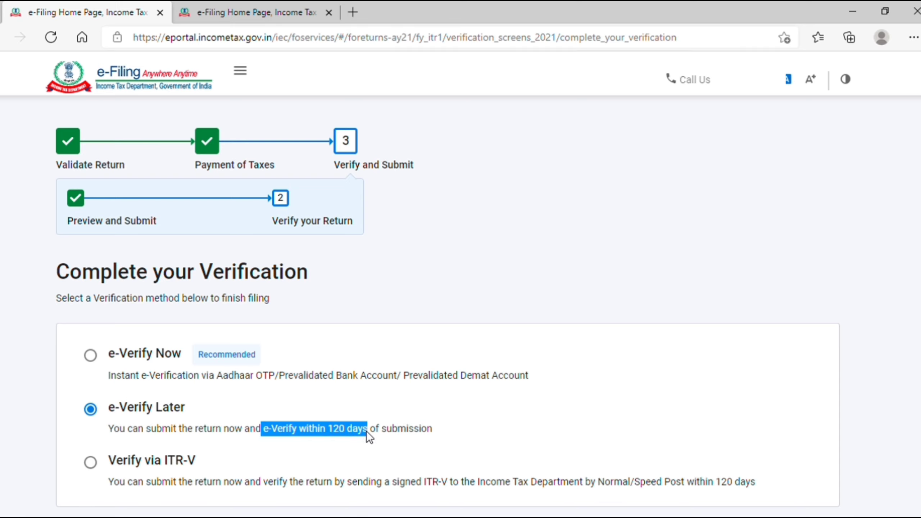
{"action": "left_click", "coordinate": [302, 444]}
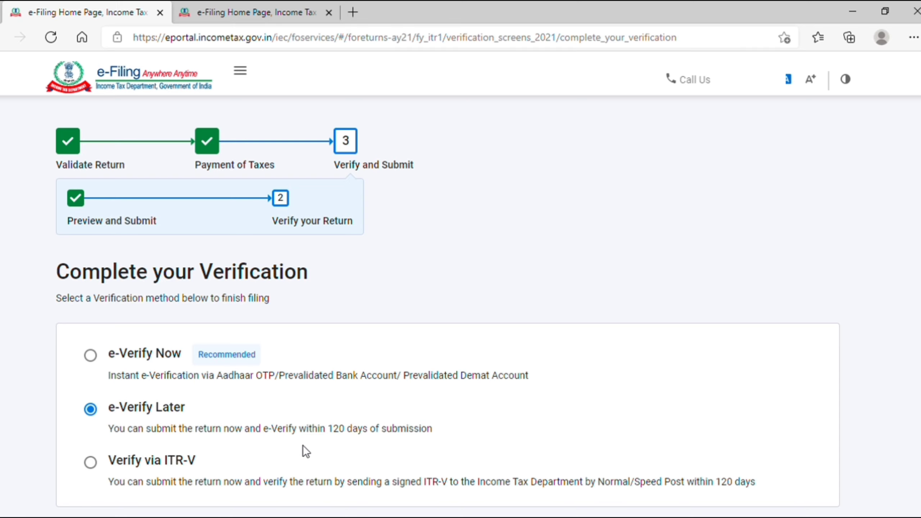
{"action": "scroll", "coordinate": [302, 445], "scroll_direction": "down", "scroll_amount": 2}
Select Verify via ITR-V, which means posting a signed ITR-V within 120 days.
{"action": "left_click", "coordinate": [89, 407]}
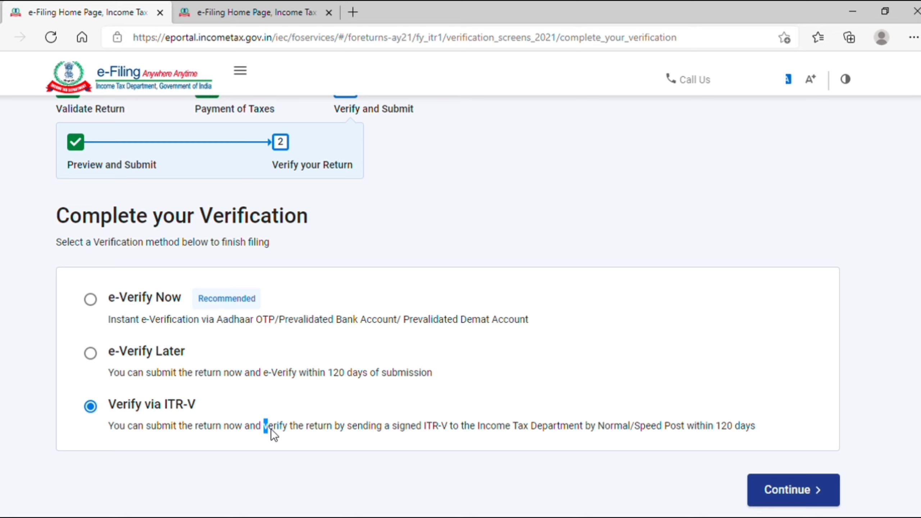
{"action": "left_click_drag", "start_coordinate": [353, 434], "coordinate": [419, 433]}
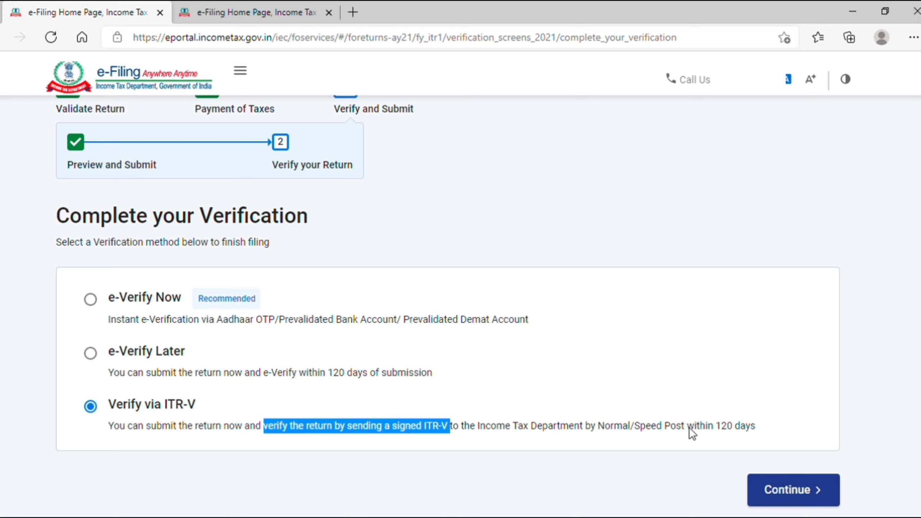
{"action": "left_click_drag", "start_coordinate": [689, 429], "coordinate": [738, 430]}
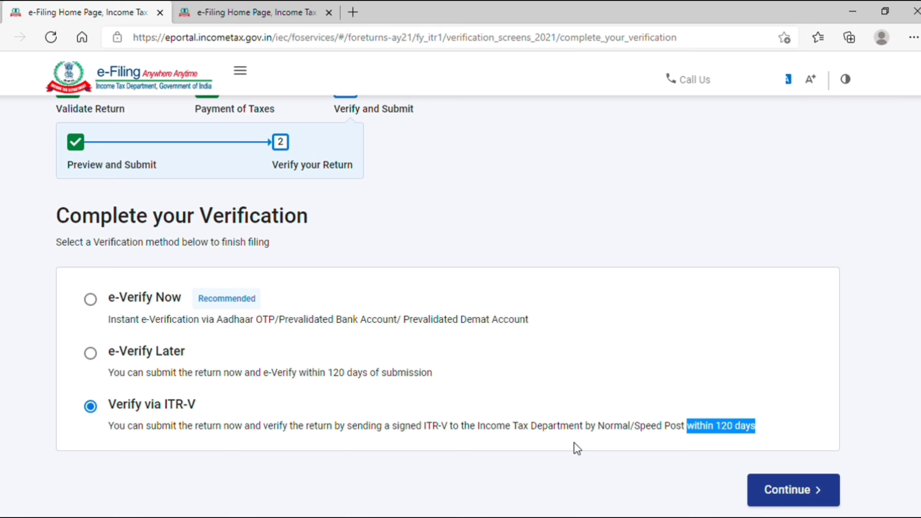
{"action": "left_click", "coordinate": [449, 430]}
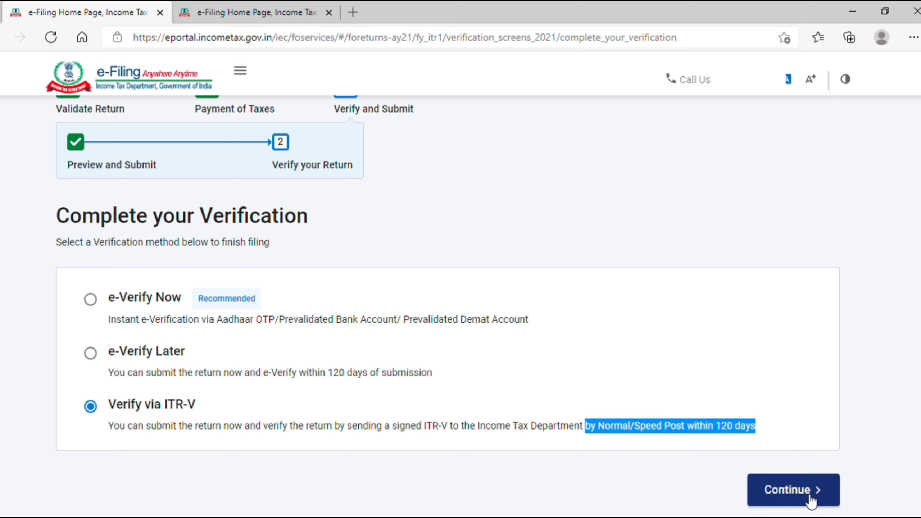
{"action": "left_click", "coordinate": [699, 361]}
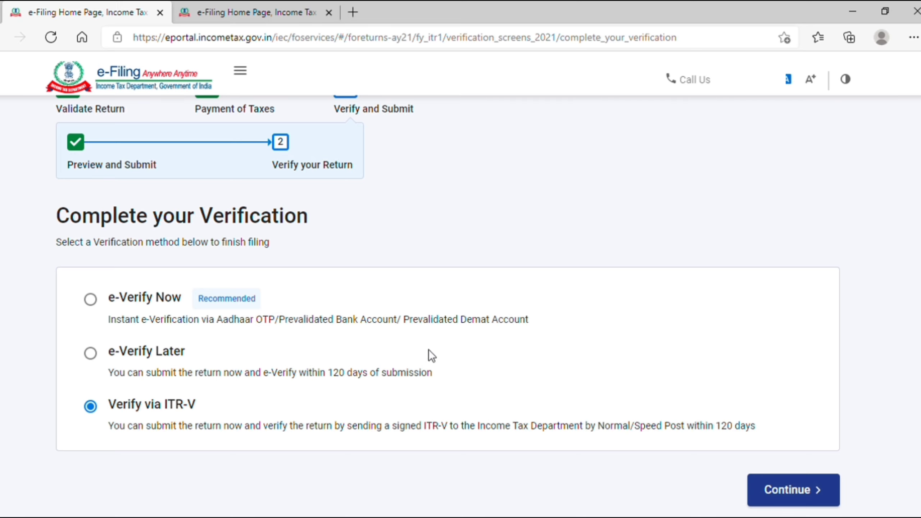
Return to the top of the page and browse the e-File Income Tax Returns options.
{"action": "scroll", "coordinate": [502, 326], "scroll_direction": "up", "scroll_amount": 4}
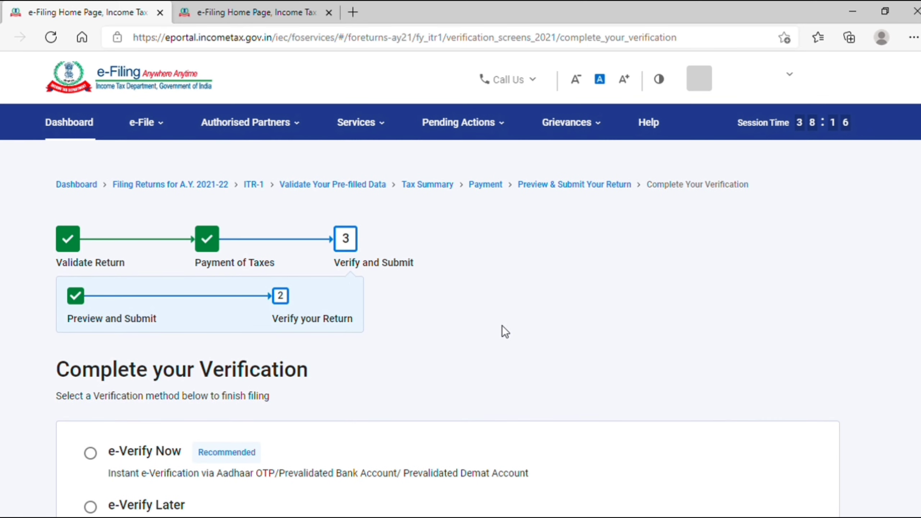
{"action": "scroll", "coordinate": [502, 326], "scroll_direction": "down", "scroll_amount": 4}
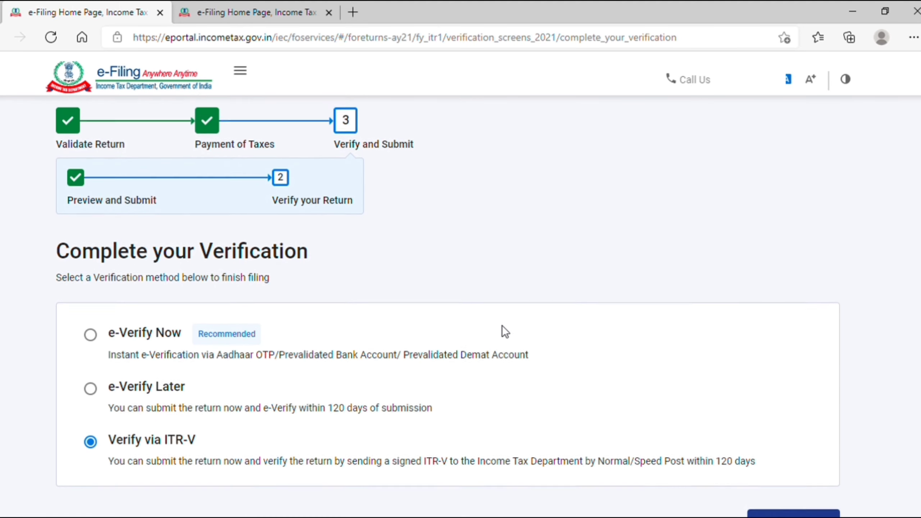
{"action": "scroll", "coordinate": [503, 326], "scroll_direction": "up", "scroll_amount": 4}
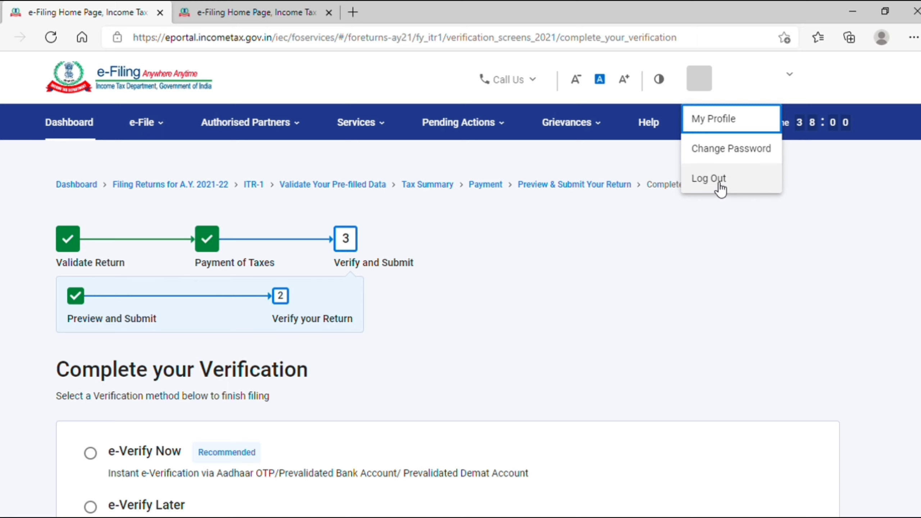
{"action": "left_click", "coordinate": [156, 130]}
{"action": "left_click", "coordinate": [155, 128]}
{"action": "mouse_move", "coordinate": [153, 159]}
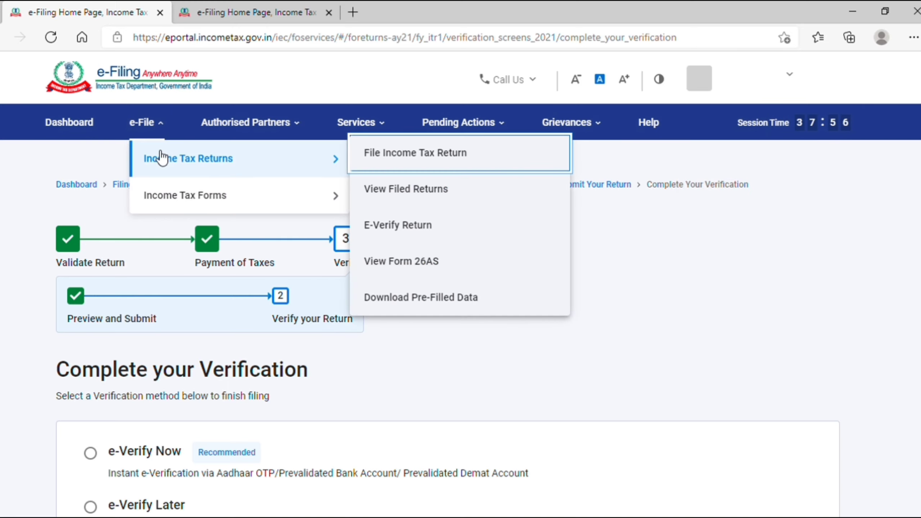
{"action": "left_click", "coordinate": [397, 234]}
Review the Income Tax Returns options again, then log out from the profile dropdown.
{"action": "left_click", "coordinate": [145, 124]}
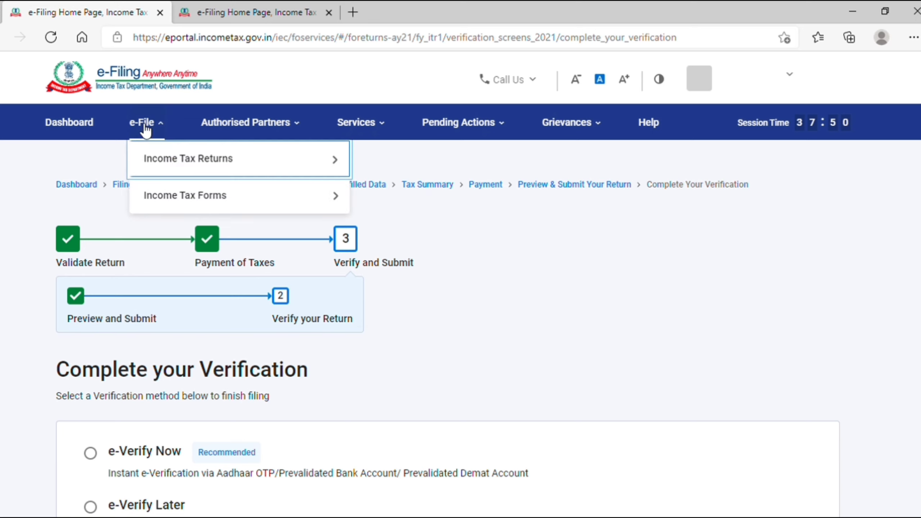
{"action": "mouse_move", "coordinate": [259, 160]}
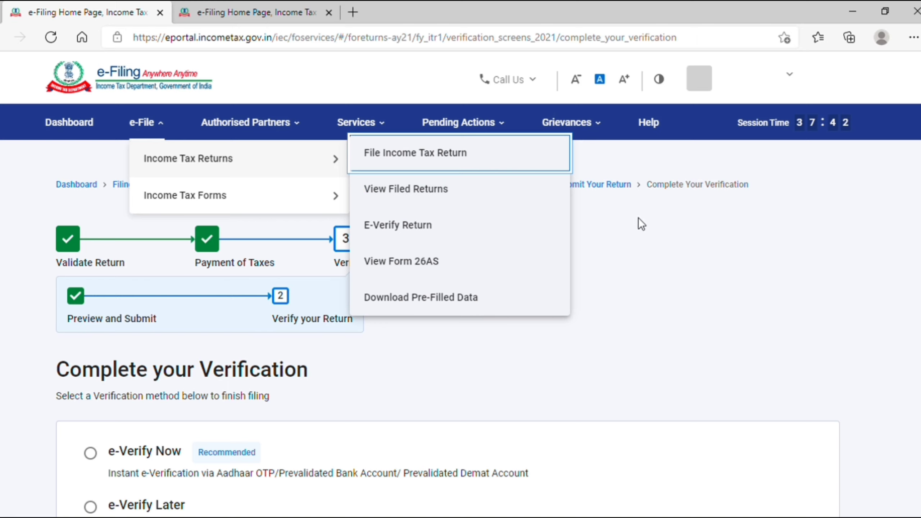
{"action": "left_click", "coordinate": [769, 77]}
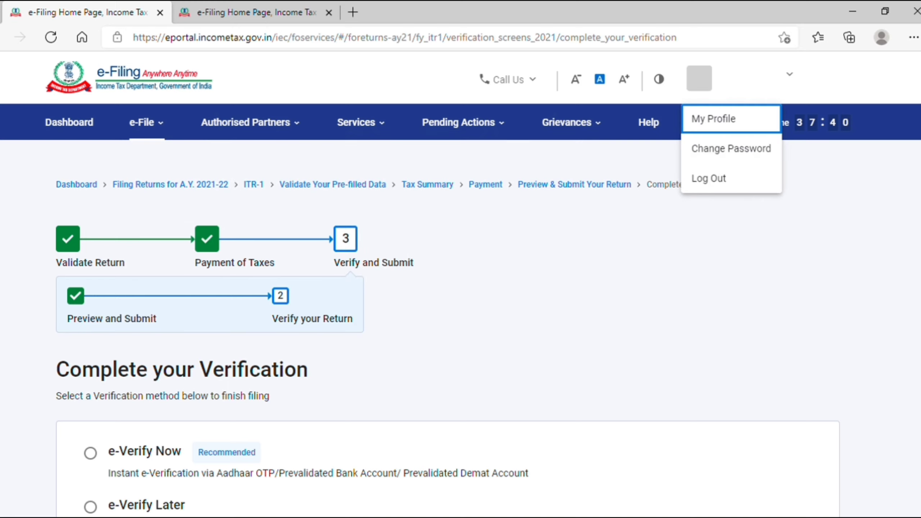
{"action": "left_click", "coordinate": [717, 178]}
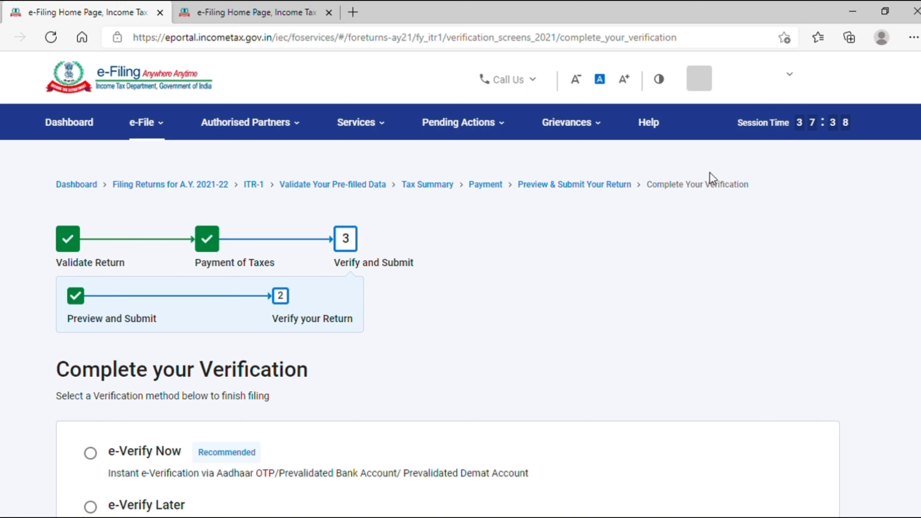